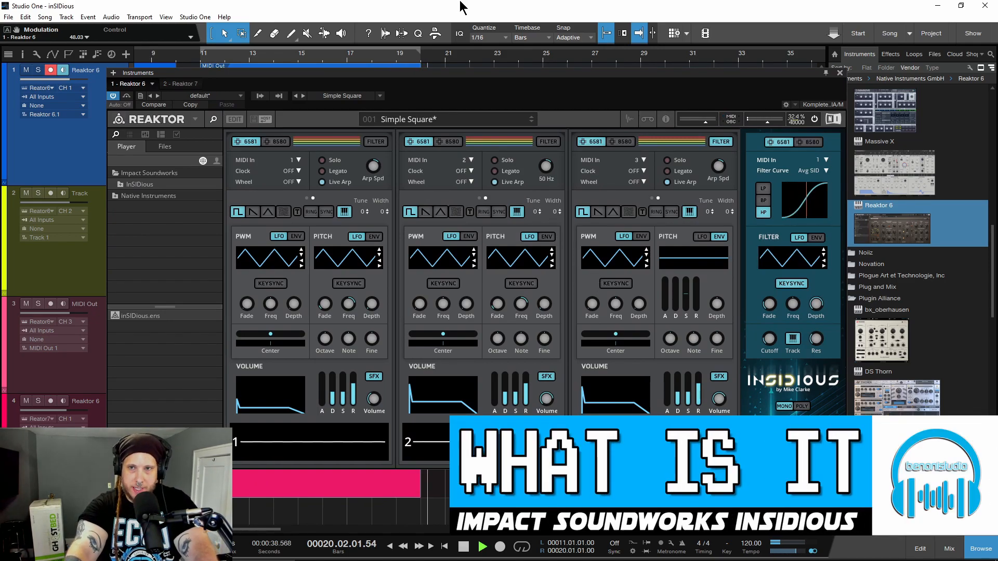
# Step: Stop playback and look through the Simple Square snapshot list in Reaktor
pyautogui.press('space')
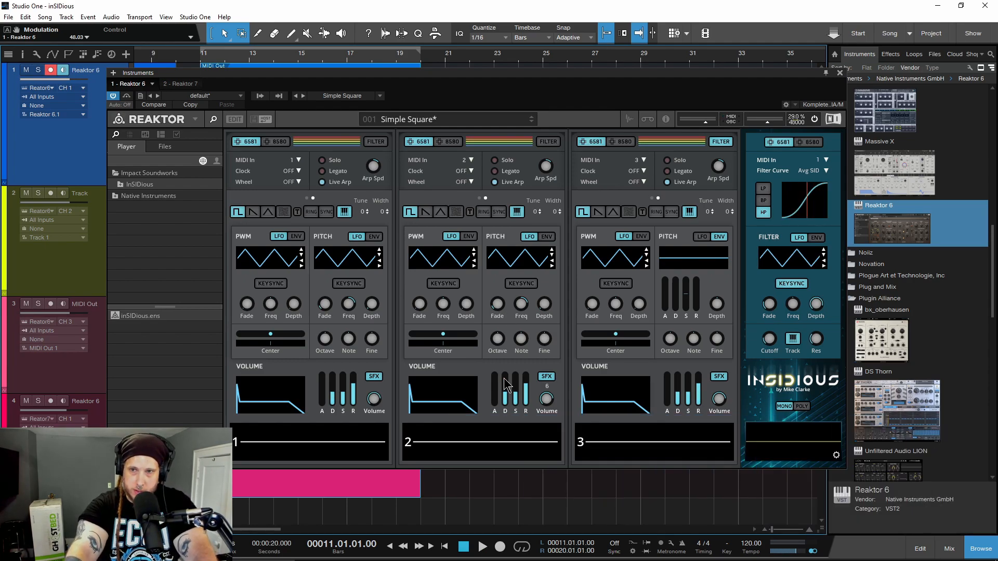
pyautogui.click(431, 121)
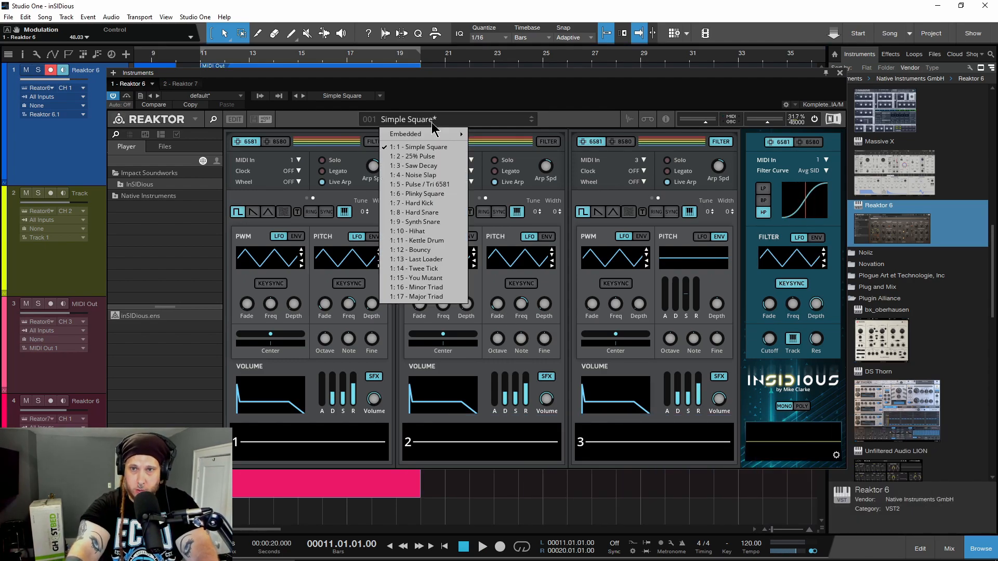
pyautogui.click(576, 118)
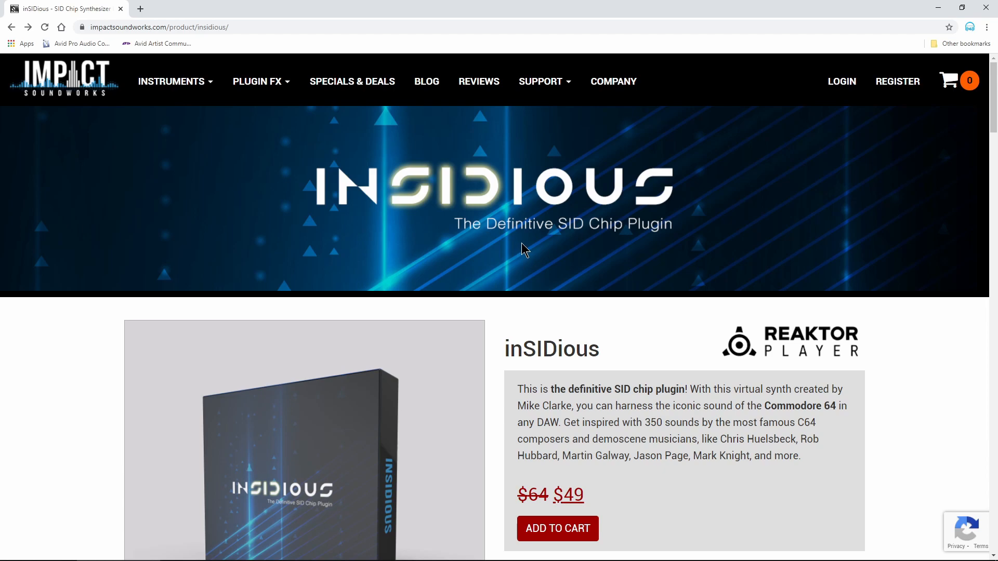
# Step: Examine the inSIDious product page, including its description and the list of audio demos
pyautogui.scroll(-10, 523, 242)
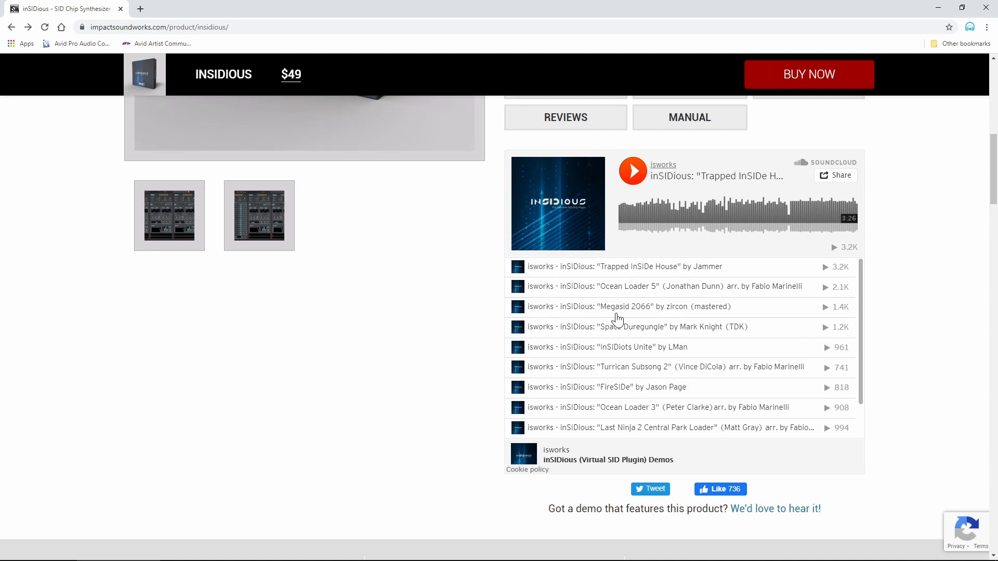
pyautogui.scroll(-2, 616, 318)
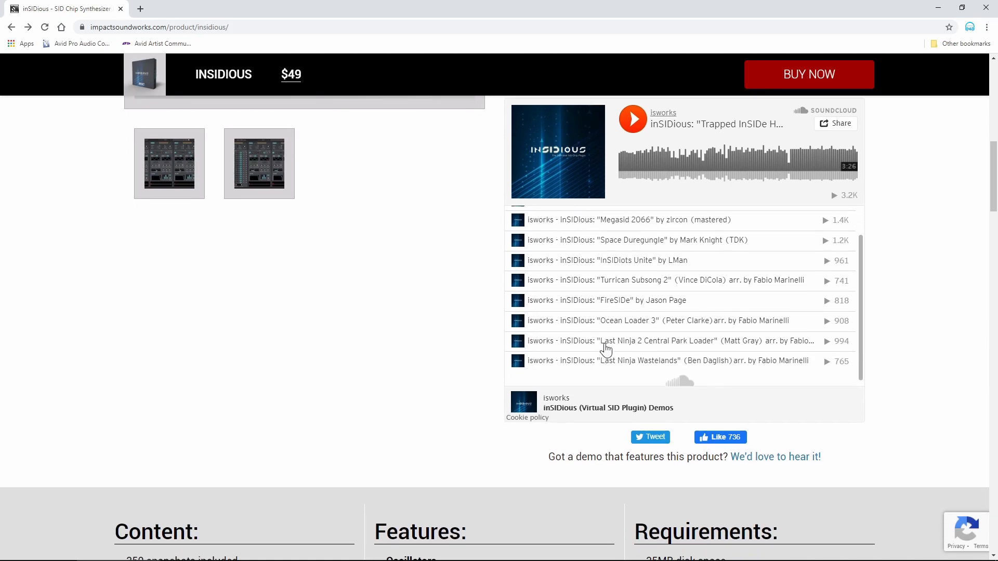
pyautogui.scroll(2, 601, 350)
pyautogui.scroll(5, 475, 332)
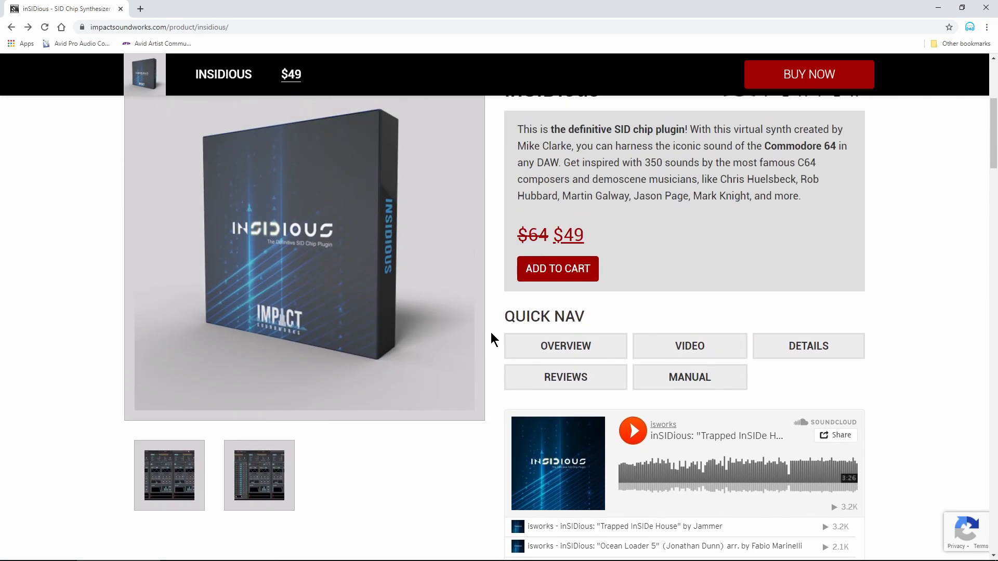
pyautogui.scroll(4, 491, 332)
pyautogui.scroll(-1, 493, 334)
pyautogui.scroll(-1, 493, 332)
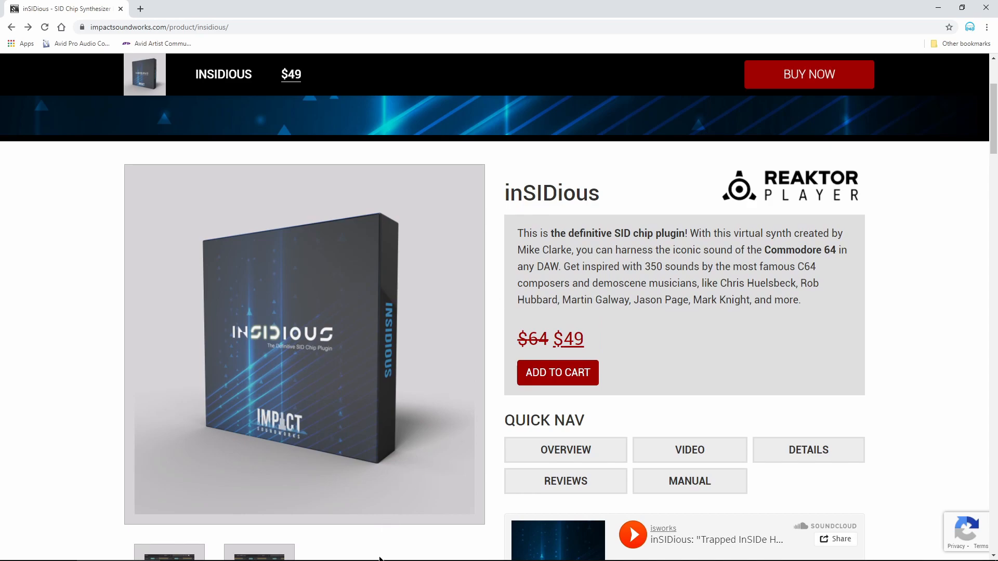
# Step: Switch back to Studio One and reposition the Reaktor window over the arrangement
pyautogui.moveTo(381, 560)
pyautogui.click(262, 552)
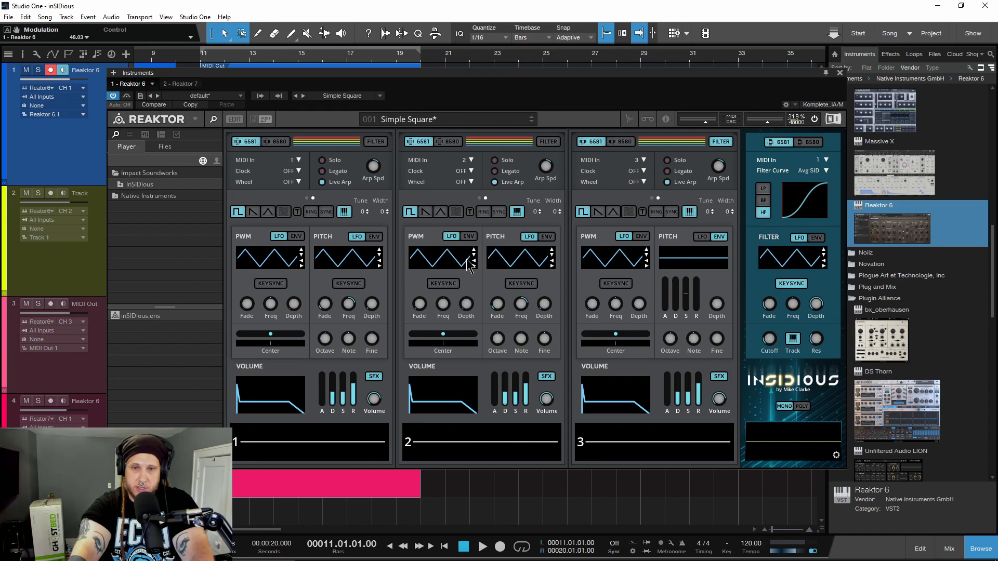
pyautogui.moveTo(596, 81); pyautogui.dragTo(577, 49)
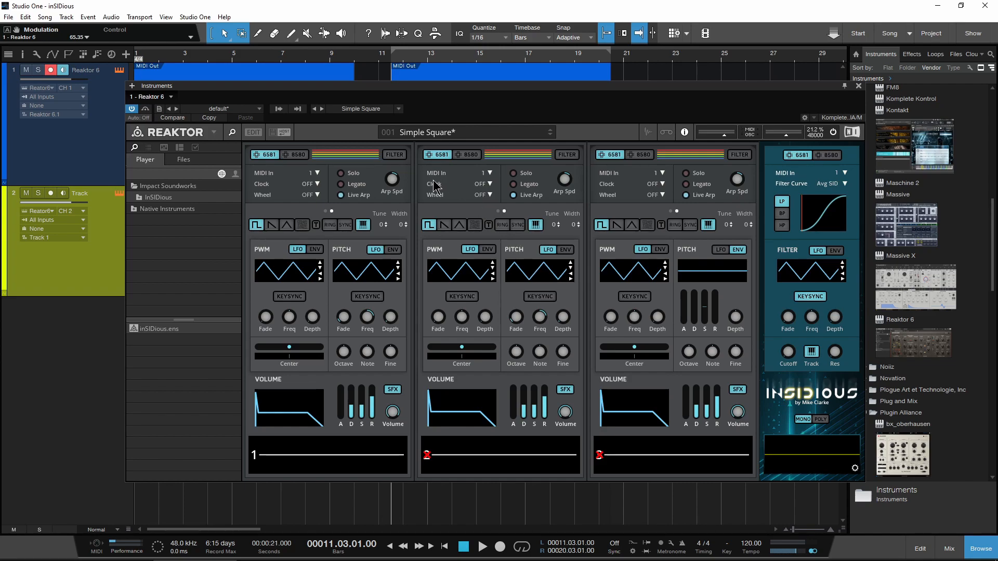
# Step: Browse the embedded snapshot banks, including Percussion and the artist banks, keeping Simple Square loaded
pyautogui.click(422, 136)
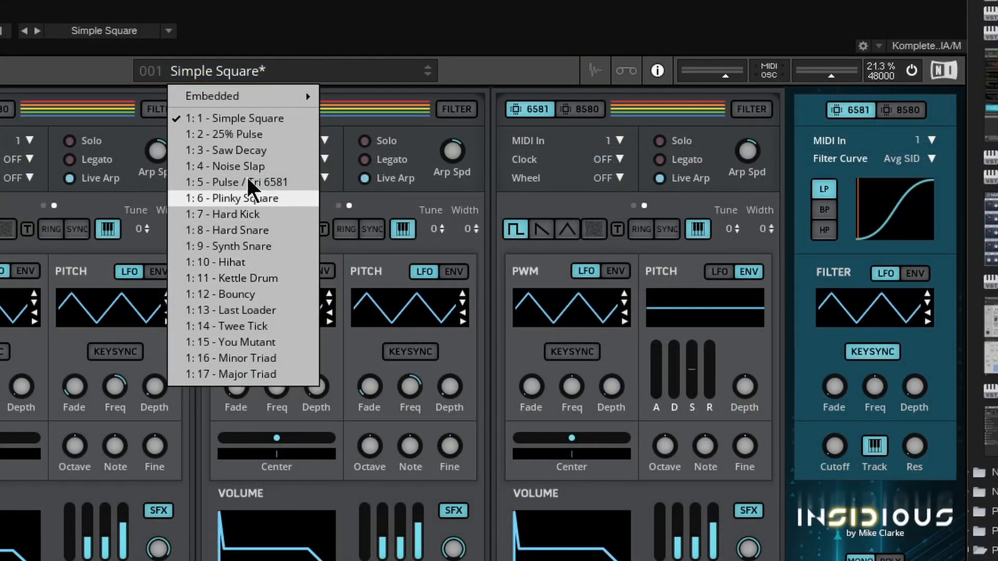
pyautogui.moveTo(261, 95)
pyautogui.moveTo(446, 165)
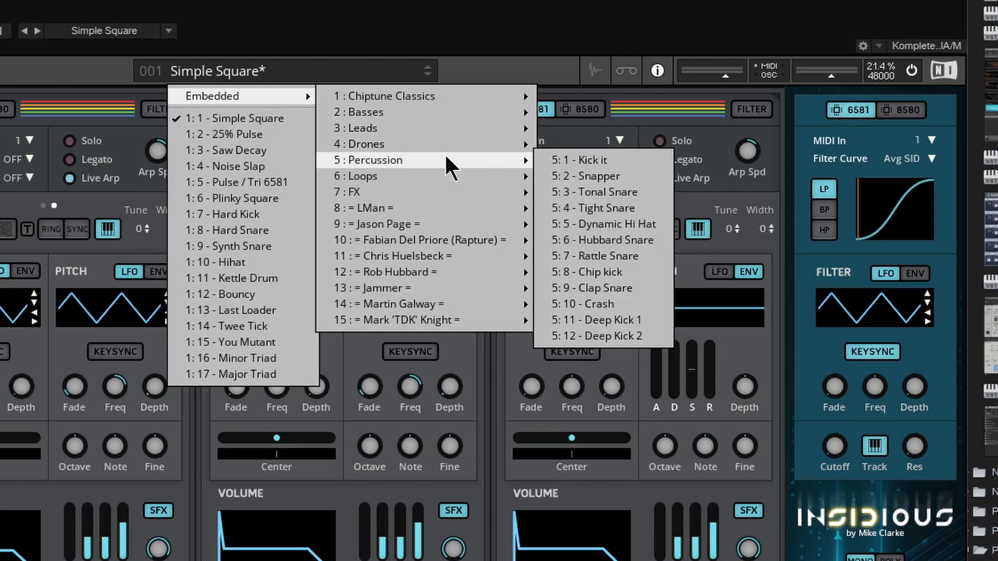
pyautogui.moveTo(439, 248)
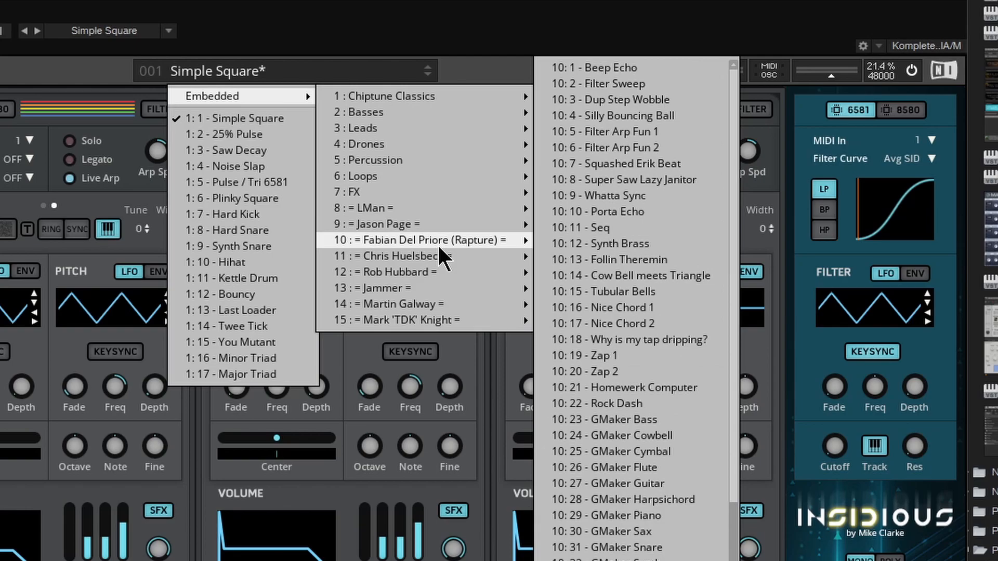
pyautogui.click(326, 69)
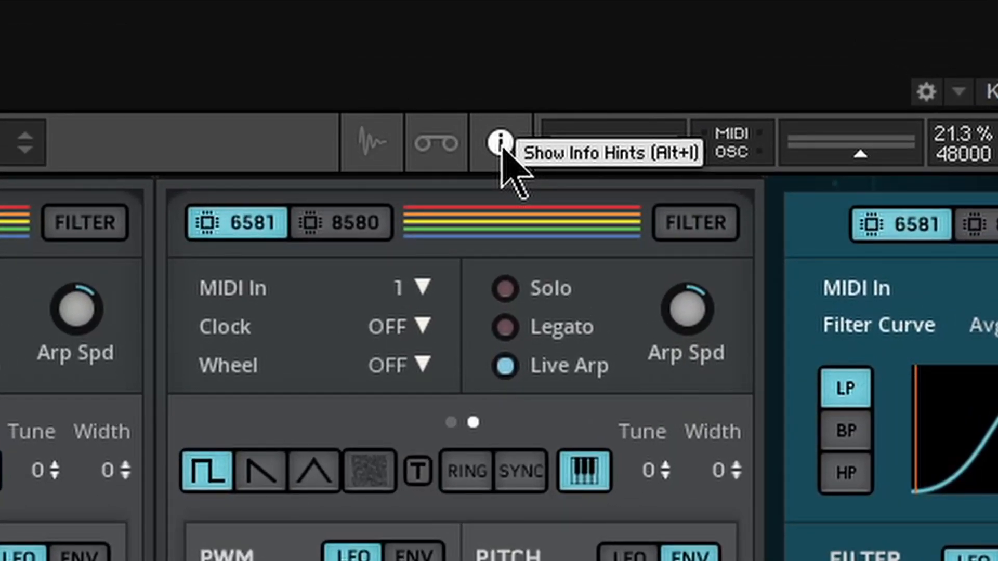
# Step: Toggle Reaktor's info hints off and back on, and hide the side browser
pyautogui.click(501, 148)
pyautogui.click(501, 147)
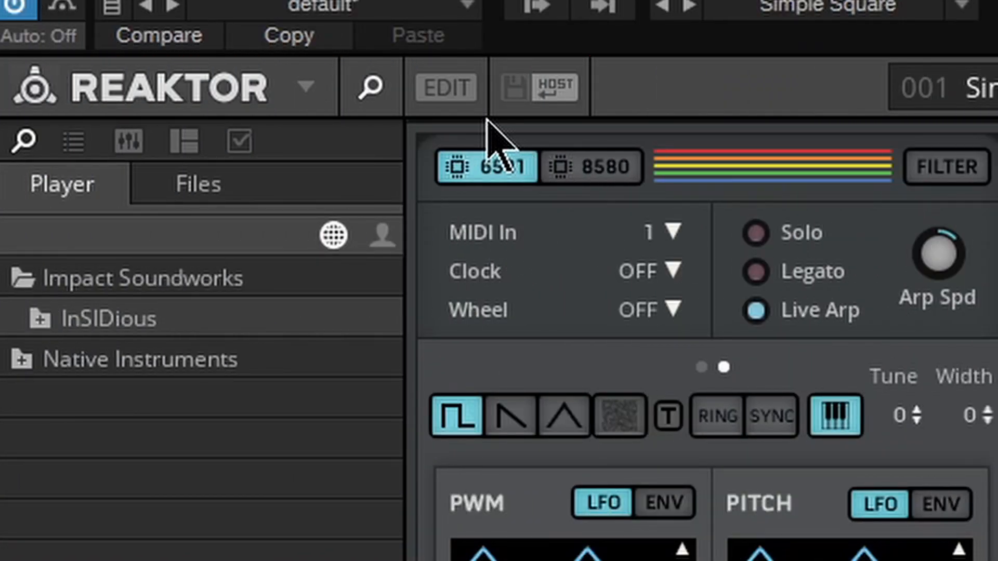
pyautogui.click(373, 89)
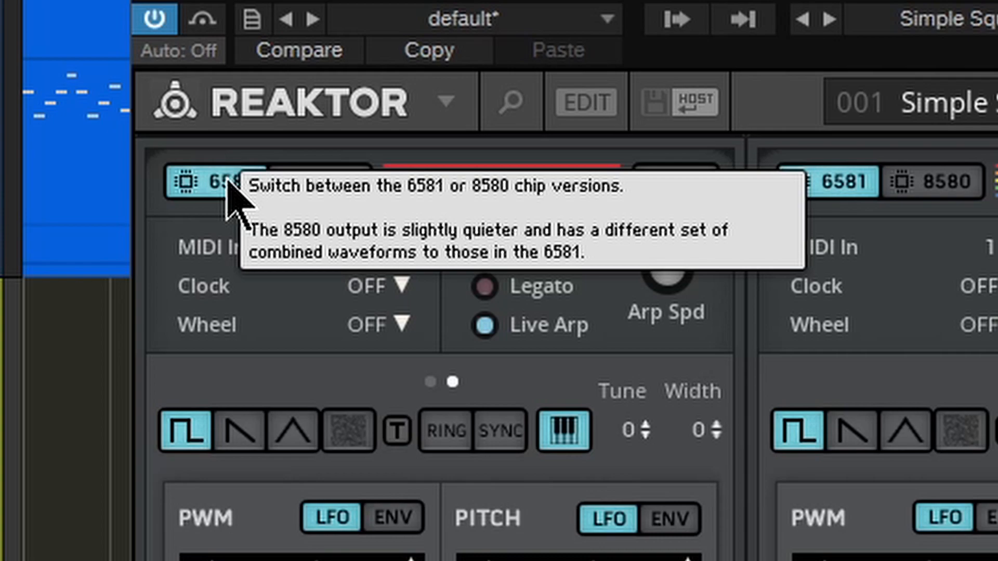
# Step: Try the 8580 chip with combined pulse and triangle waveforms on voice 1, and return it to 6581
pyautogui.click(341, 183)
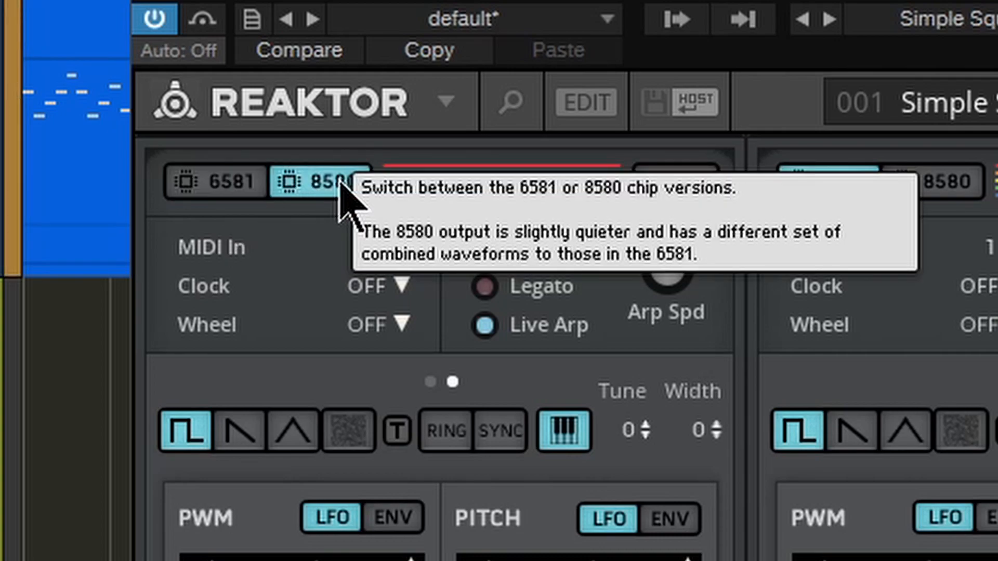
pyautogui.click(289, 433)
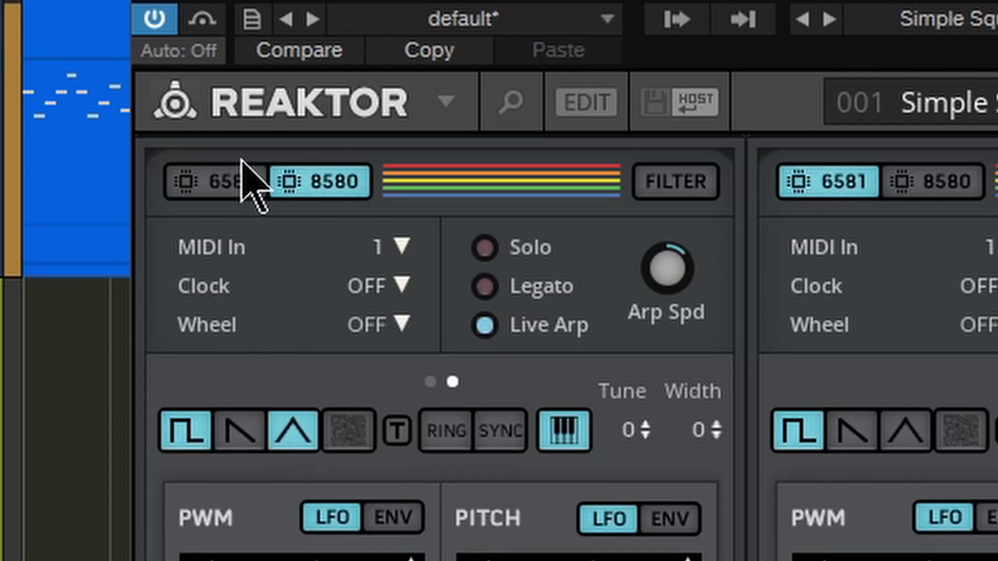
pyautogui.click(229, 181)
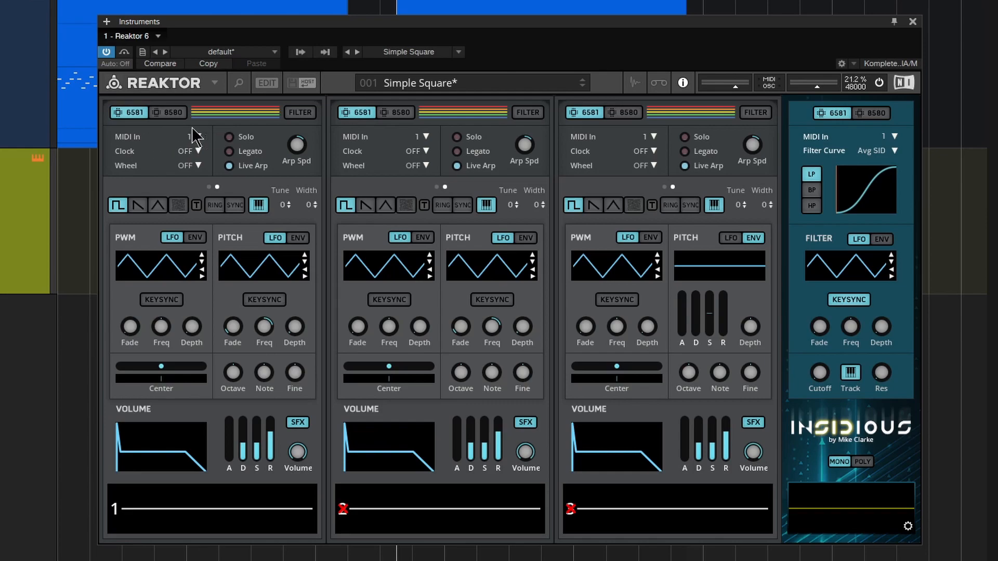
# Step: Switch voice 1 to View B and show its snapshots along with the list of snapshot banks
pyautogui.rightClick(235, 108)
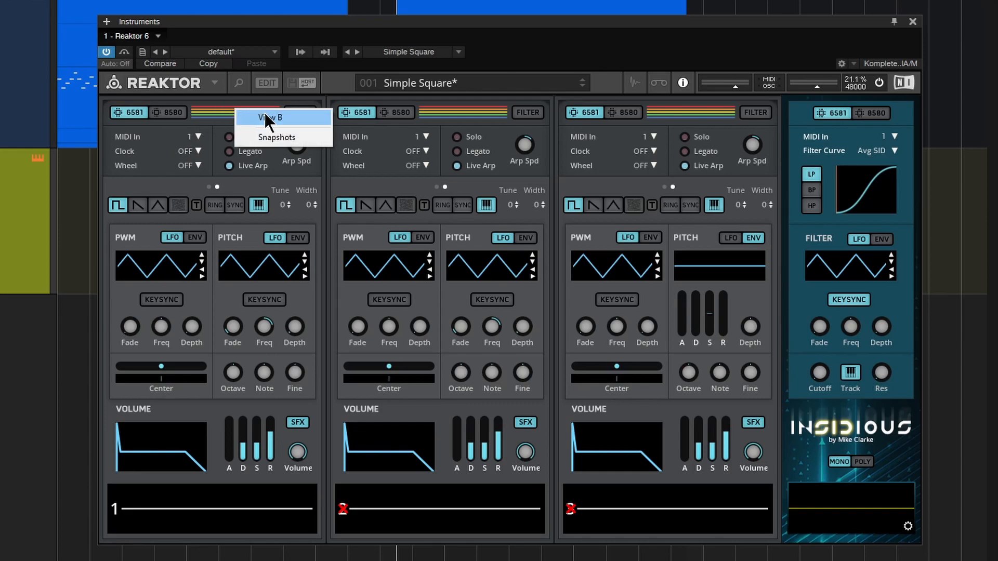
pyautogui.click(265, 117)
pyautogui.rightClick(223, 113)
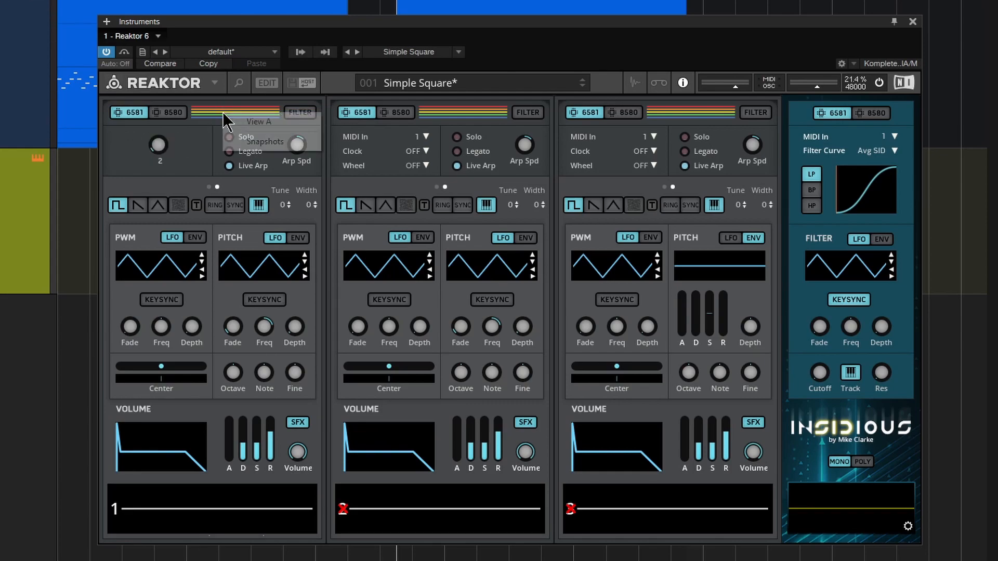
pyautogui.click(255, 141)
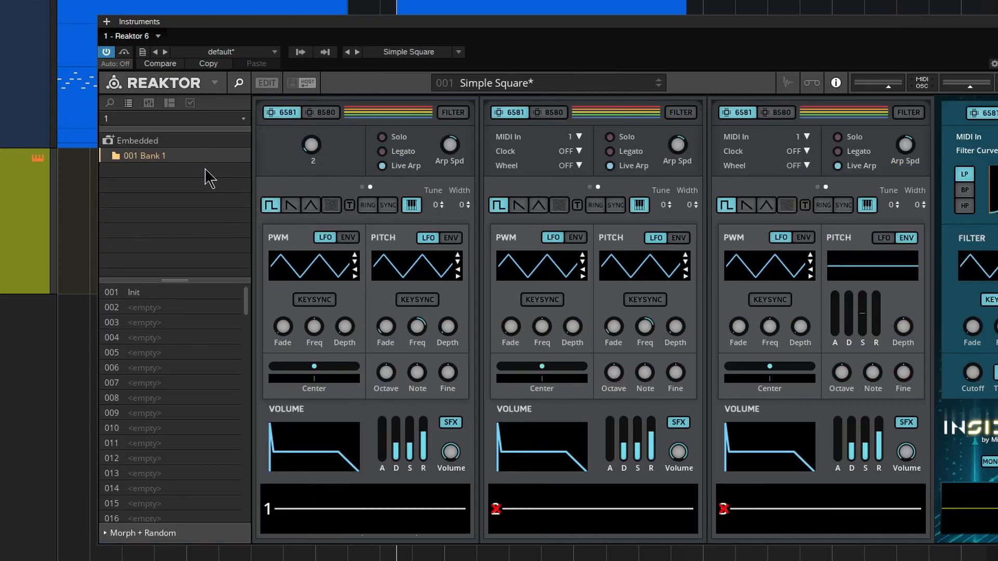
pyautogui.click(242, 119)
pyautogui.click(362, 111)
# Step: Hide the snapshot browser, return voice 1 to View A and reposition the Reaktor window
pyautogui.click(238, 83)
pyautogui.rightClick(223, 112)
pyautogui.click(233, 121)
pyautogui.moveTo(270, 23); pyautogui.dragTo(320, 19)
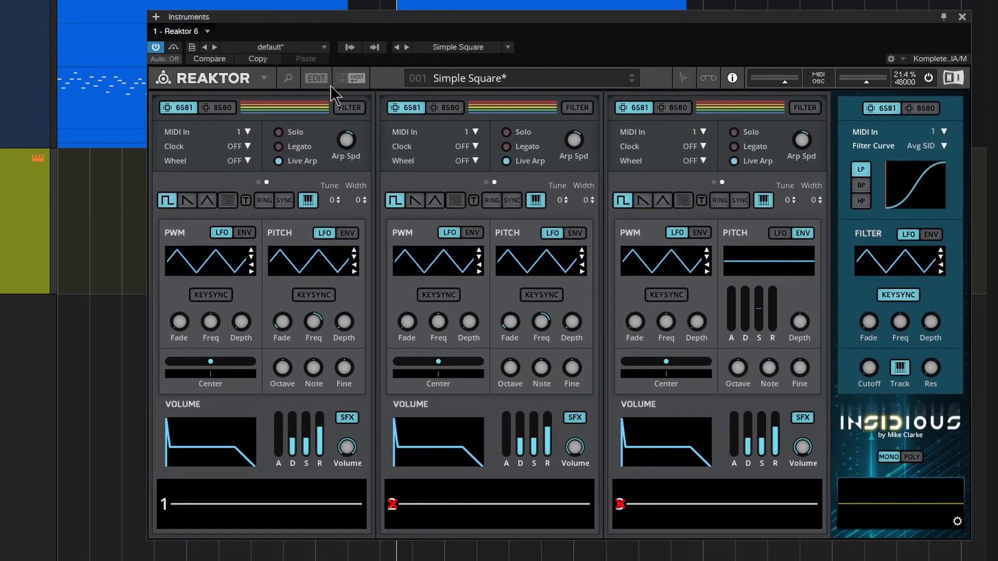
# Step: Route voice 1 through the filter, bypassing and re-enabling the routing to compare the sound
pyautogui.click(346, 107)
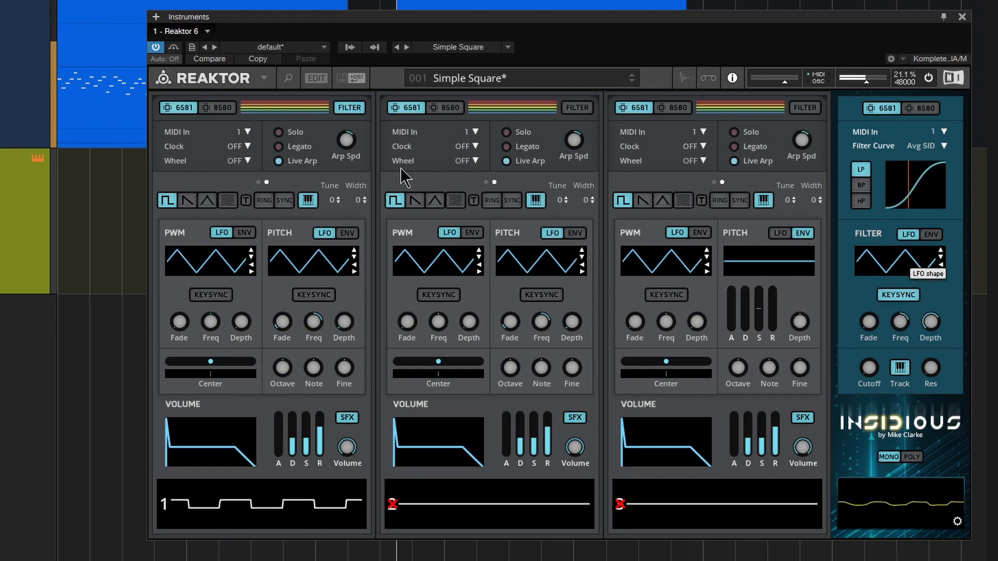
pyautogui.click(356, 109)
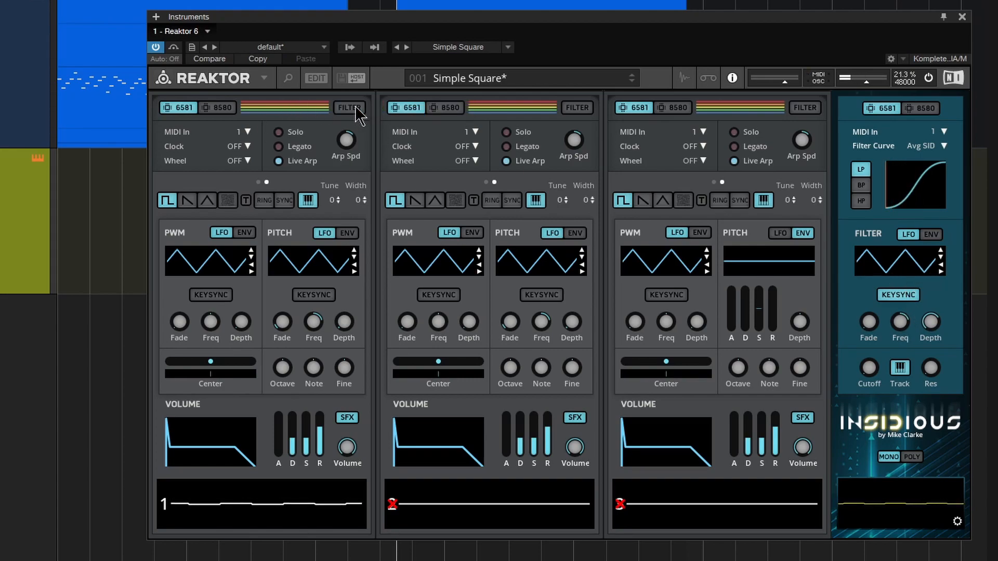
pyautogui.click(357, 109)
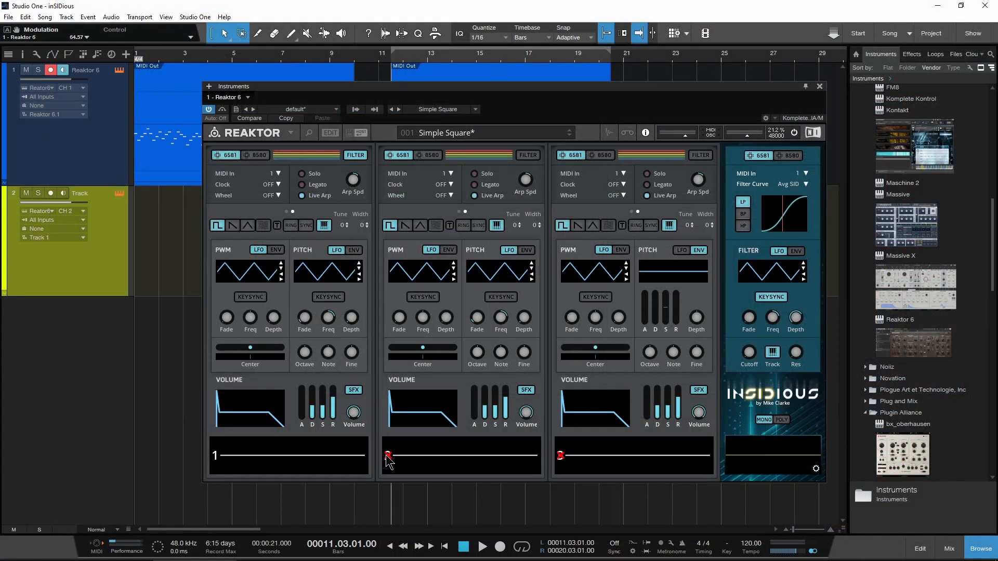
# Step: Unmute voice 2, try routing voices 2 and 3 through the filter, and take voice 2 back out of it
pyautogui.click(388, 457)
pyautogui.click(526, 155)
pyautogui.click(700, 155)
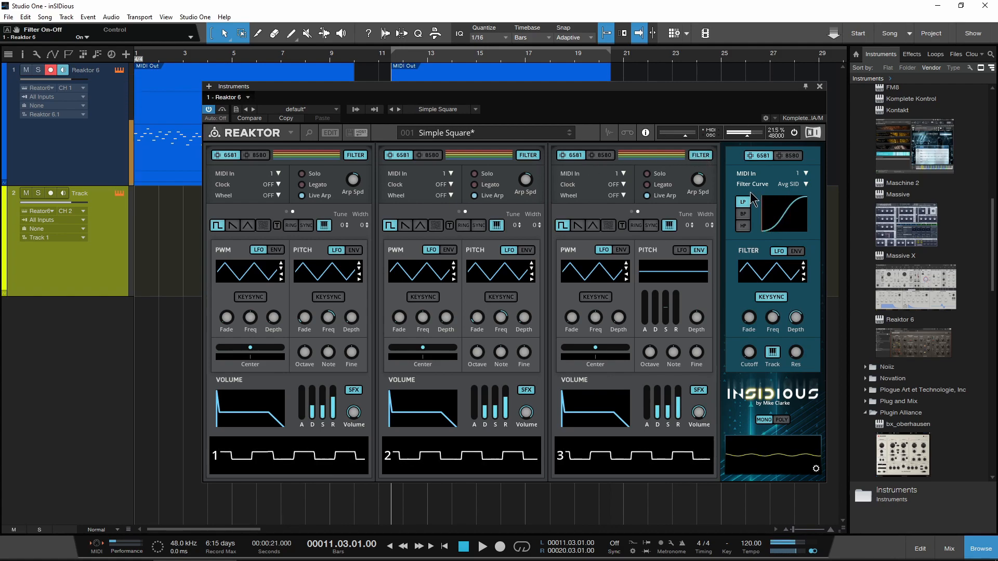
pyautogui.click(535, 155)
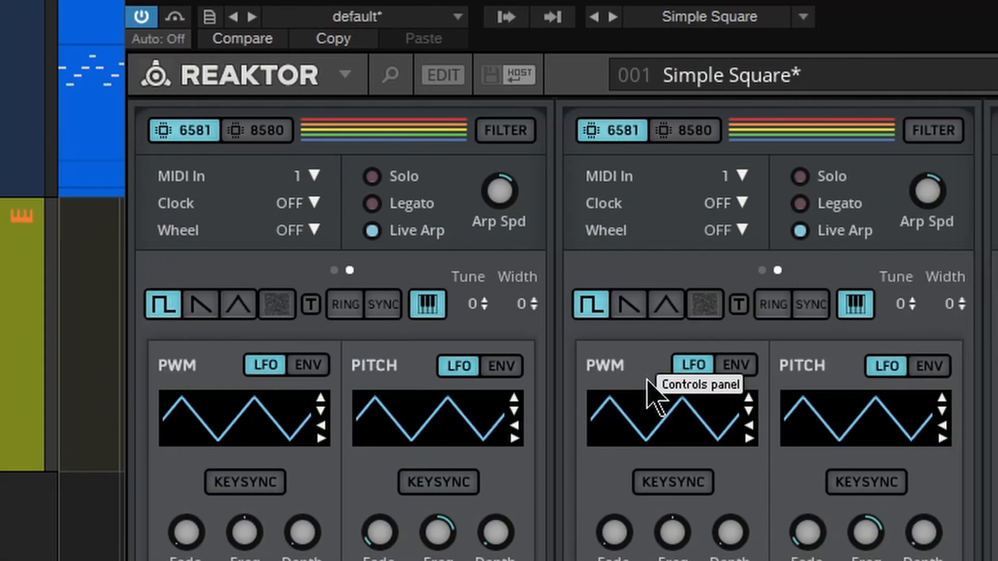
# Step: Look at voice 1's MIDI In setting and reposition the Reaktor window over the arrangement
pyautogui.click(278, 173)
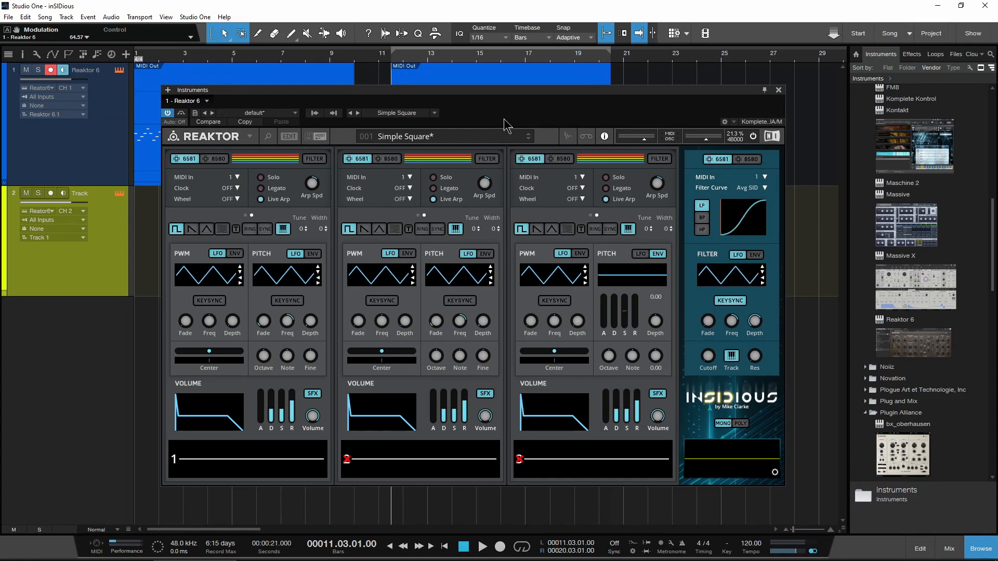
pyautogui.moveTo(505, 94)
pyautogui.mouseDown()
pyautogui.moveTo(495, 379)
pyautogui.moveTo(457, 68)
pyautogui.moveTo(490, 92)
pyautogui.mouseUp()
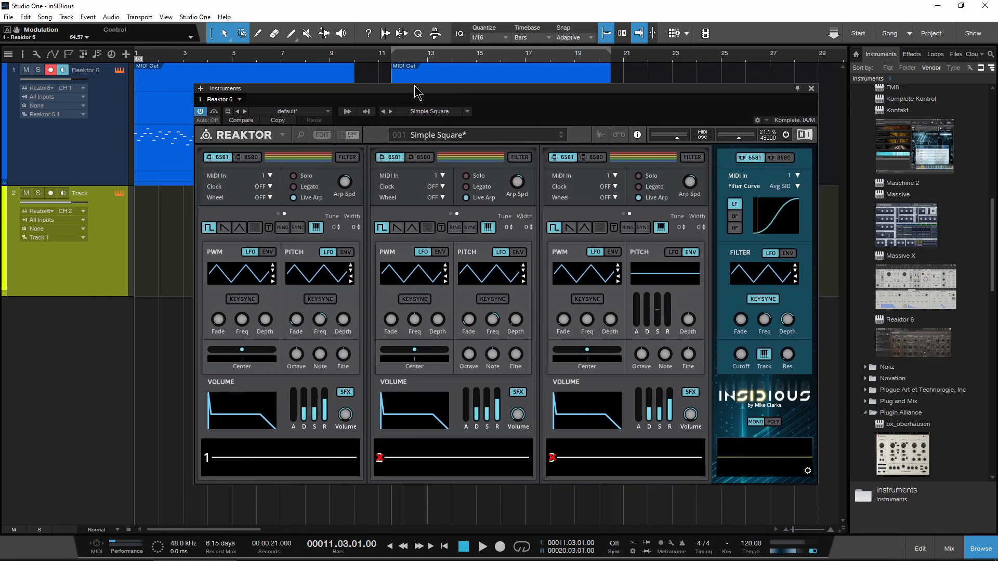
pyautogui.moveTo(416, 94)
pyautogui.mouseDown()
pyautogui.moveTo(429, 187)
pyautogui.moveTo(410, 107)
pyautogui.mouseUp()
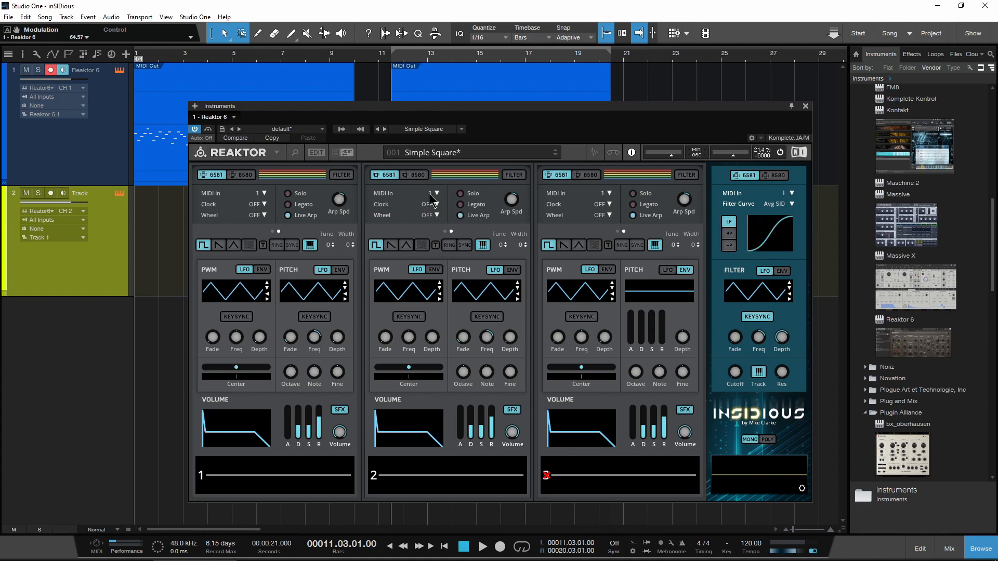
# Step: Select track 1's first MIDI clip and play it through voices 1 and 2, keeping the Reaktor window in view
pyautogui.moveTo(468, 107); pyautogui.dragTo(485, 200)
pyautogui.click(232, 150)
pyautogui.press('space')
pyautogui.moveTo(392, 200); pyautogui.dragTo(364, 100)
pyautogui.press('space')
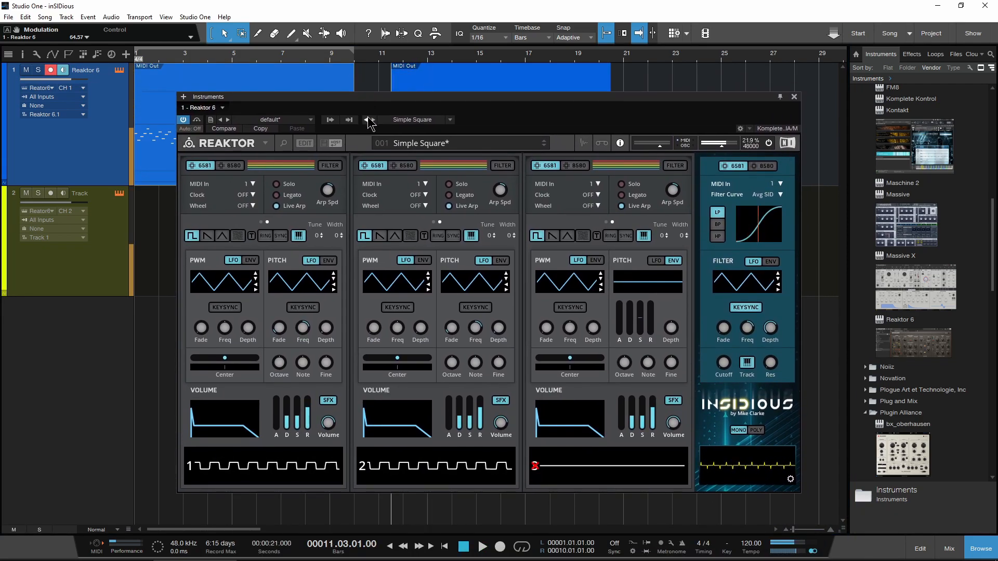
pyautogui.moveTo(413, 99); pyautogui.dragTo(437, 98)
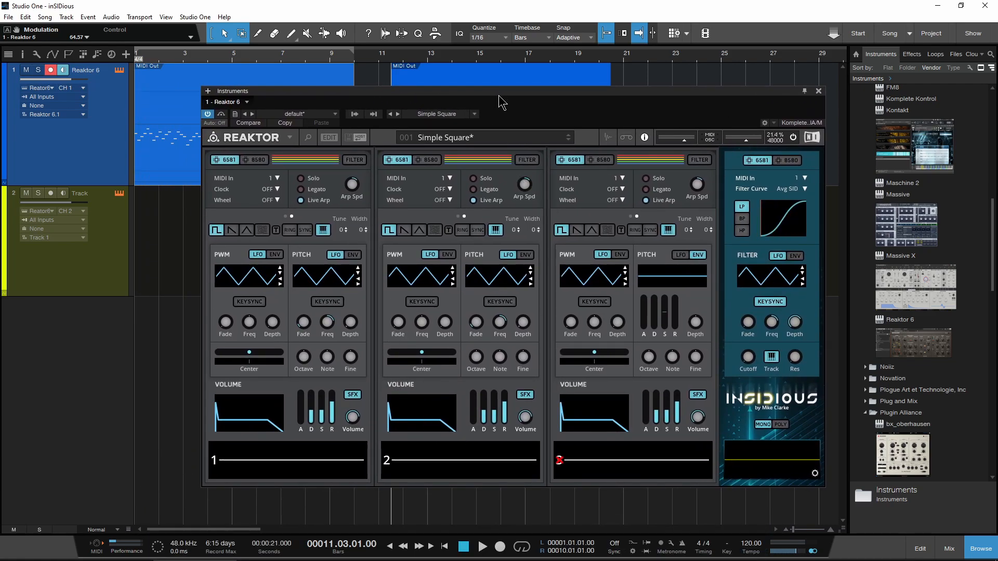
# Step: Move the Reaktor window aside, select track 2's MIDI clip at bar 11, and bring the window back
pyautogui.moveTo(498, 94); pyautogui.dragTo(493, 321)
pyautogui.click(498, 278)
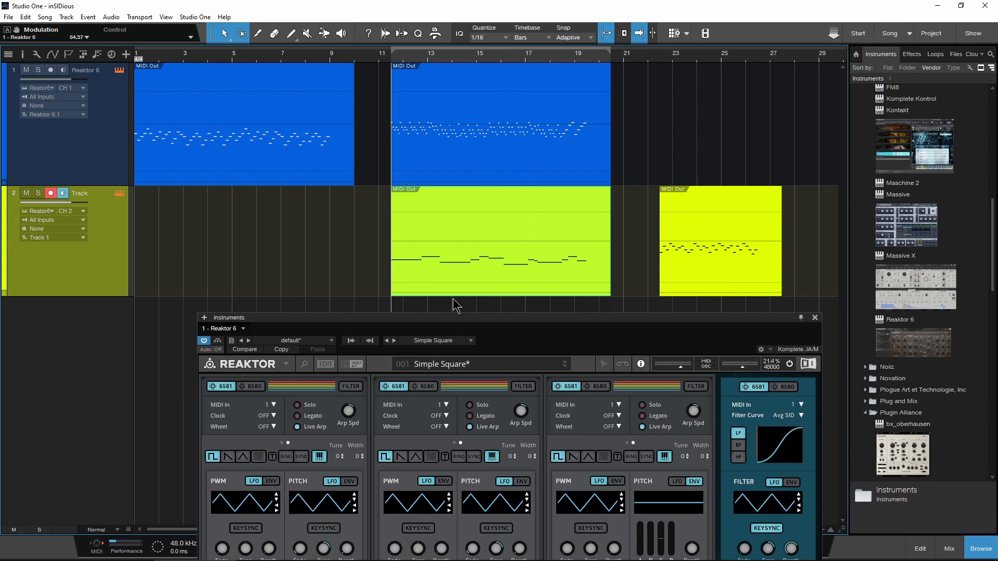
pyautogui.moveTo(456, 322); pyautogui.dragTo(454, 101)
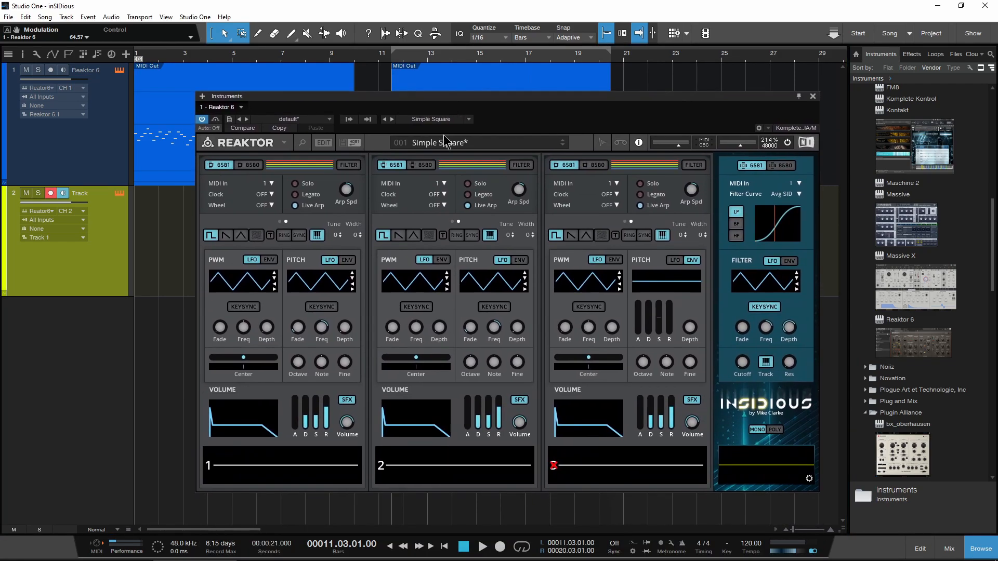
# Step: Set voice 2's MIDI In to 2 and check that track 2 outputs to Reaktor 6 on channel 2
pyautogui.click(442, 183)
pyautogui.click(437, 192)
pyautogui.click(54, 211)
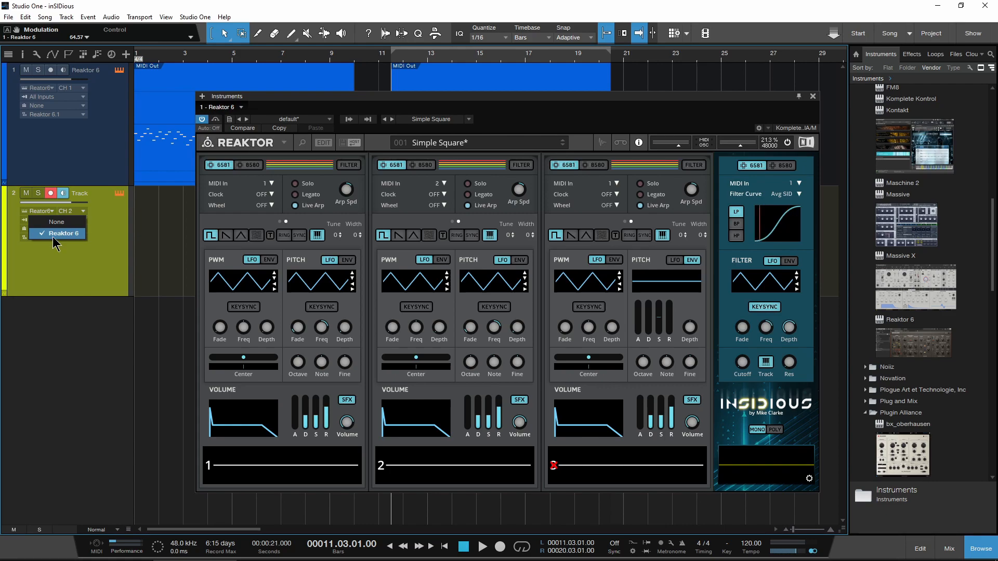
pyautogui.click(54, 233)
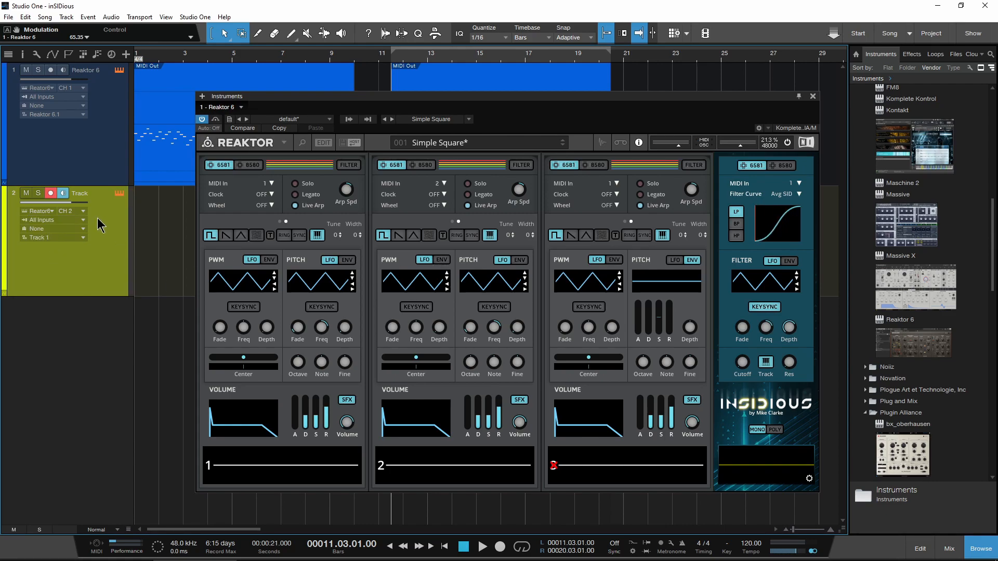
pyautogui.click(83, 211)
pyautogui.click(86, 234)
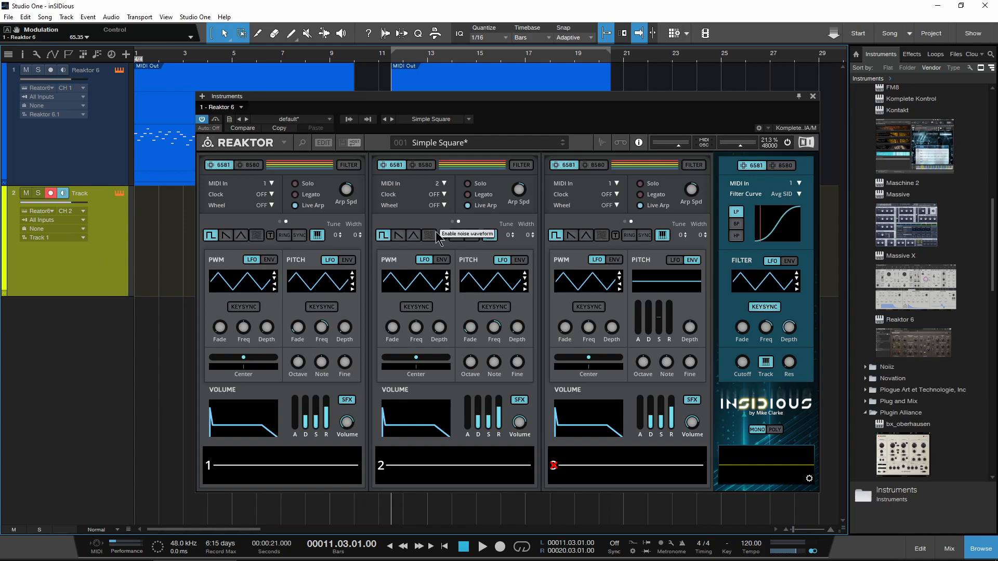
# Step: Play the clips from bar 11 through voices 1 and 2, stop playback, and reposition the Reaktor window over the arrangement
pyautogui.moveTo(438, 97)
pyautogui.mouseDown()
pyautogui.moveTo(433, 190)
pyautogui.moveTo(416, 207)
pyautogui.moveTo(410, 113)
pyautogui.moveTo(446, 111)
pyautogui.mouseUp()
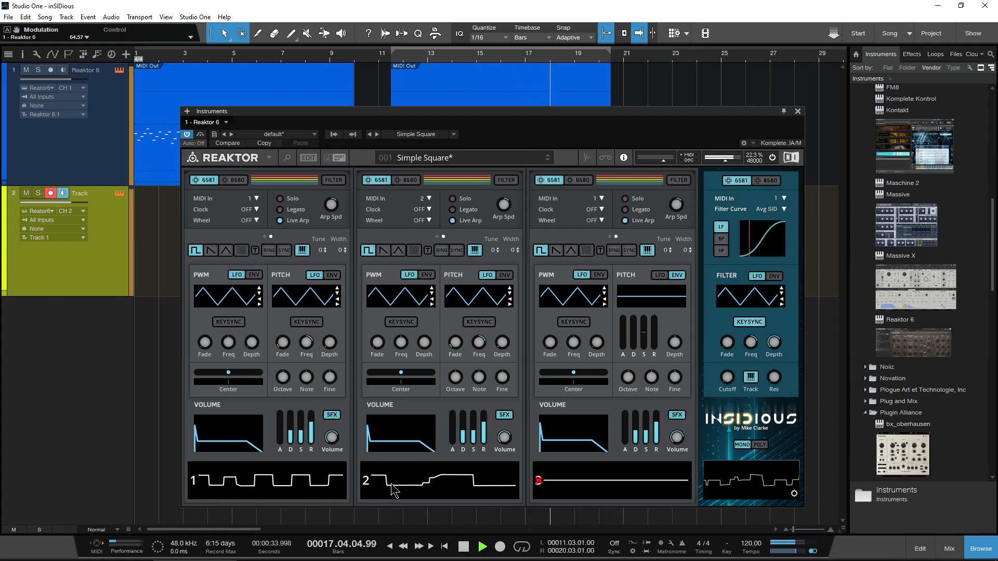
pyautogui.press('space')
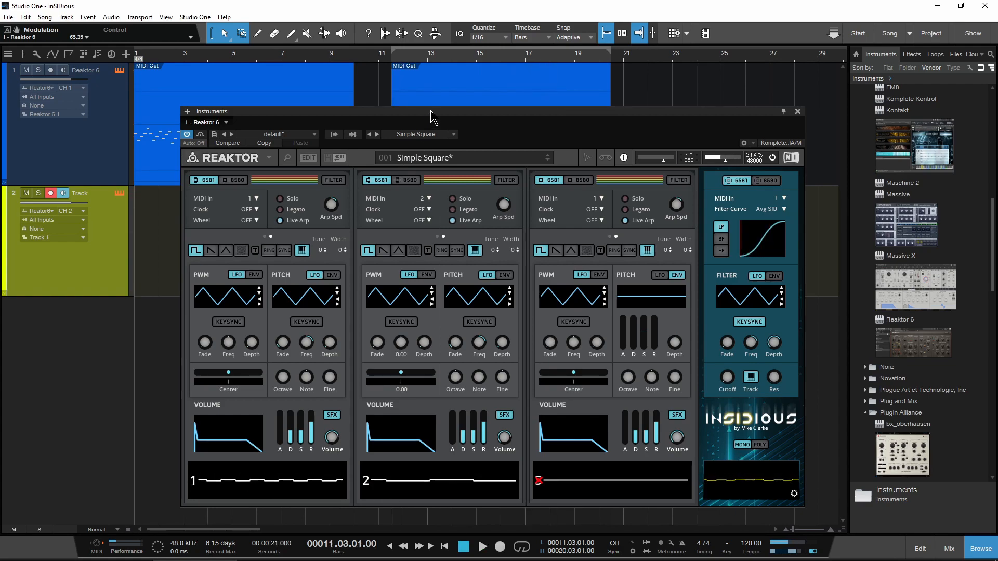
pyautogui.moveTo(435, 113); pyautogui.dragTo(449, 75)
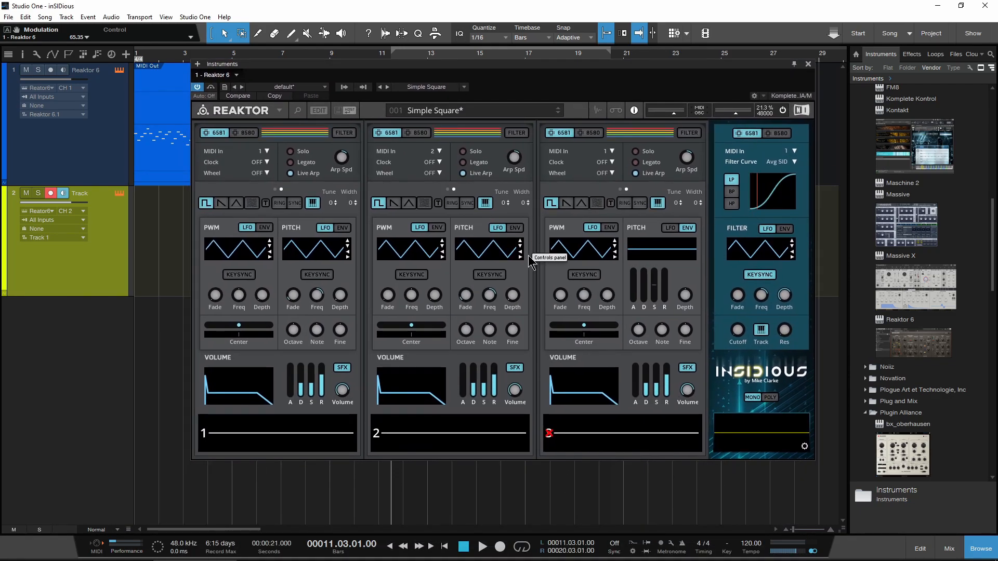
pyautogui.moveTo(497, 66); pyautogui.dragTo(495, 102)
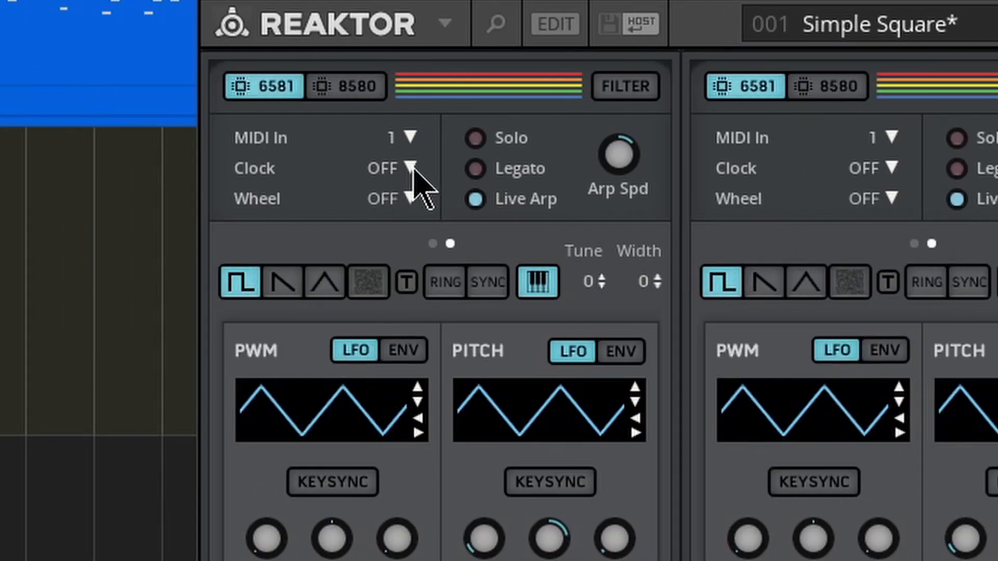
# Step: Look through voice 1's modulation clock speed options without changing the setting
pyautogui.click(410, 167)
pyautogui.click(460, 171)
pyautogui.click(407, 165)
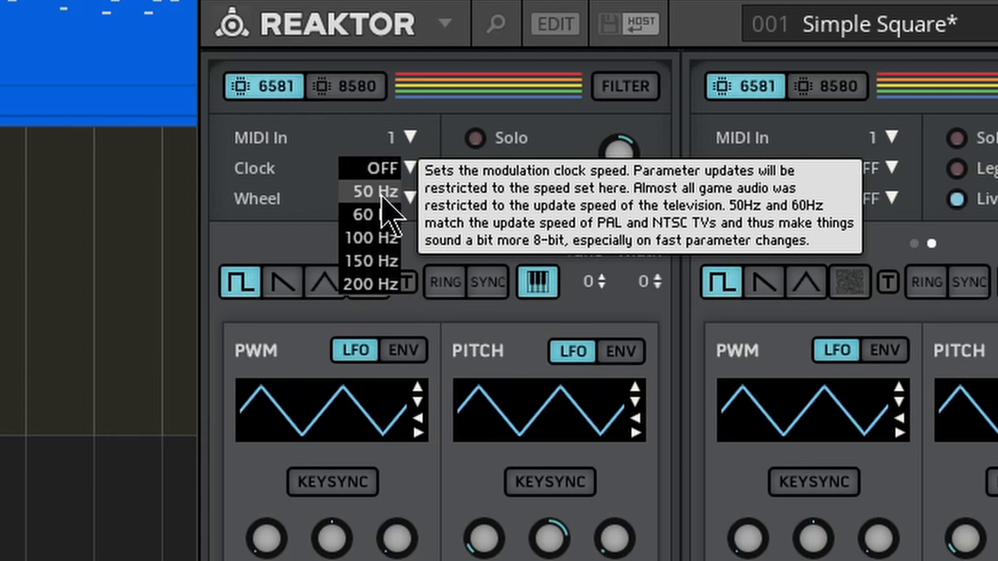
pyautogui.click(281, 150)
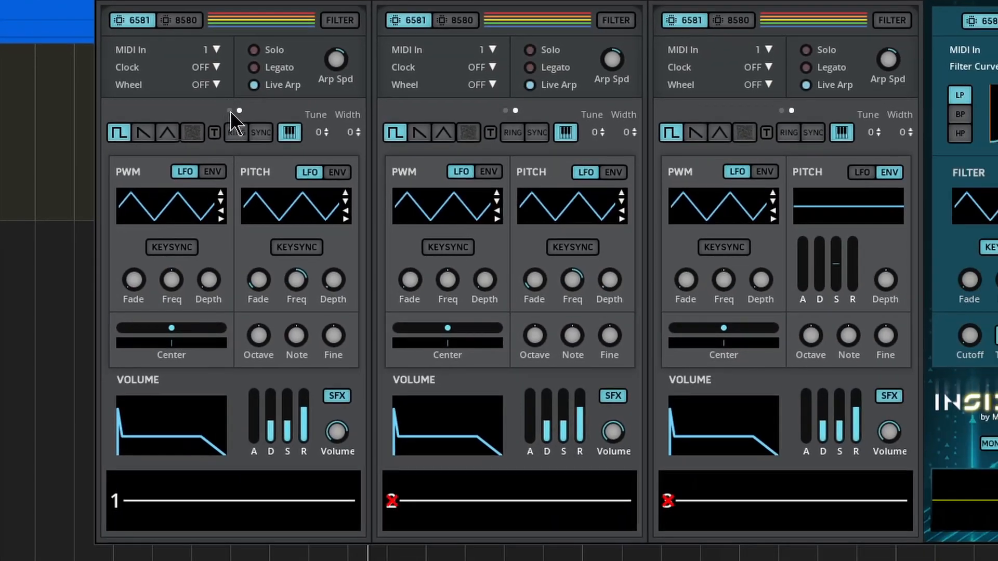
# Step: Show voice 1's waveform table, raise its loop end, and enable the sawtooth waveform on all 16 rows
pyautogui.click(432, 243)
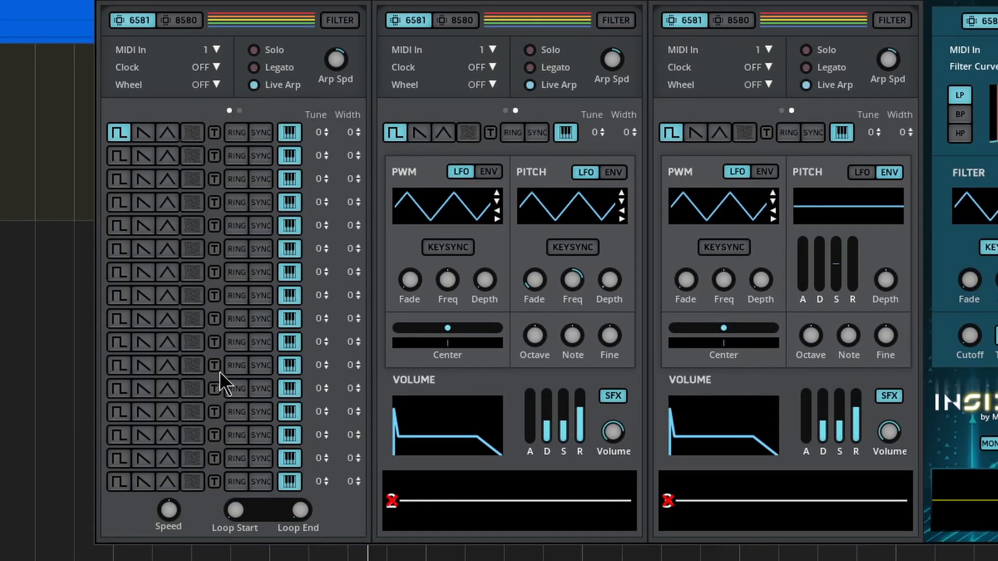
pyautogui.moveTo(296, 513); pyautogui.dragTo(303, 372)
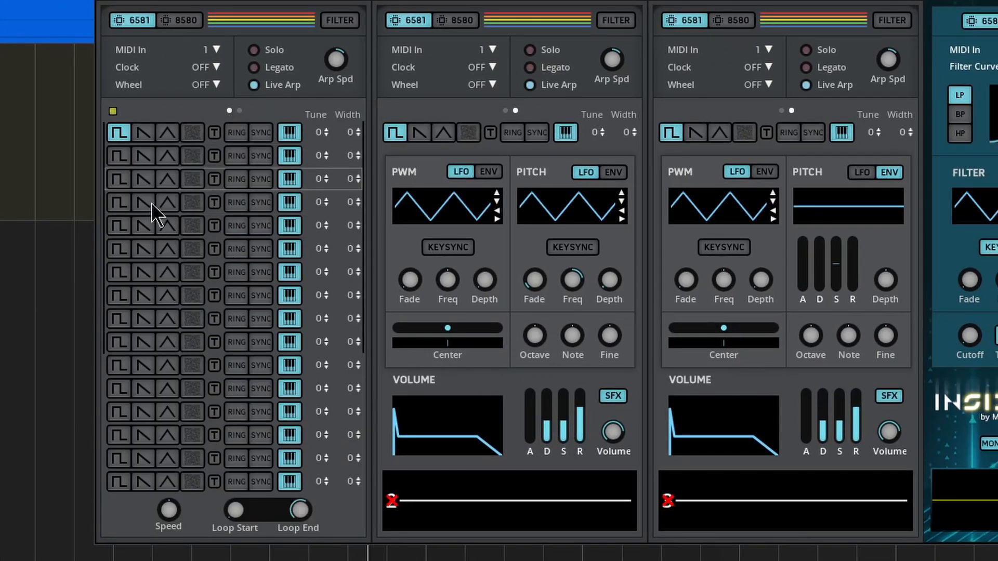
pyautogui.moveTo(139, 135); pyautogui.dragTo(142, 482)
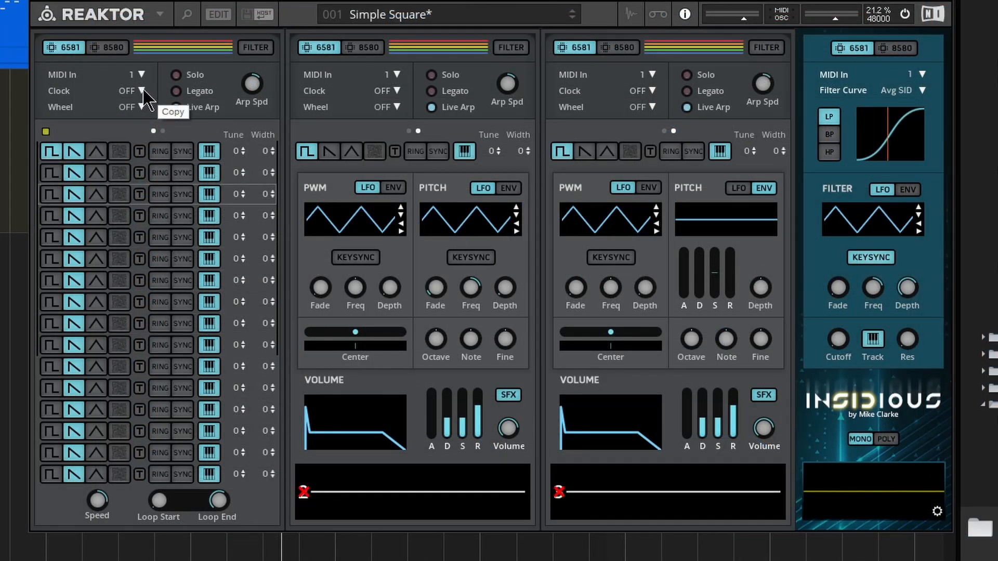
# Step: Try voice 1's modulation clock at 50 Hz and 200 Hz, and settle on 60 Hz
pyautogui.click(206, 68)
pyautogui.click(133, 104)
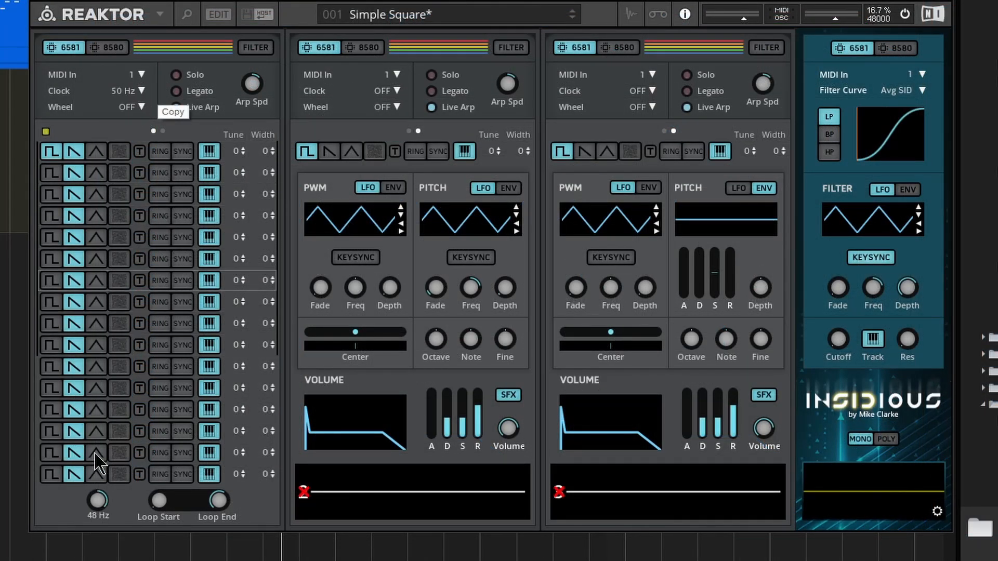
pyautogui.click(131, 91)
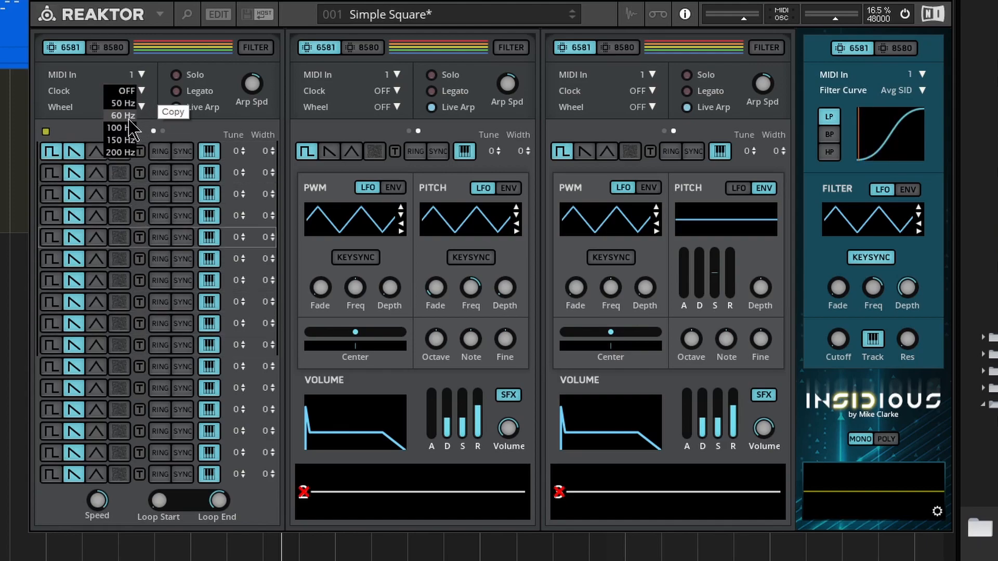
pyautogui.click(127, 116)
pyautogui.click(131, 91)
pyautogui.click(128, 169)
pyautogui.click(142, 92)
pyautogui.click(119, 152)
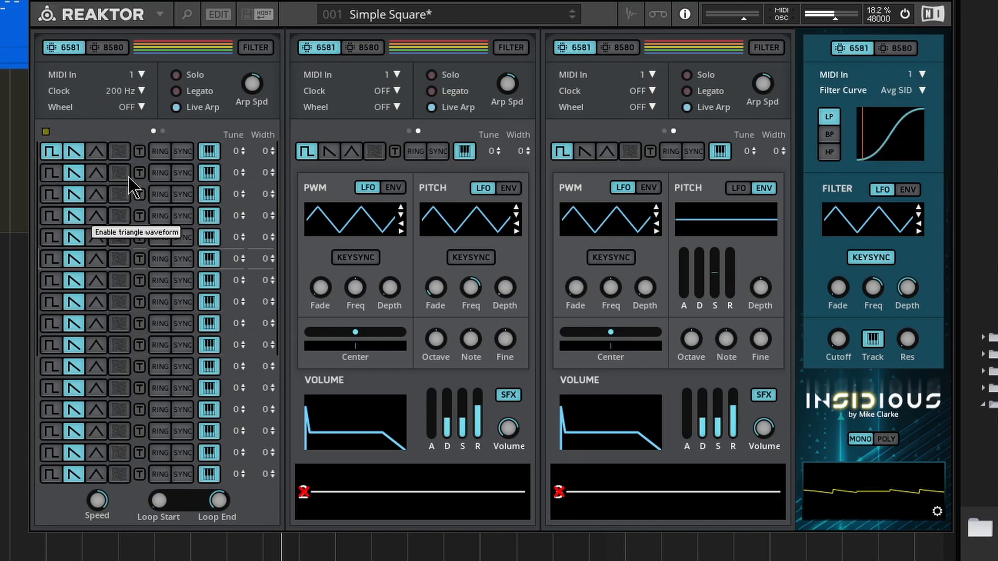
pyautogui.click(143, 92)
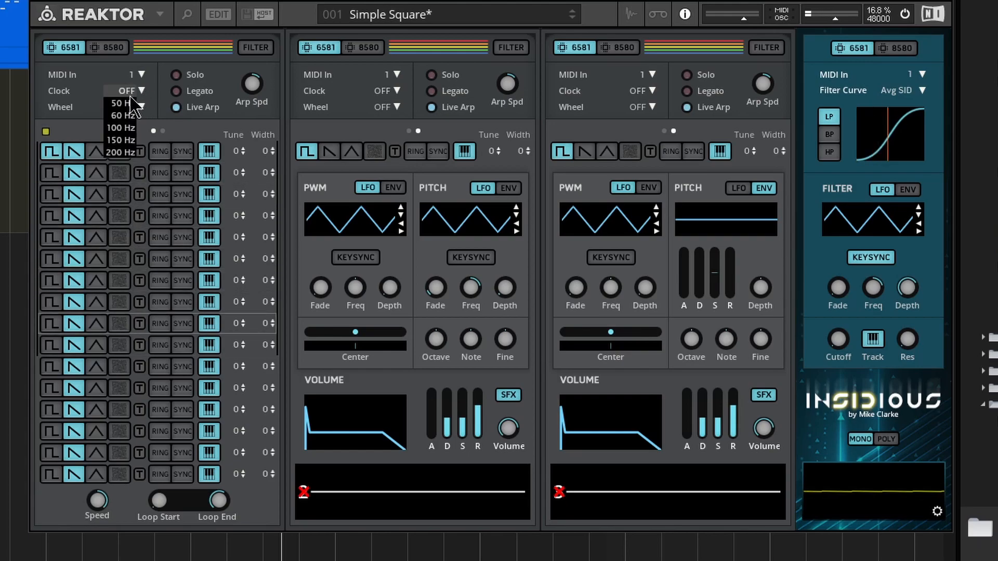
pyautogui.click(126, 115)
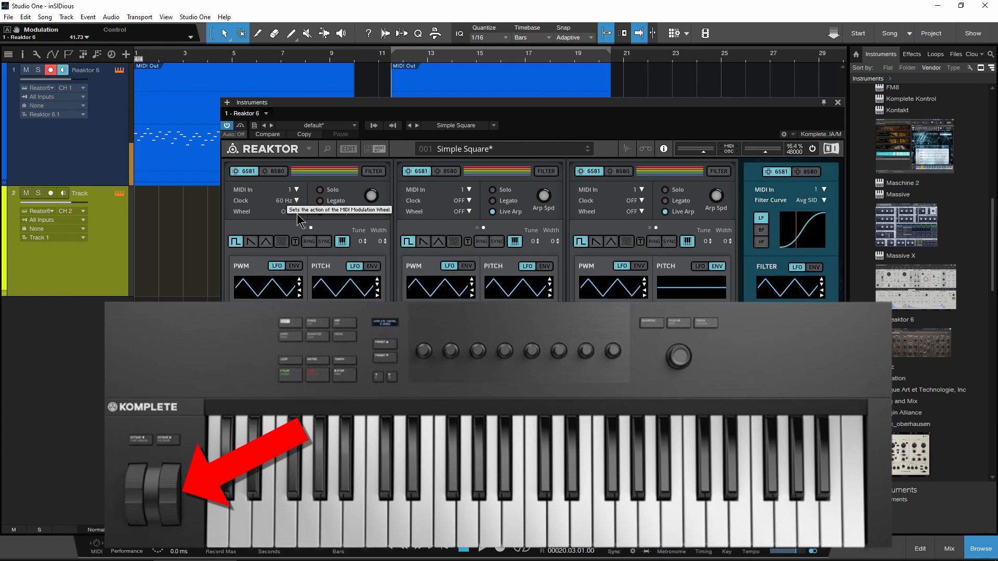
# Step: Try PWM Center, PWM LFO and Pitch LFO as voice 1's wheel action, and set the wheel back to OFF
pyautogui.click(286, 212)
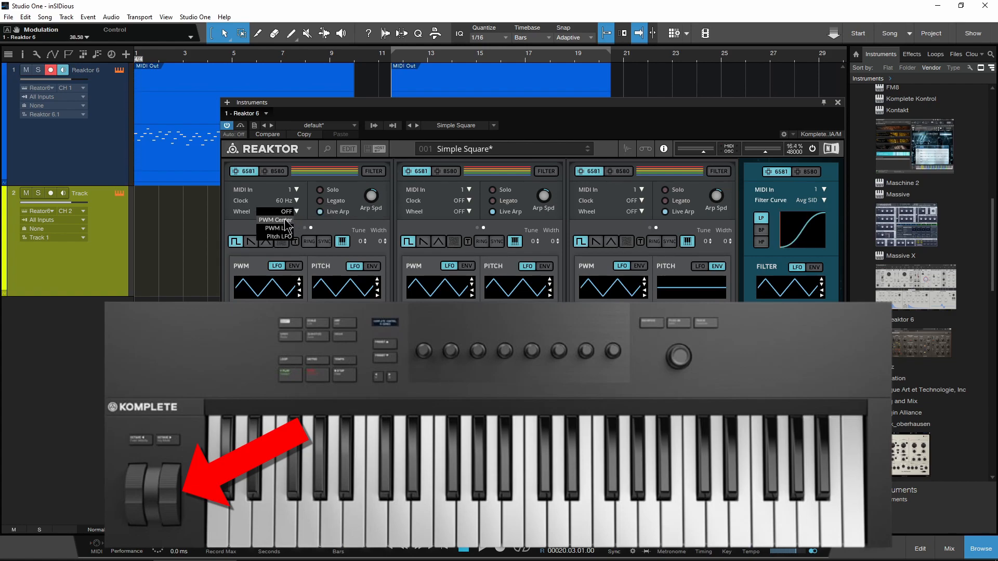
pyautogui.click(284, 220)
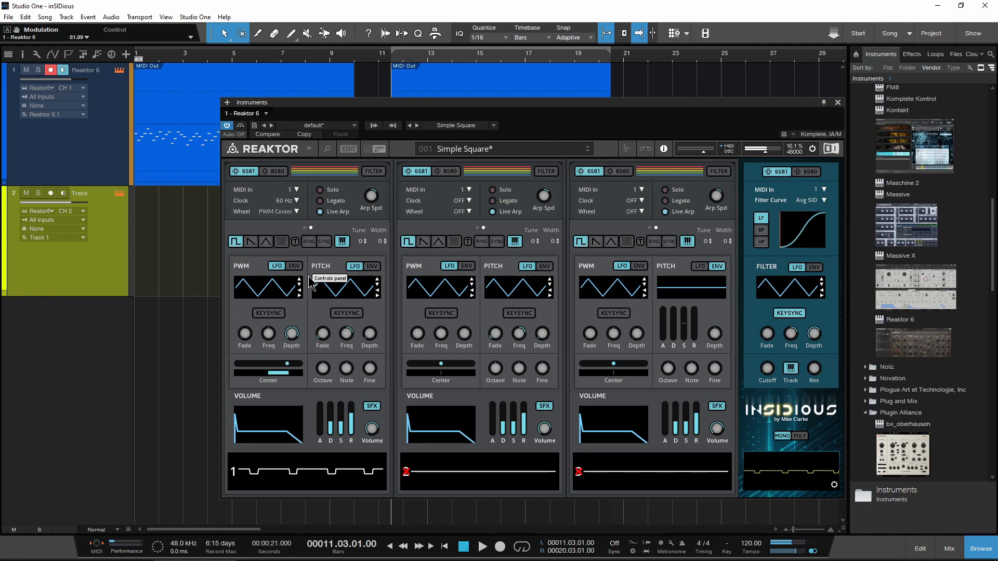
pyautogui.click(294, 212)
pyautogui.click(283, 228)
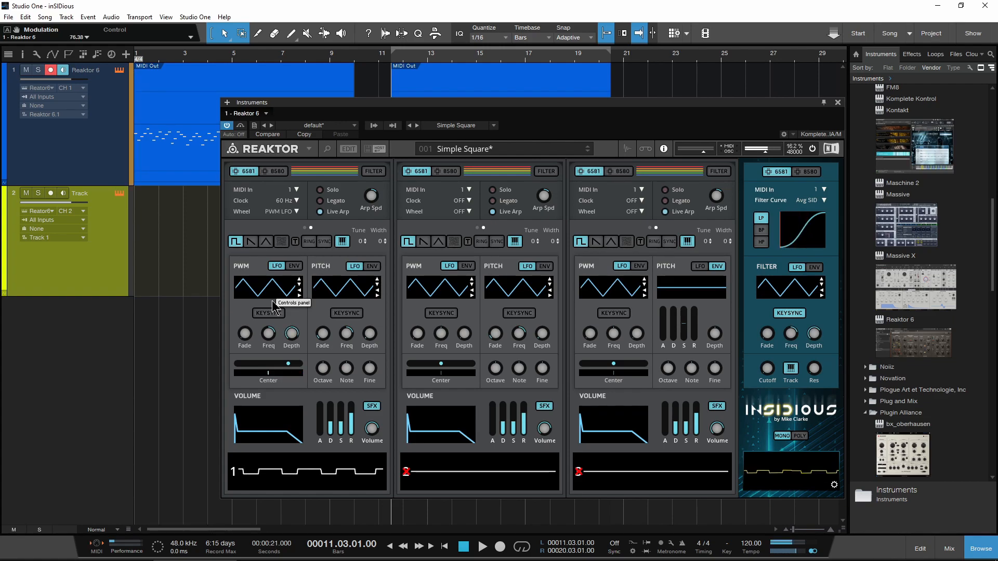
pyautogui.click(291, 212)
pyautogui.click(280, 236)
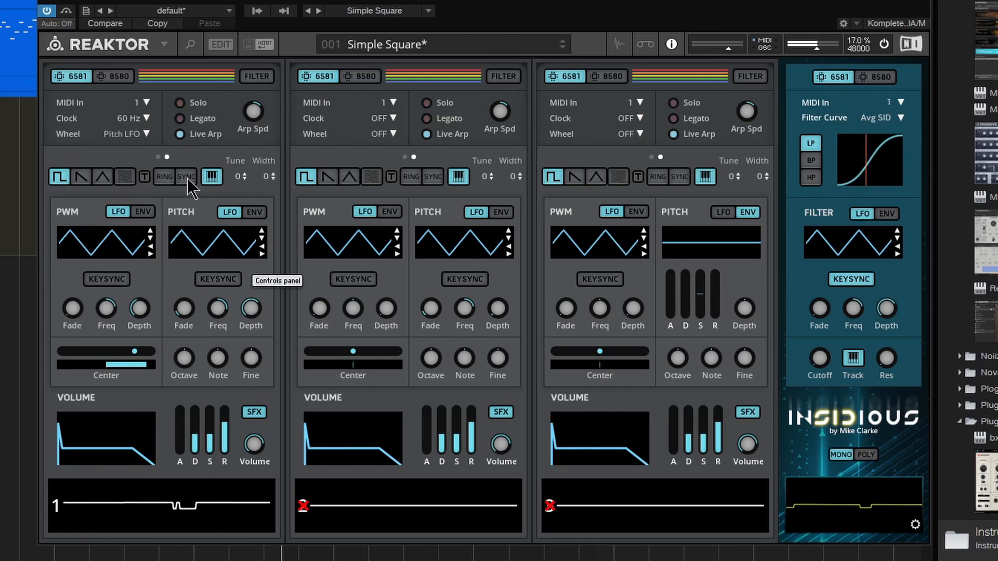
pyautogui.click(137, 135)
pyautogui.click(137, 136)
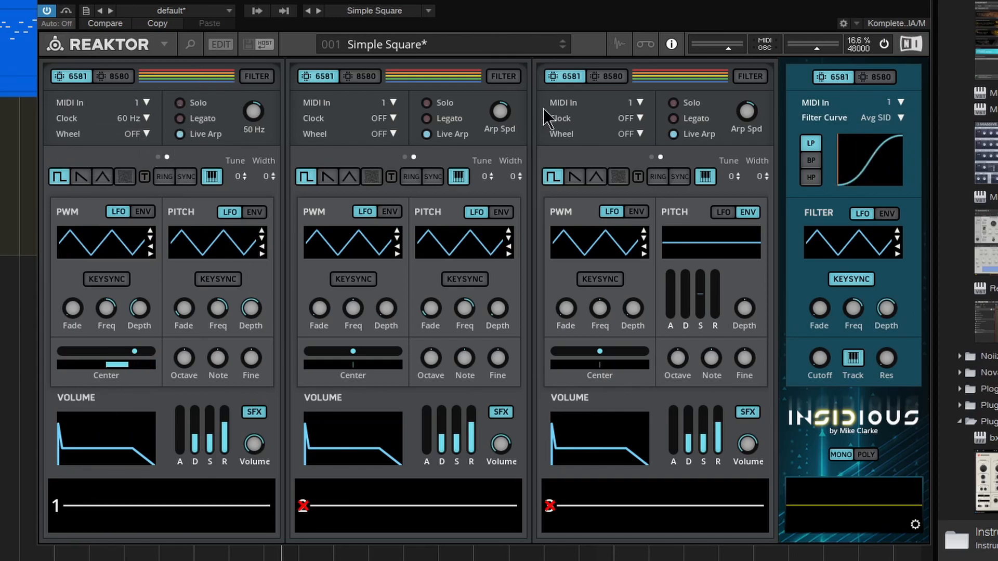
# Step: Try voice 1's Solo and Legato play modes with raised portamento, and return the voice to Live Arp
pyautogui.click(177, 105)
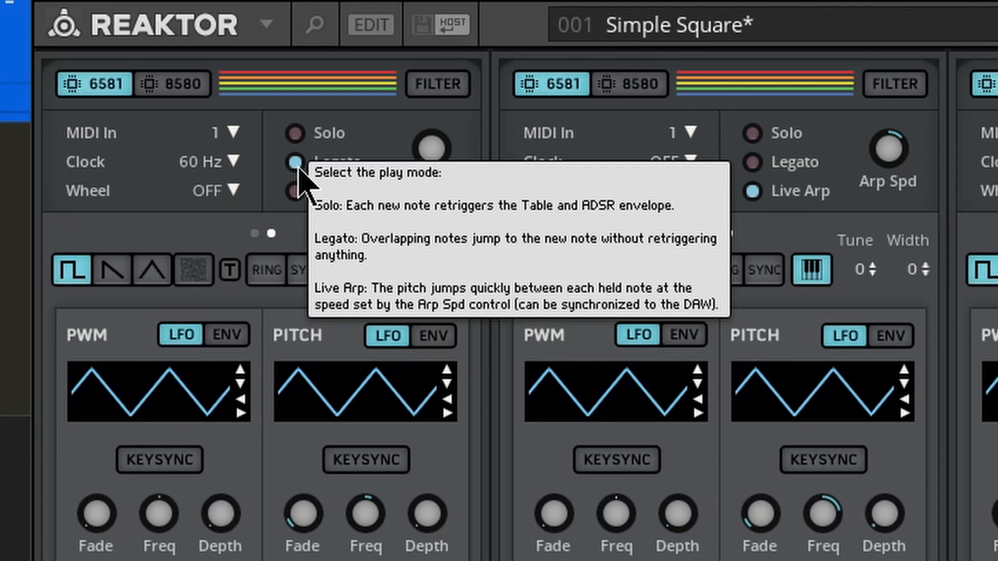
pyautogui.moveTo(433, 147)
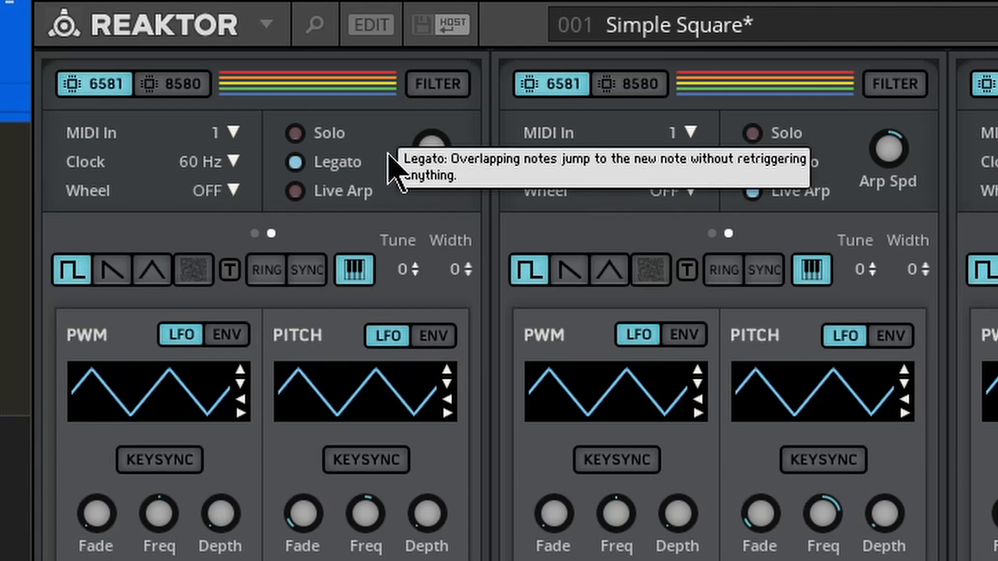
pyautogui.click(295, 133)
pyautogui.moveTo(414, 156); pyautogui.dragTo(439, 19)
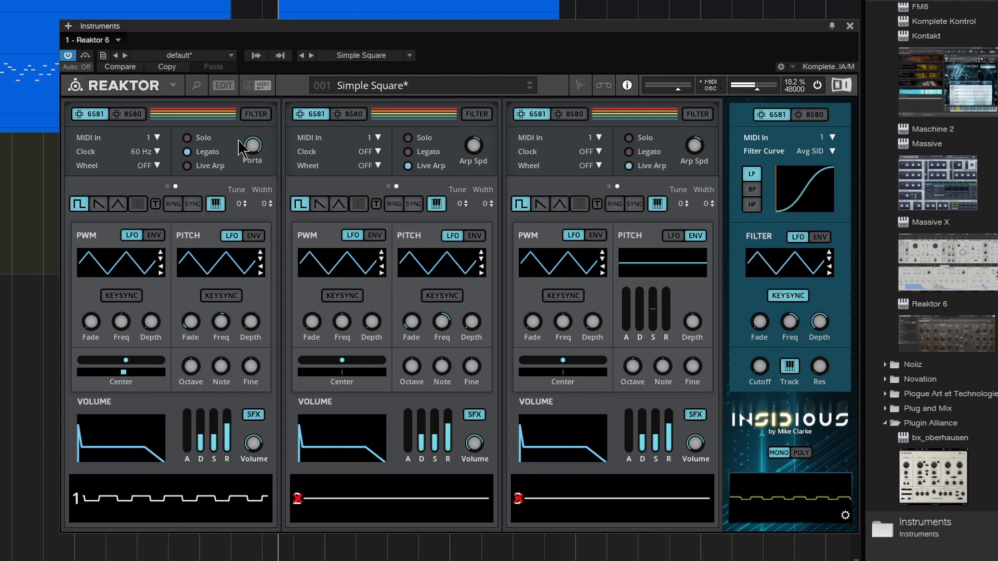
pyautogui.click(186, 166)
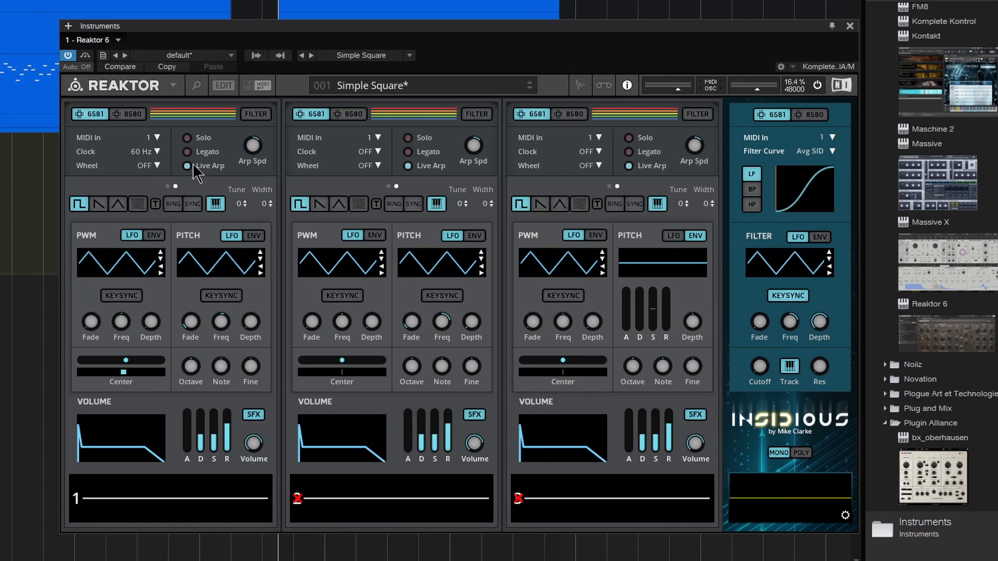
# Step: Sweep voice 1's arpeggio speed up and down, through 45 Hz and 146 Hz, and return the control to its centre
pyautogui.moveTo(252, 142); pyautogui.dragTo(264, 233)
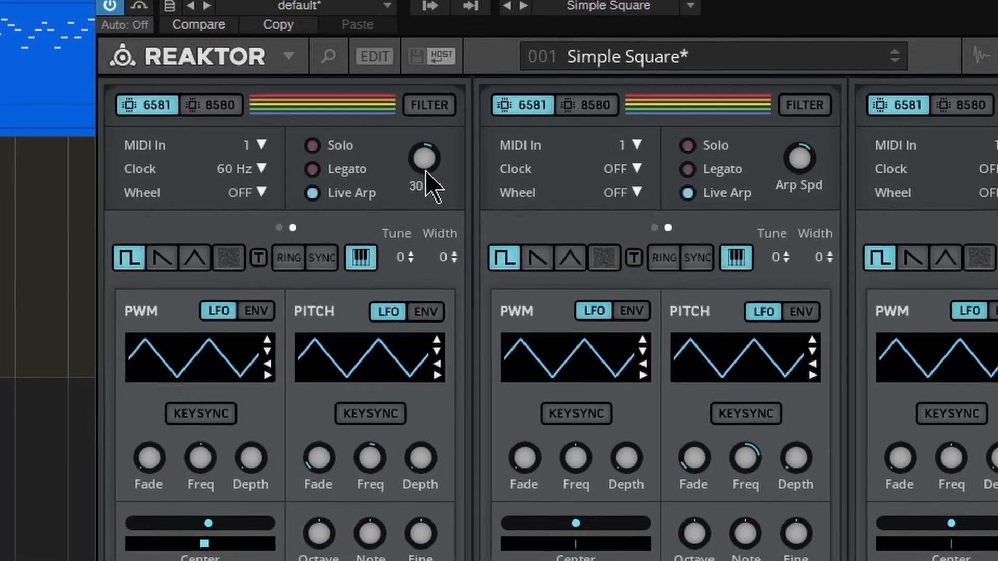
pyautogui.moveTo(425, 172); pyautogui.dragTo(423, 277)
pyautogui.moveTo(591, 166); pyautogui.dragTo(608, 111)
pyautogui.moveTo(597, 163); pyautogui.dragTo(595, 47)
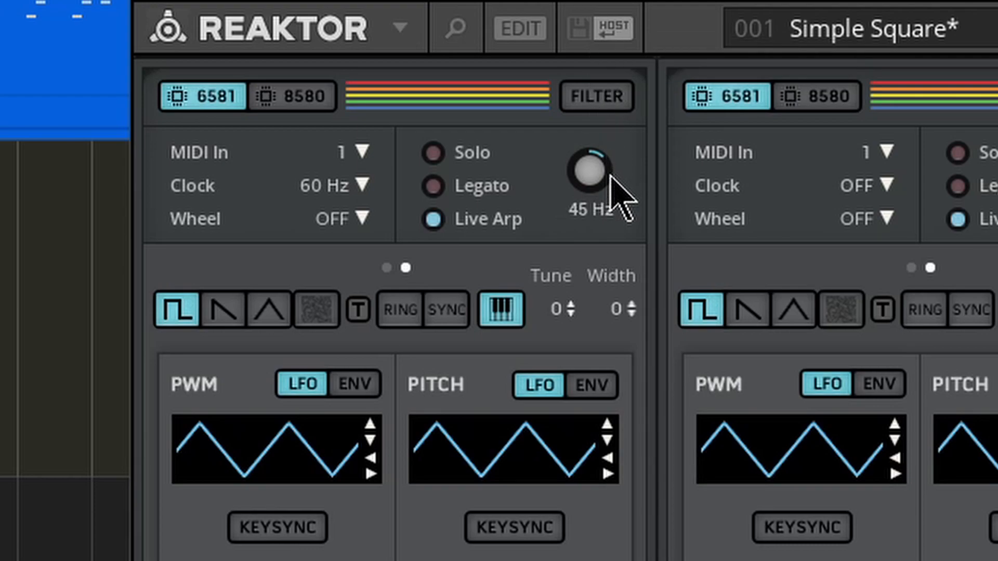
pyautogui.moveTo(606, 194); pyautogui.dragTo(603, 28)
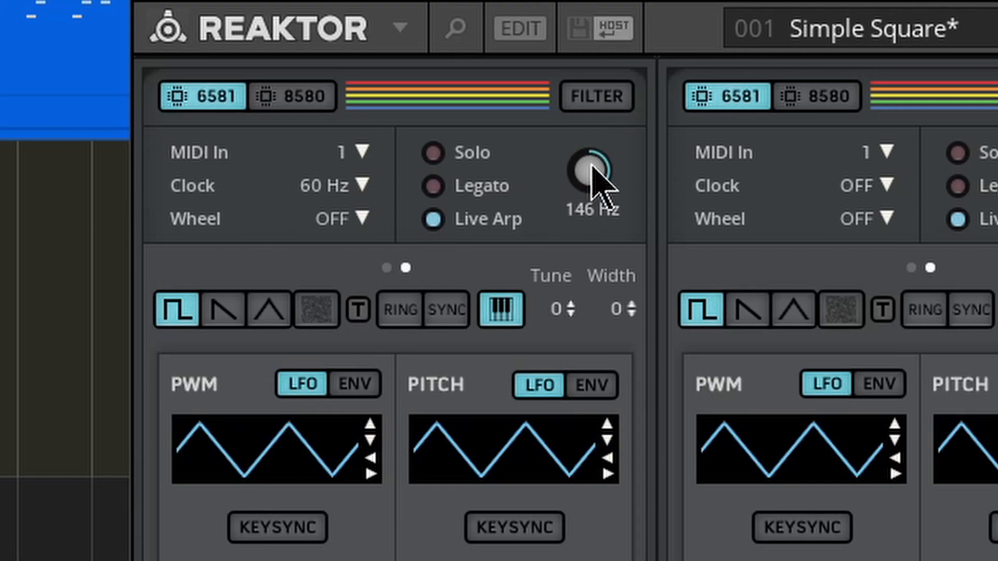
pyautogui.moveTo(598, 185); pyautogui.dragTo(598, 129)
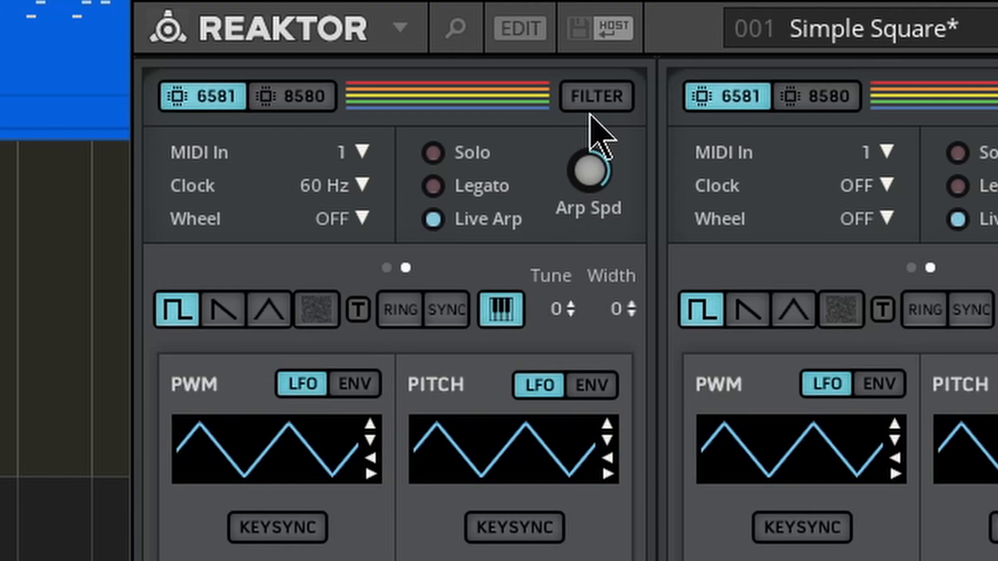
pyautogui.moveTo(601, 178); pyautogui.dragTo(559, 555)
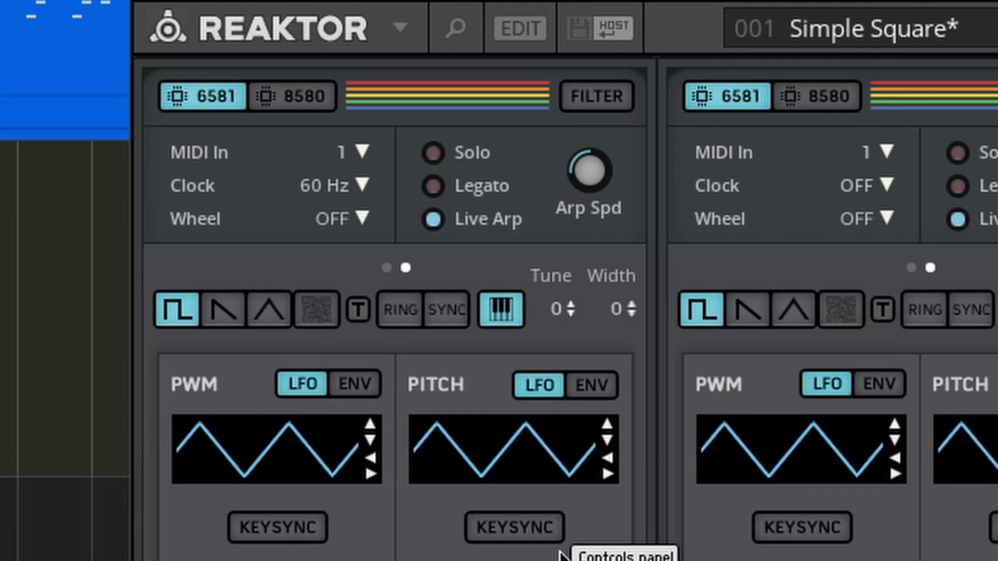
pyautogui.moveTo(599, 194); pyautogui.dragTo(582, 130)
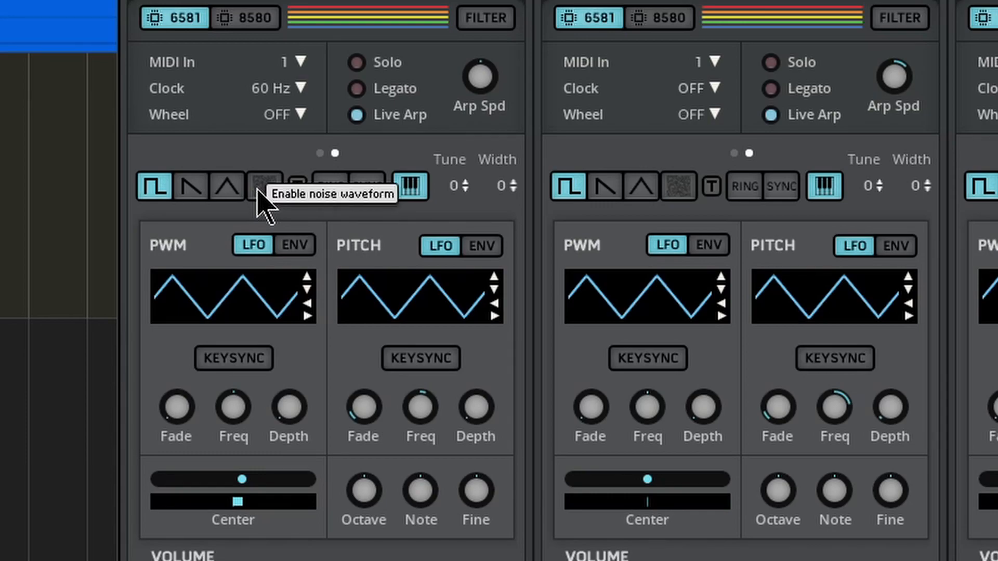
# Step: Try voice 1's pulse and sawtooth waveforms together and separately, and leave only the triangle waveform enabled
pyautogui.click(188, 193)
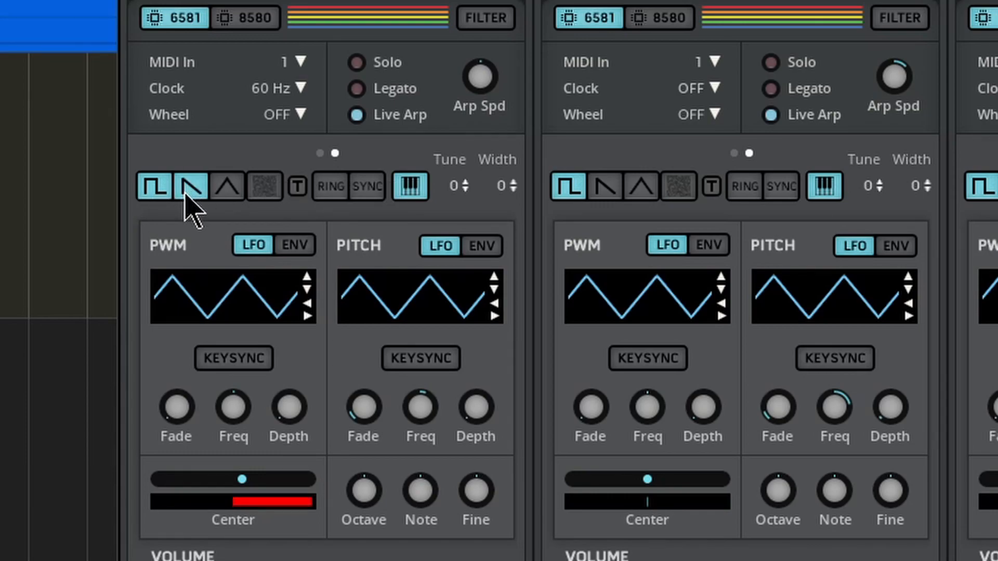
pyautogui.click(154, 192)
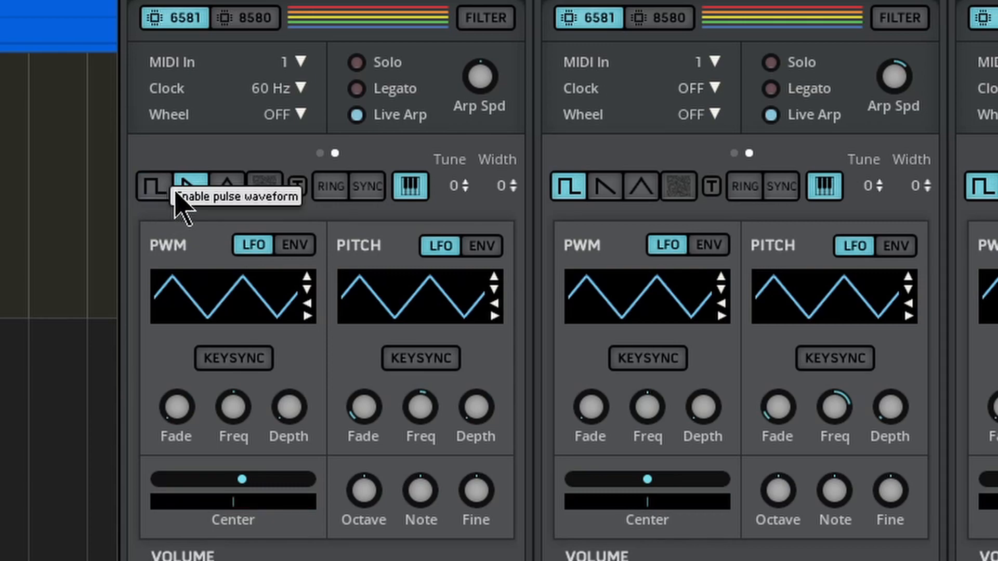
pyautogui.click(221, 193)
pyautogui.click(154, 188)
pyautogui.click(191, 193)
pyautogui.click(156, 193)
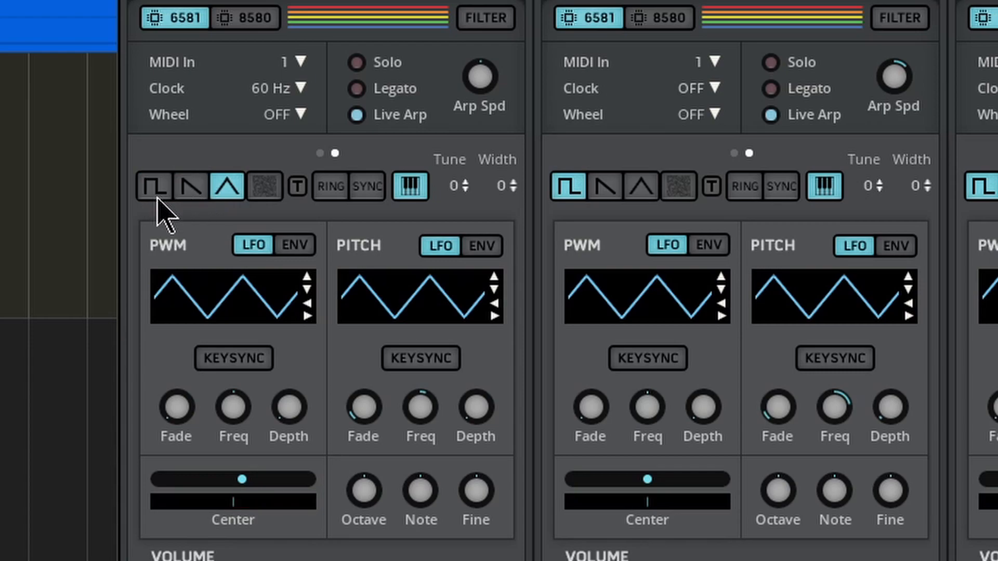
# Step: Try voice 1's noise waveform in place of the triangle, and try ring modulation and hard sync with the triangle restored
pyautogui.click(224, 193)
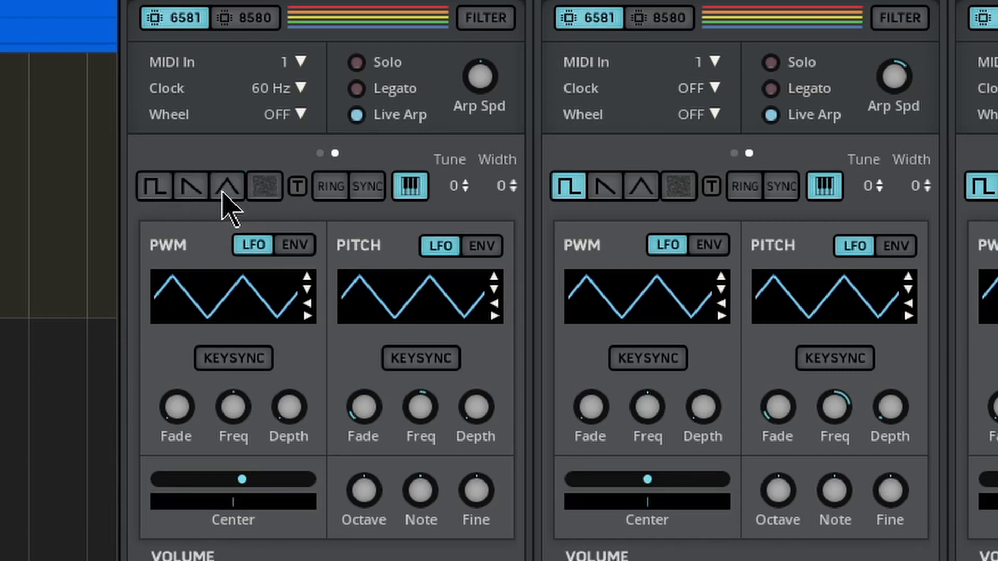
pyautogui.click(271, 191)
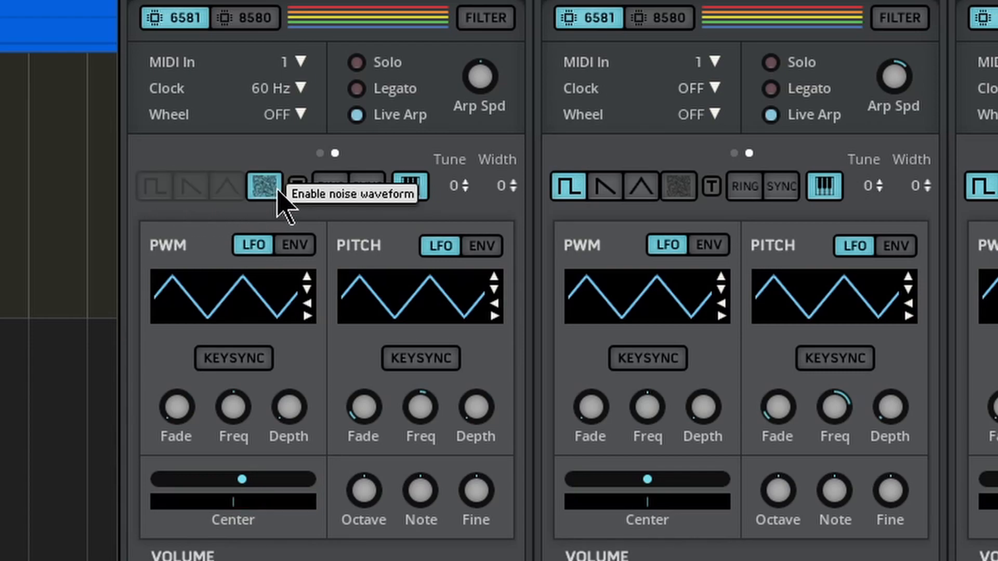
pyautogui.click(221, 193)
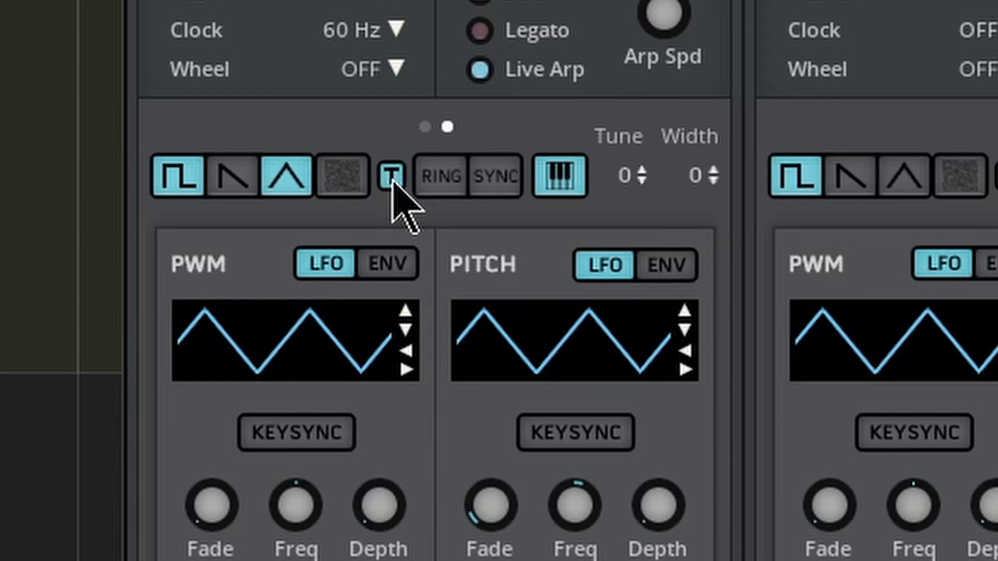
pyautogui.click(441, 176)
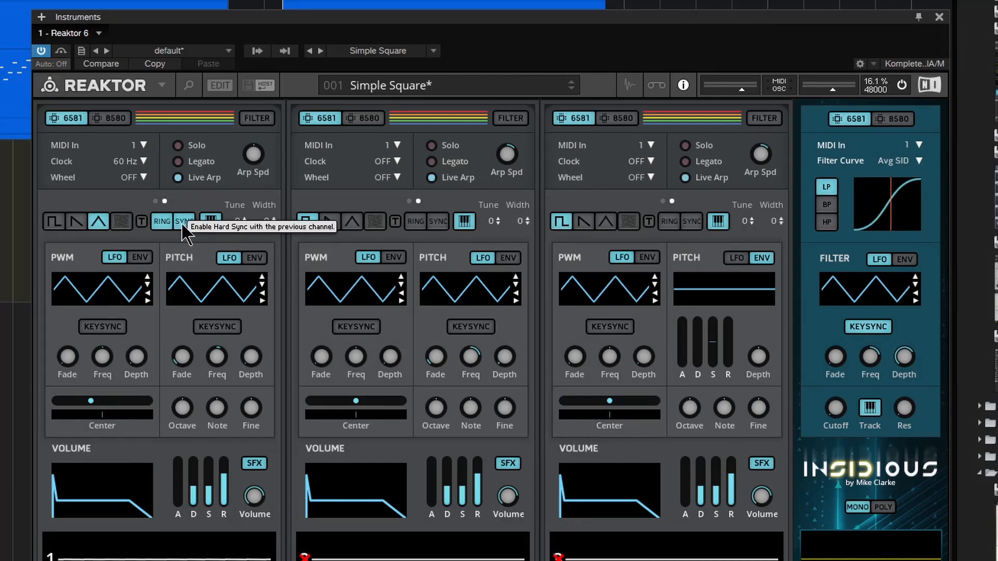
pyautogui.click(183, 223)
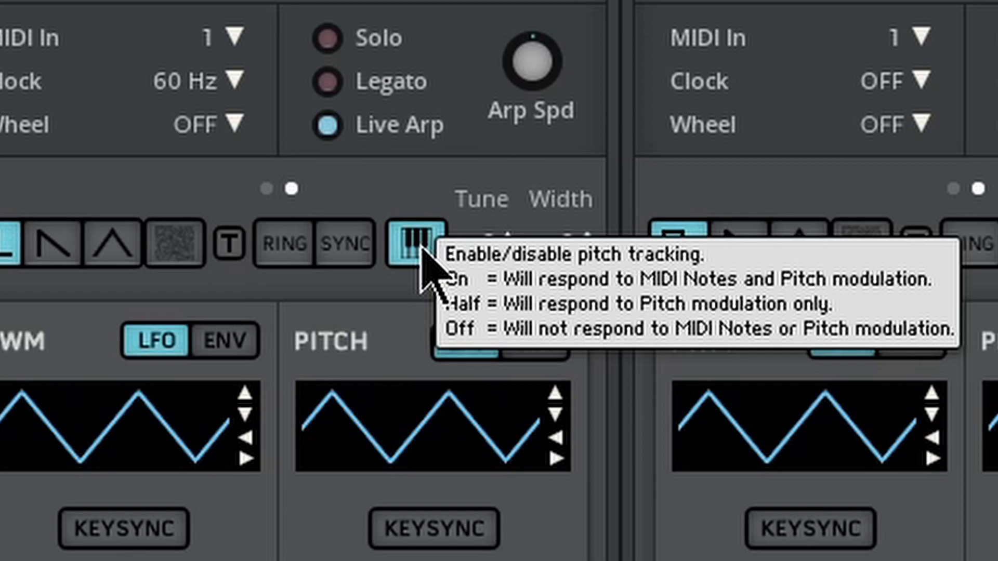
# Step: Try voice 1's half and off pitch tracking while raising and resetting the pitch LFO depth, and return tracking to fully on
pyautogui.click(422, 249)
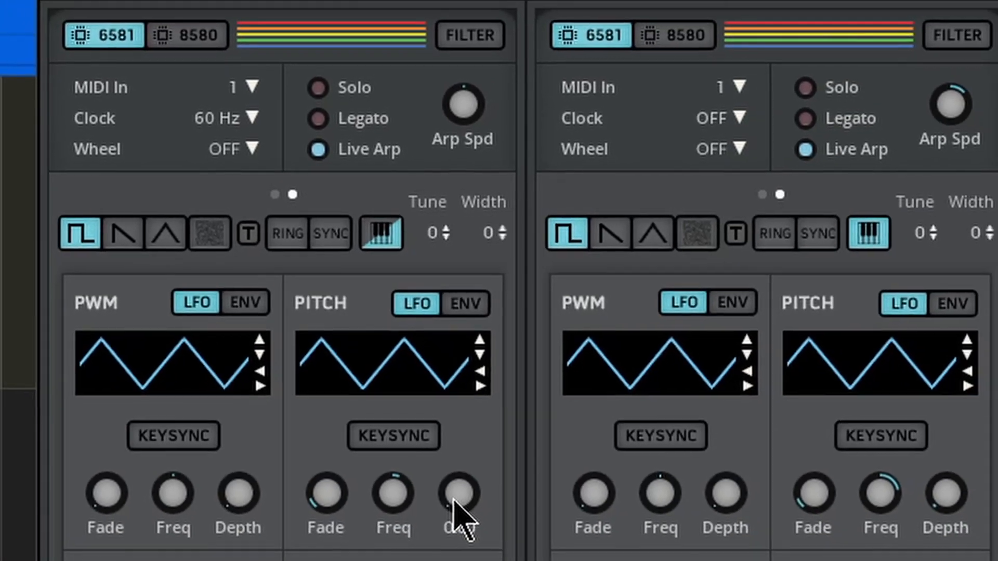
pyautogui.moveTo(455, 515); pyautogui.dragTo(477, 376)
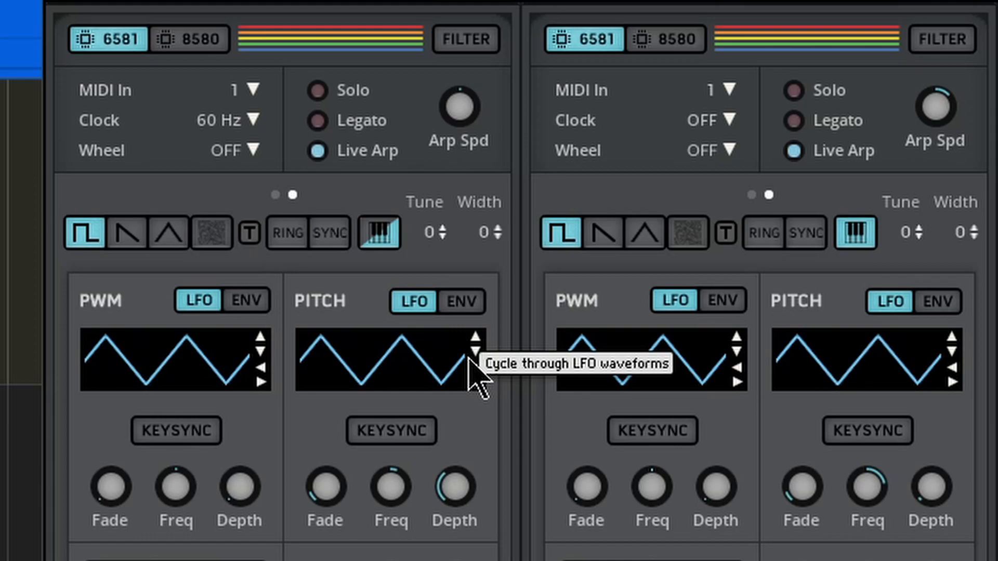
pyautogui.moveTo(454, 513); pyautogui.dragTo(456, 560)
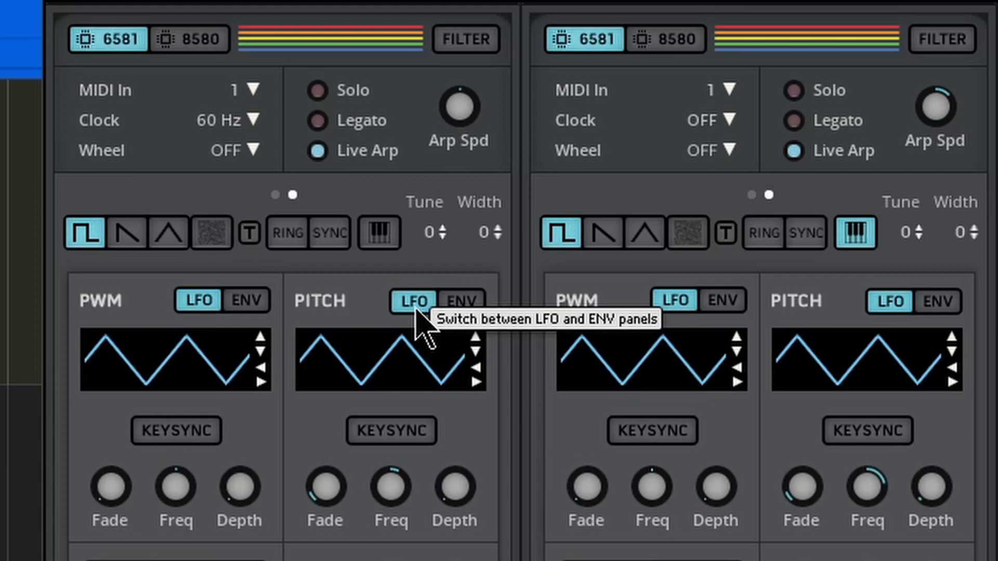
pyautogui.click(384, 234)
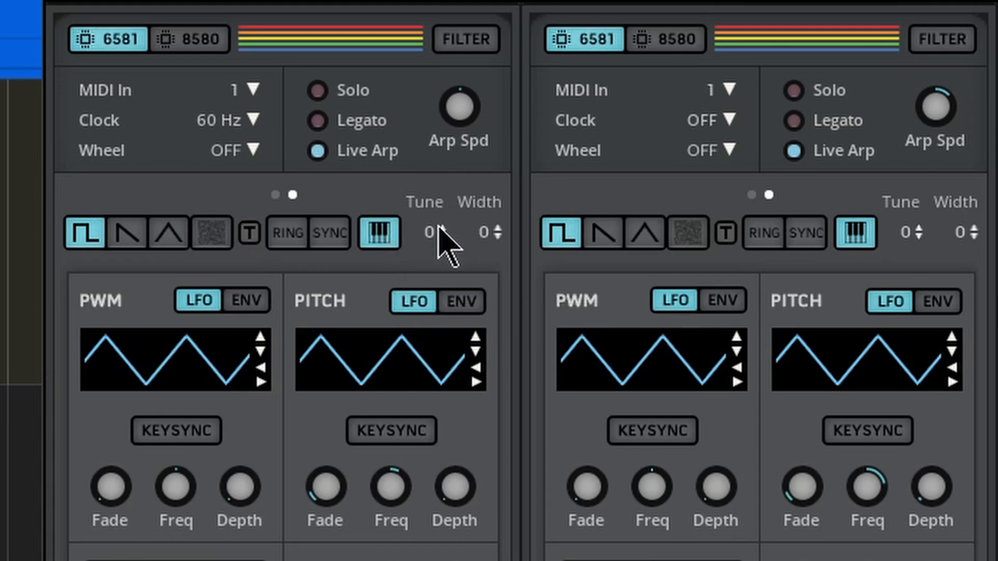
# Step: Sweep voice 1's Tune through -34 and its Width through -1.0, returning both to 0
pyautogui.moveTo(440, 231); pyautogui.dragTo(433, 471)
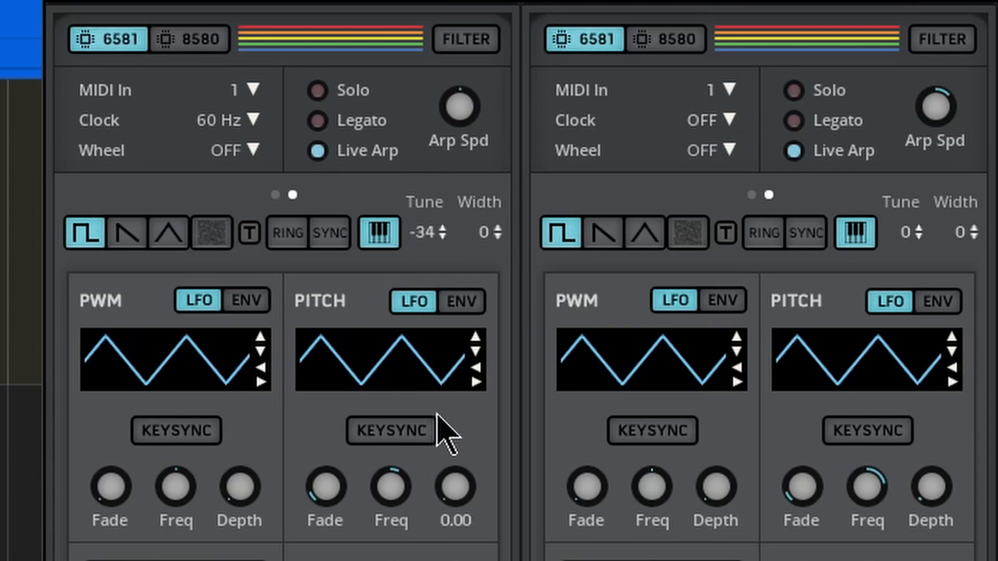
pyautogui.moveTo(423, 237); pyautogui.dragTo(446, 156)
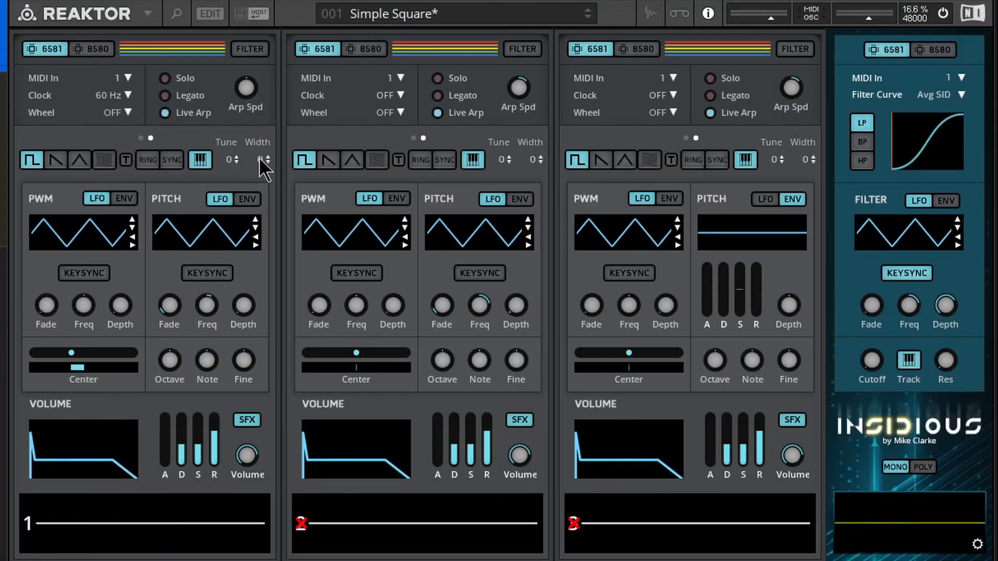
pyautogui.moveTo(259, 157); pyautogui.dragTo(268, 94)
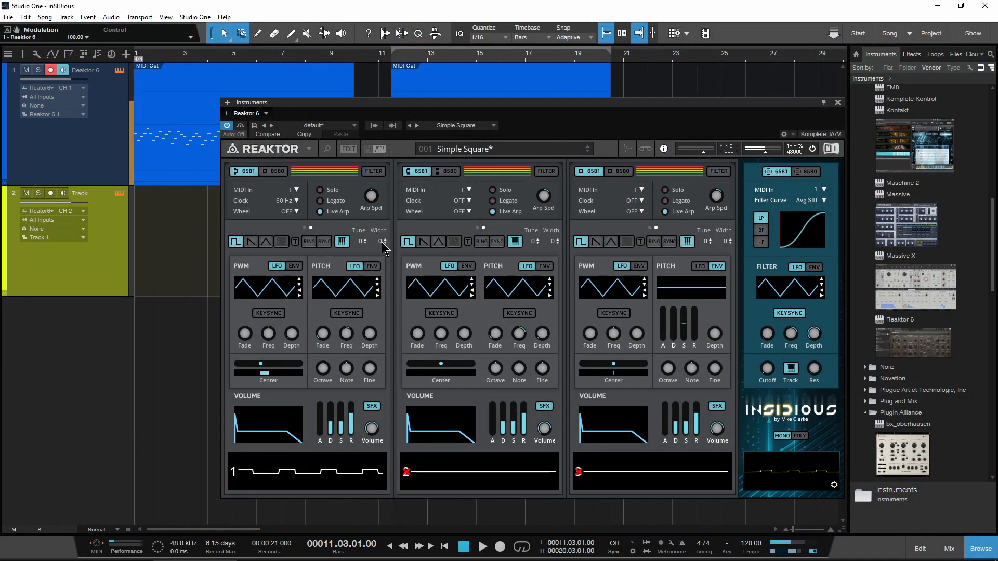
pyautogui.moveTo(381, 242); pyautogui.dragTo(382, 318)
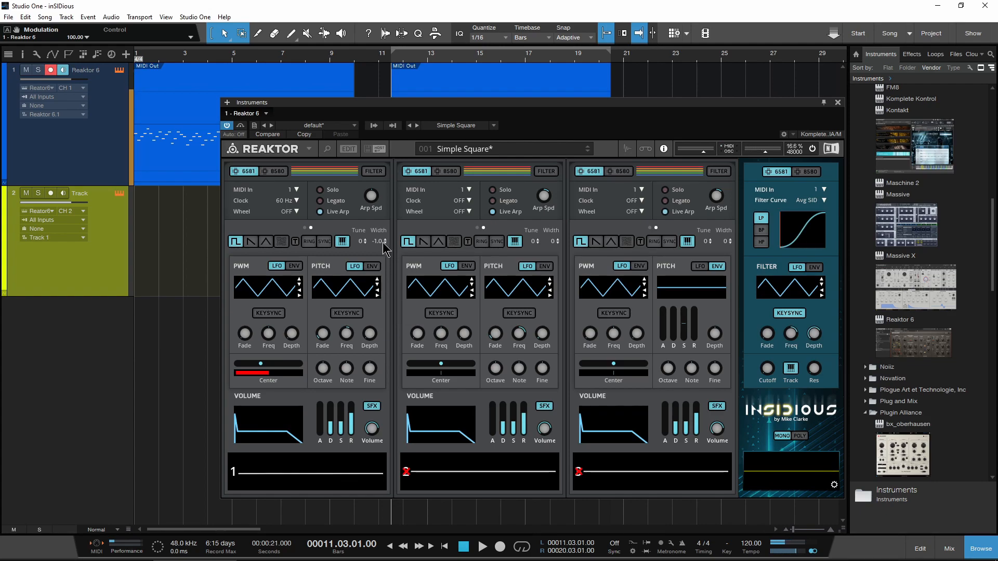
pyautogui.moveTo(386, 250); pyautogui.dragTo(389, 144)
pyautogui.moveTo(376, 242); pyautogui.dragTo(378, 281)
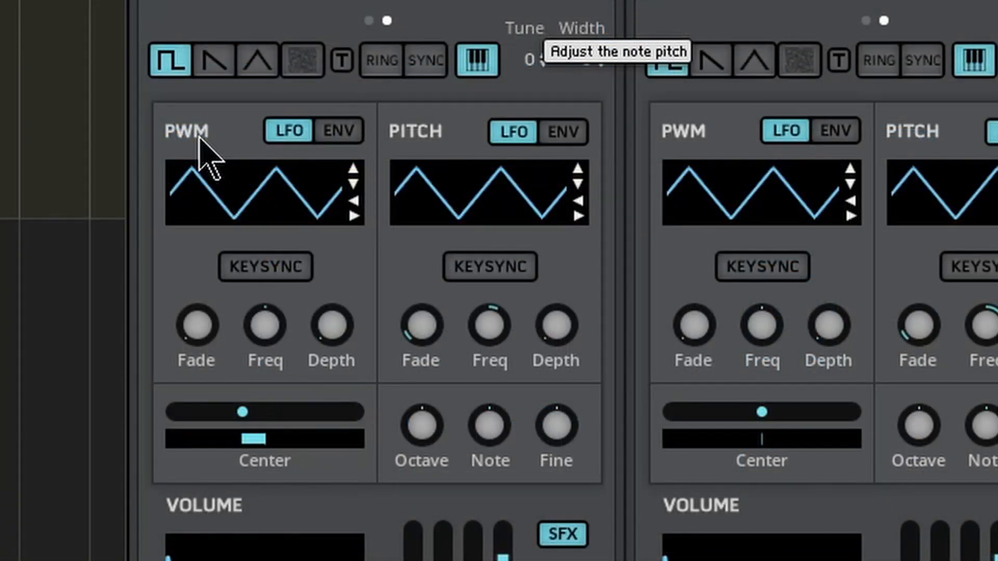
# Step: Compare voice 1's PWM envelope and LFO, raise the LFO depth to 0.67 and frequency to 2.88, and shift the pulse-width center
pyautogui.click(316, 132)
pyautogui.click(314, 133)
pyautogui.click(293, 134)
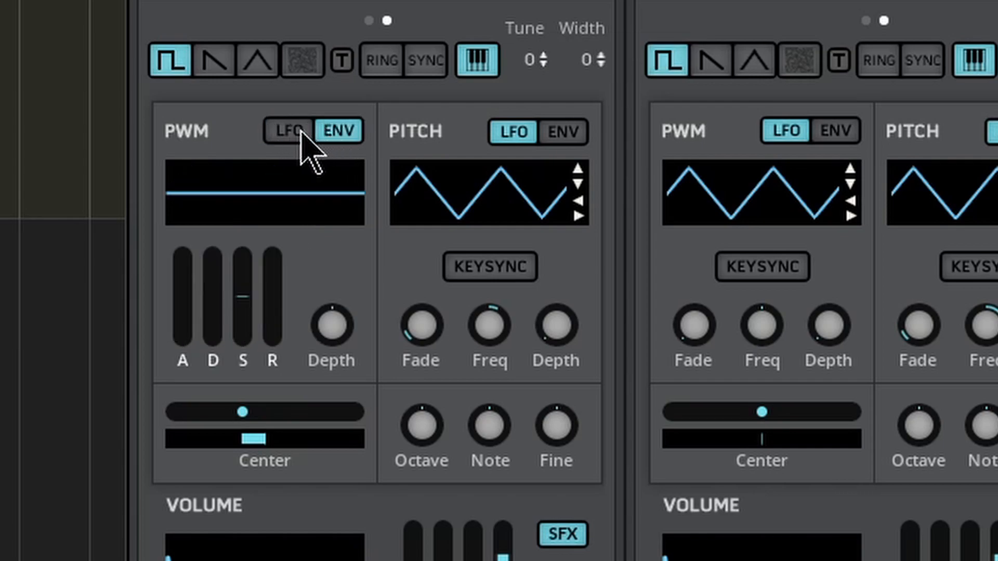
pyautogui.click(288, 131)
pyautogui.moveTo(312, 338); pyautogui.dragTo(331, 121)
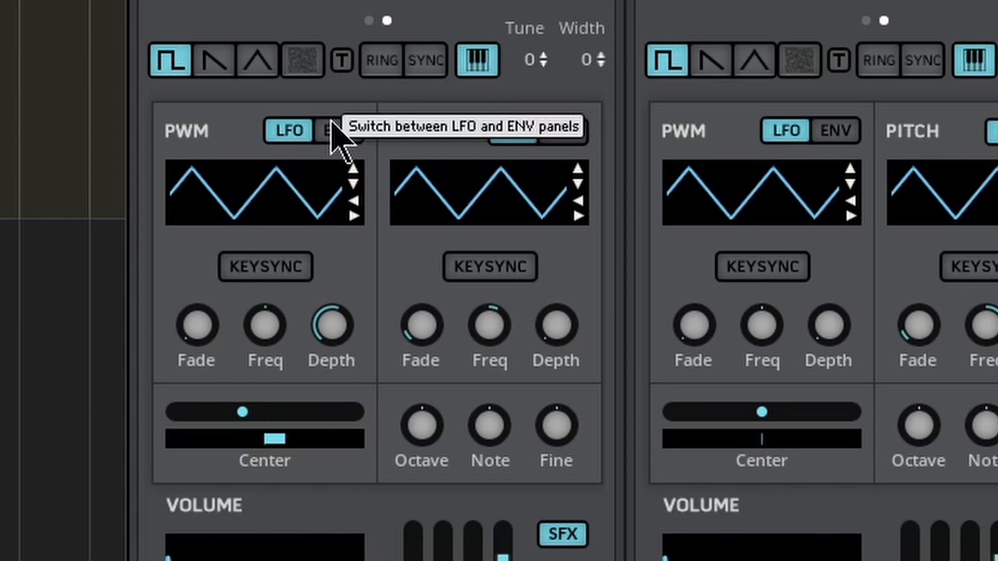
pyautogui.moveTo(341, 331); pyautogui.dragTo(328, 290)
pyautogui.moveTo(263, 320); pyautogui.dragTo(261, 279)
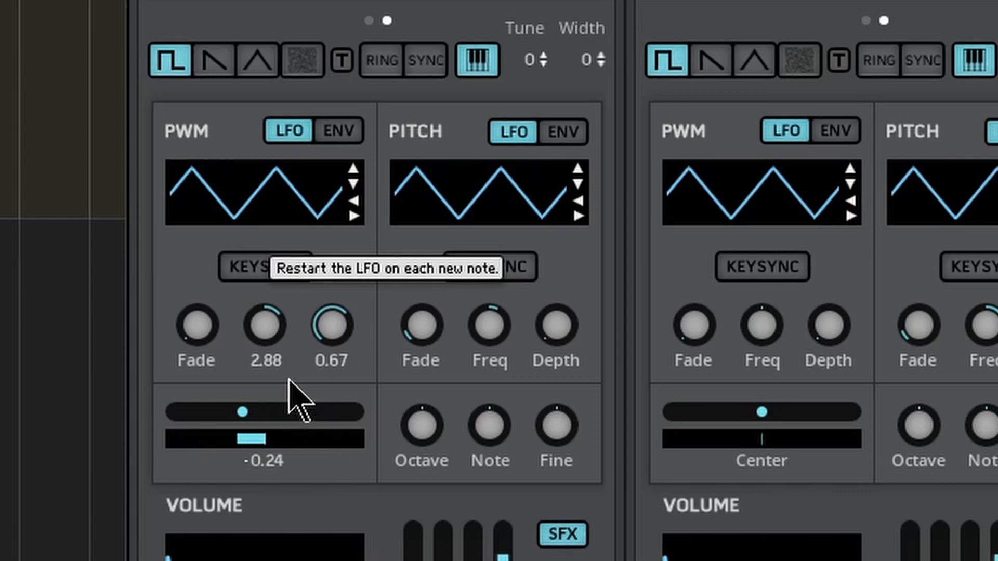
pyautogui.moveTo(240, 412)
pyautogui.mouseDown()
pyautogui.moveTo(353, 419)
pyautogui.moveTo(245, 412)
pyautogui.mouseUp()
# Step: Try a long and a shorter fade time on voice 1's PWM LFO, and switch its keysync on and off
pyautogui.moveTo(192, 329); pyautogui.dragTo(169, 99)
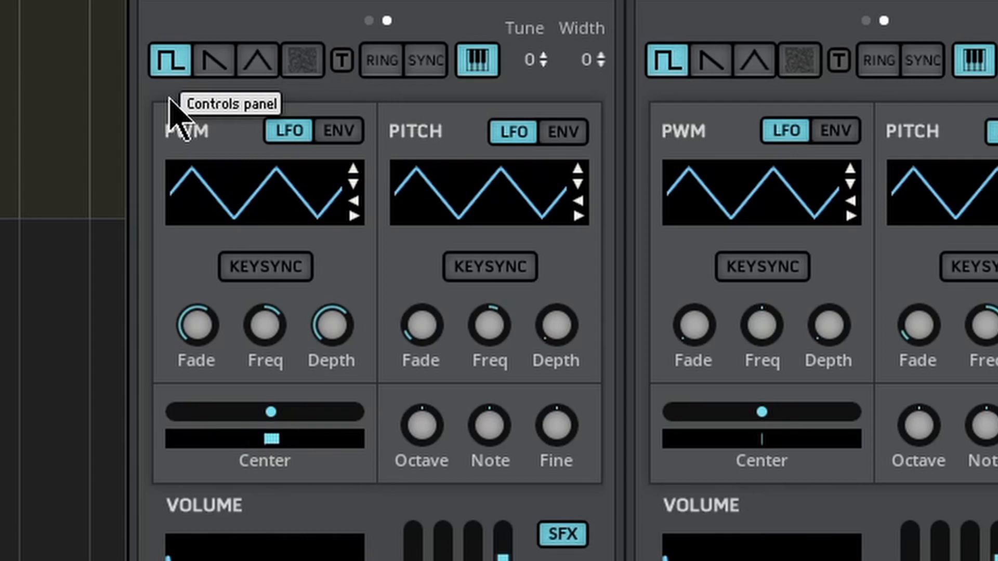
pyautogui.moveTo(204, 335)
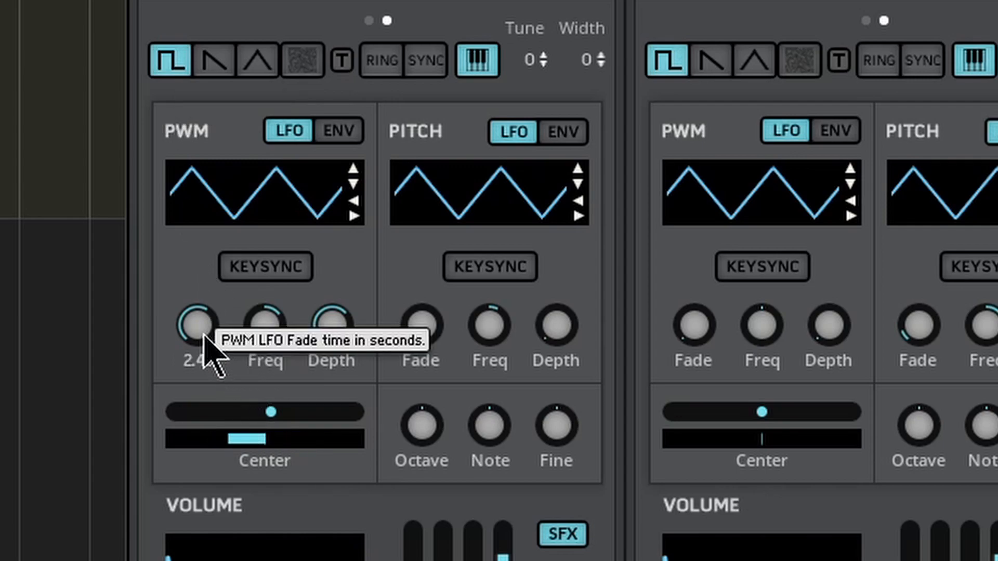
pyautogui.moveTo(204, 336); pyautogui.dragTo(209, 496)
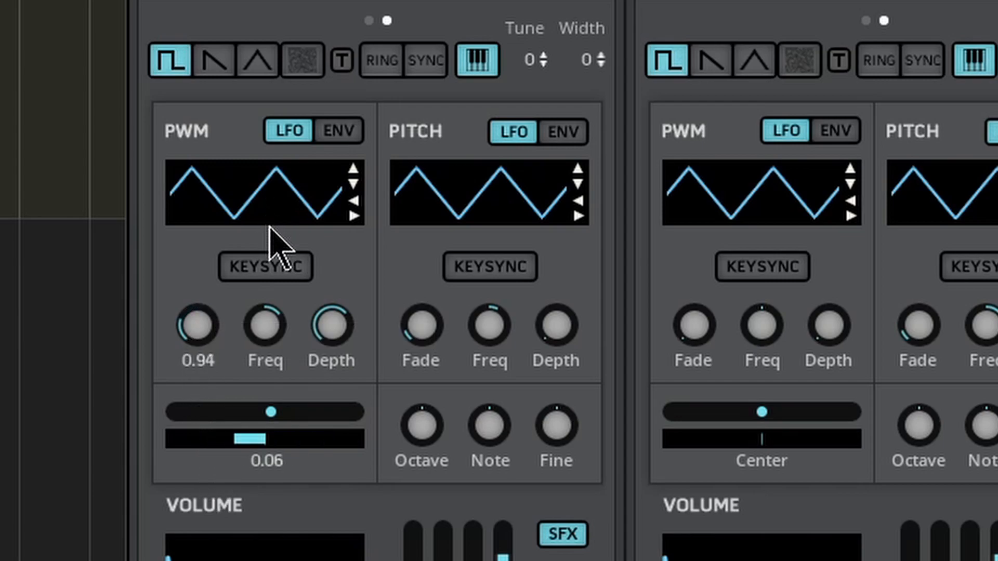
pyautogui.click(255, 269)
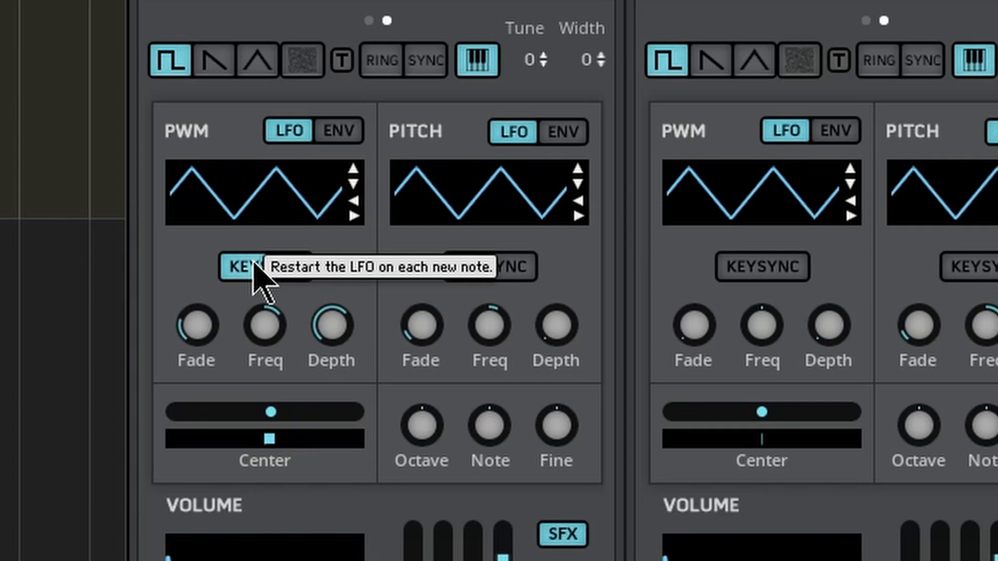
pyautogui.click(254, 269)
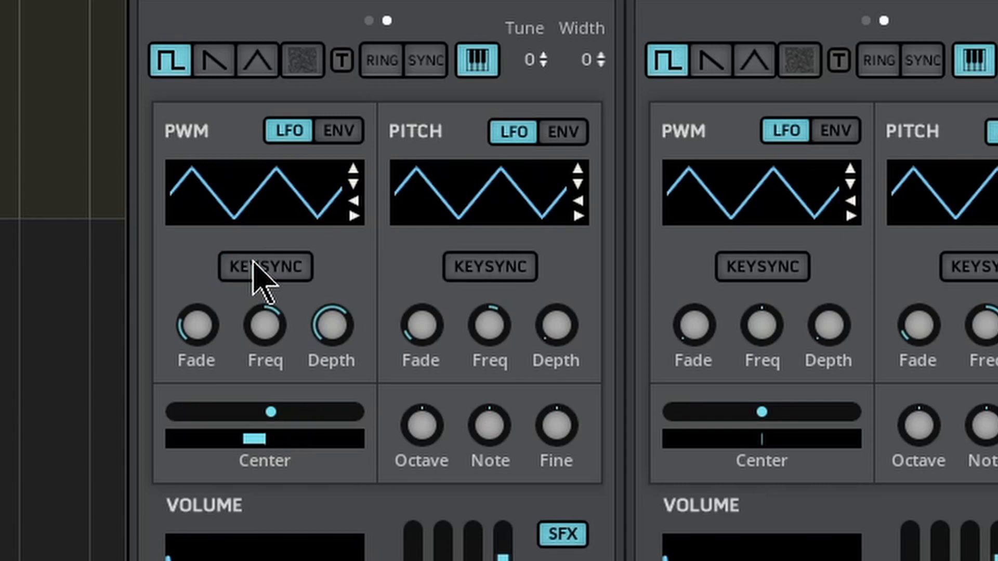
# Step: Cycle voice 1's PWM LFO through its waveforms to the square wave, and reduce its fade to about 0.16
pyautogui.click(353, 169)
pyautogui.click(353, 169)
pyautogui.click(353, 169)
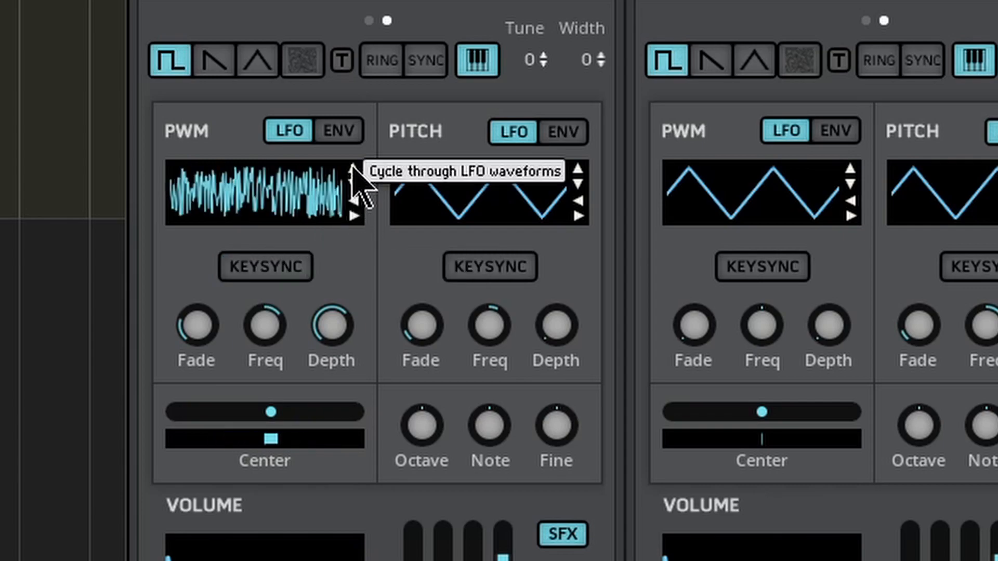
pyautogui.click(352, 168)
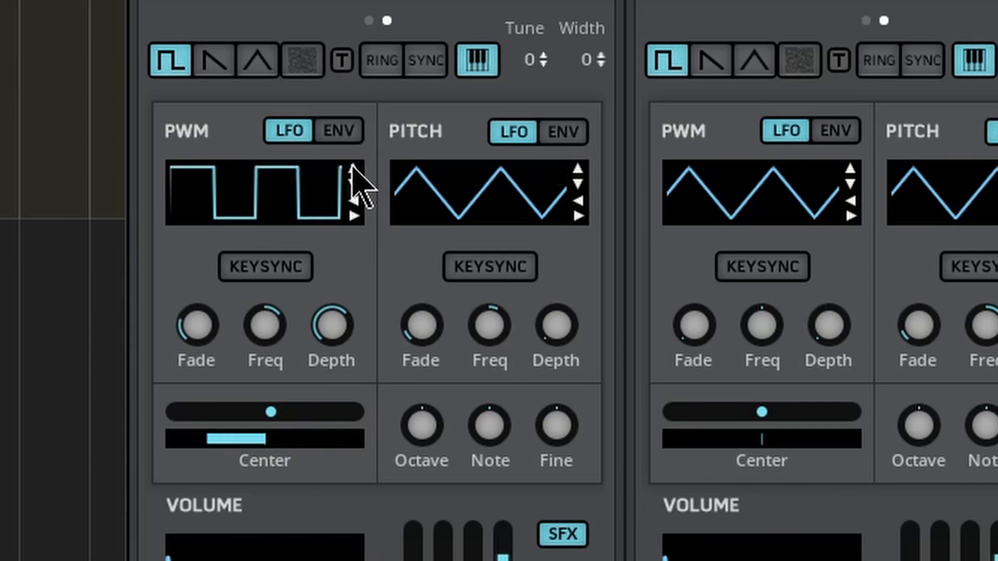
pyautogui.click(354, 215)
pyautogui.click(353, 215)
pyautogui.moveTo(193, 328); pyautogui.dragTo(186, 403)
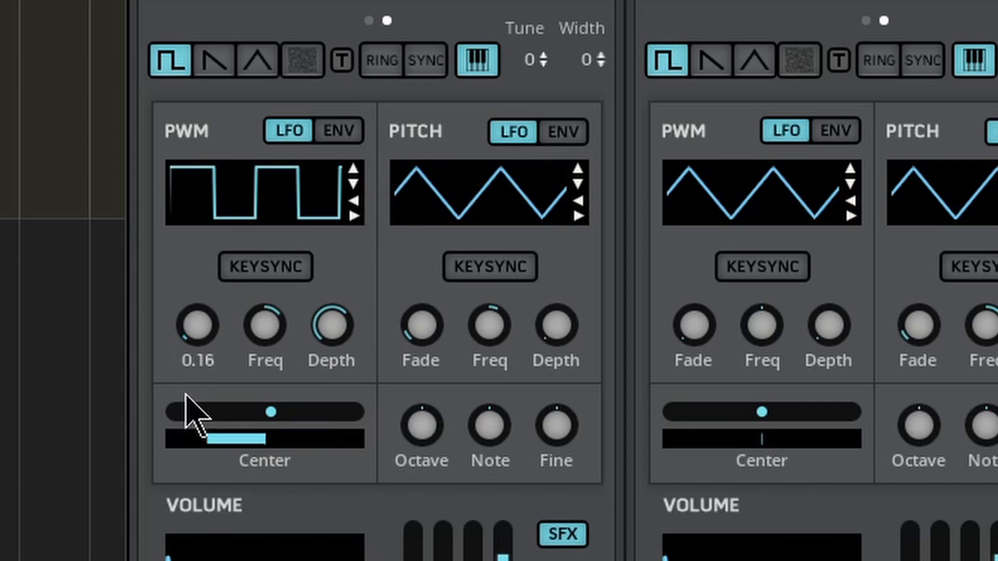
# Step: Shape voice 1's PWM envelope by raising its attack, decay, sustain and release, with sustain at about 0.41
pyautogui.click(337, 135)
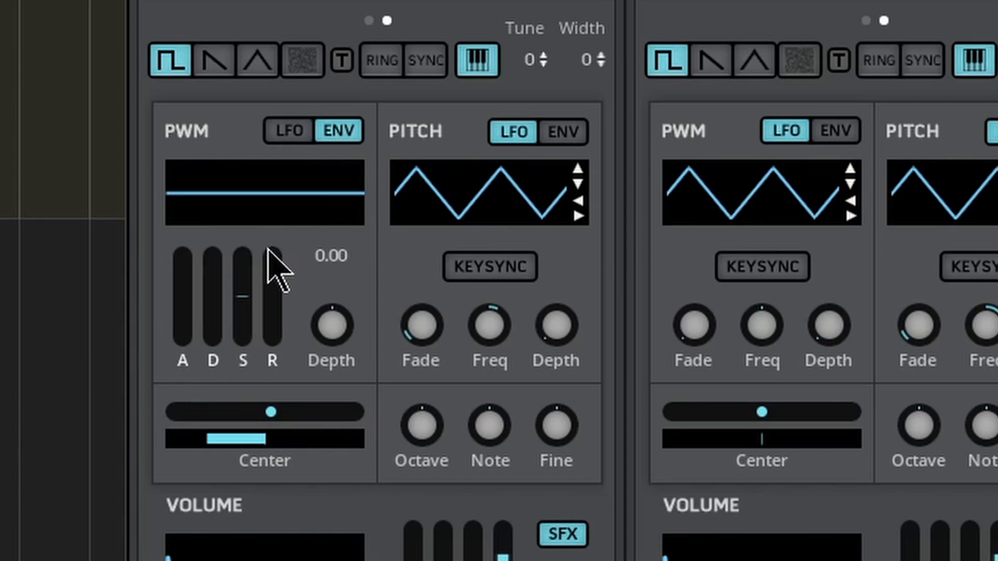
pyautogui.moveTo(182, 333)
pyautogui.mouseDown()
pyautogui.moveTo(211, 161)
pyautogui.moveTo(211, 286)
pyautogui.moveTo(259, 260)
pyautogui.mouseUp()
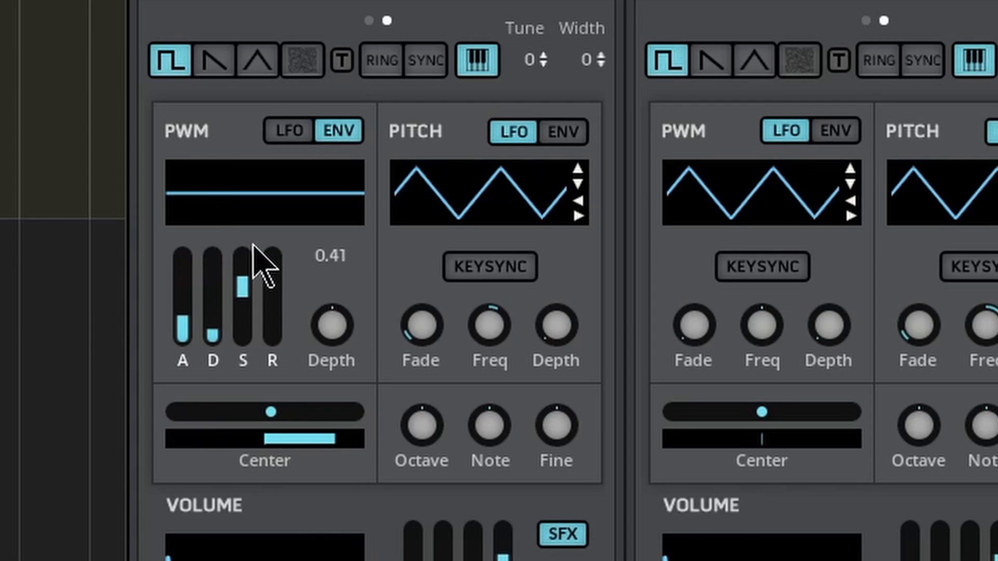
pyautogui.moveTo(269, 339); pyautogui.dragTo(339, 261)
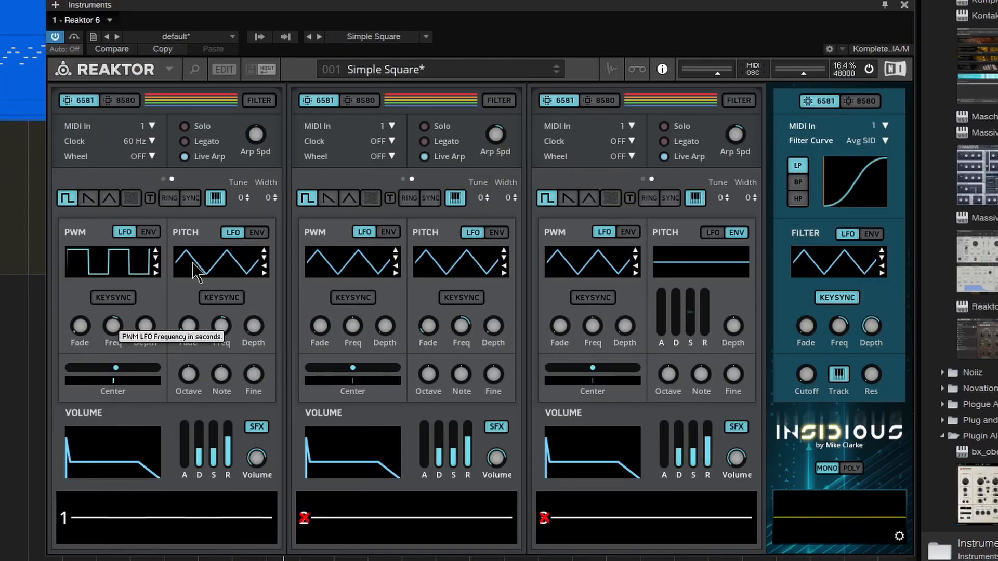
# Step: Set voice 1's pitch LFO to sawtooth with depth 11.20, adjust its frequency and fade, and try the pitch envelope's attack
pyautogui.click(264, 250)
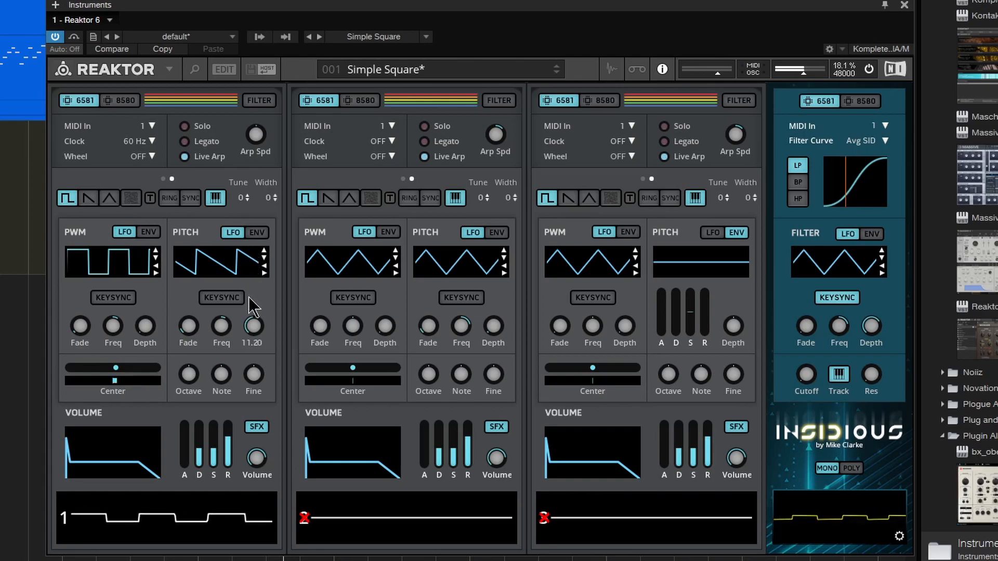
pyautogui.moveTo(221, 326); pyautogui.dragTo(215, 365)
pyautogui.moveTo(188, 326); pyautogui.dragTo(194, 239)
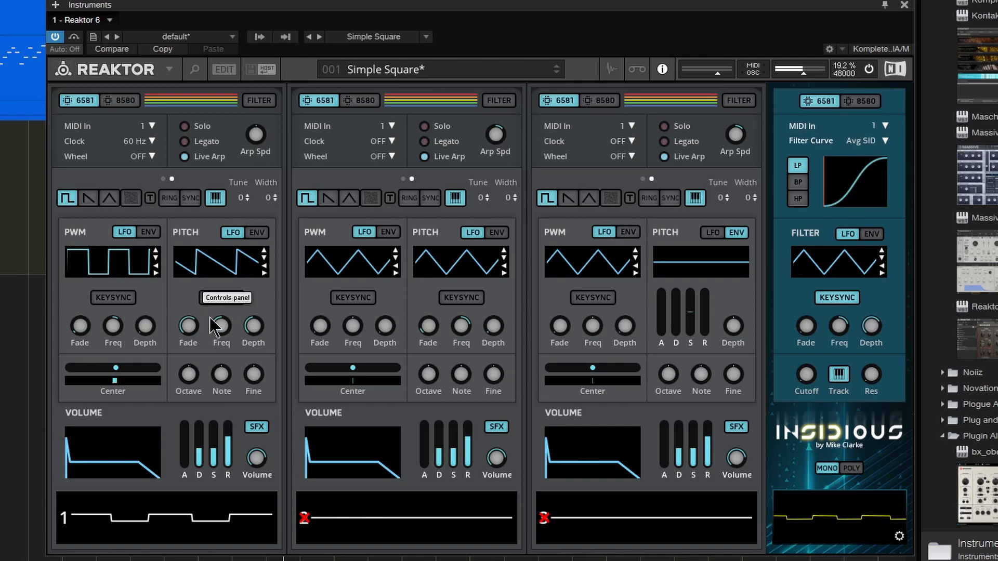
pyautogui.click(265, 233)
pyautogui.moveTo(182, 318); pyautogui.dragTo(189, 260)
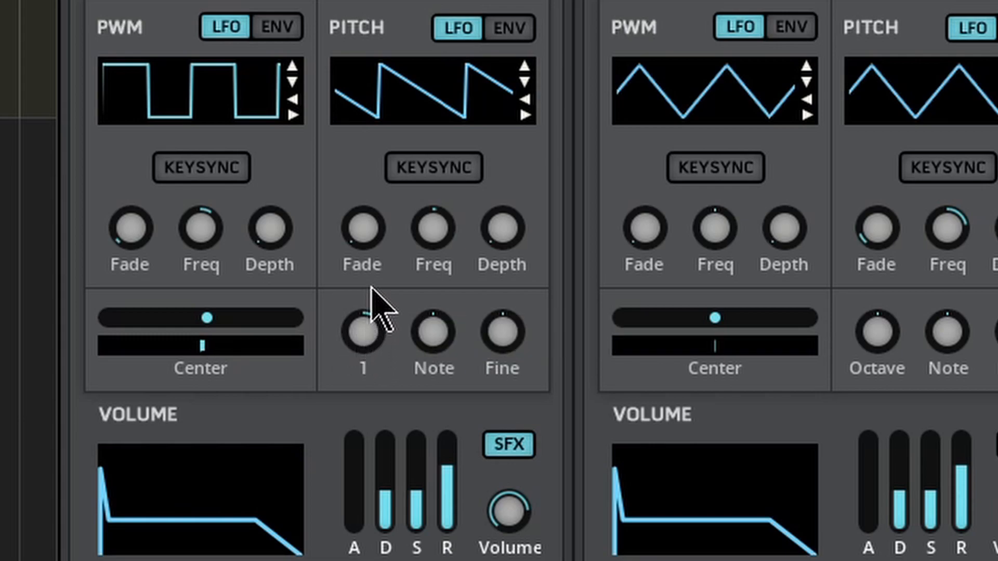
# Step: Try voice 1's pitch octave at 1 and note at 13, reset both to zero, and try the fine tuning
pyautogui.moveTo(363, 334); pyautogui.dragTo(364, 286)
pyautogui.moveTo(362, 321); pyautogui.dragTo(352, 392)
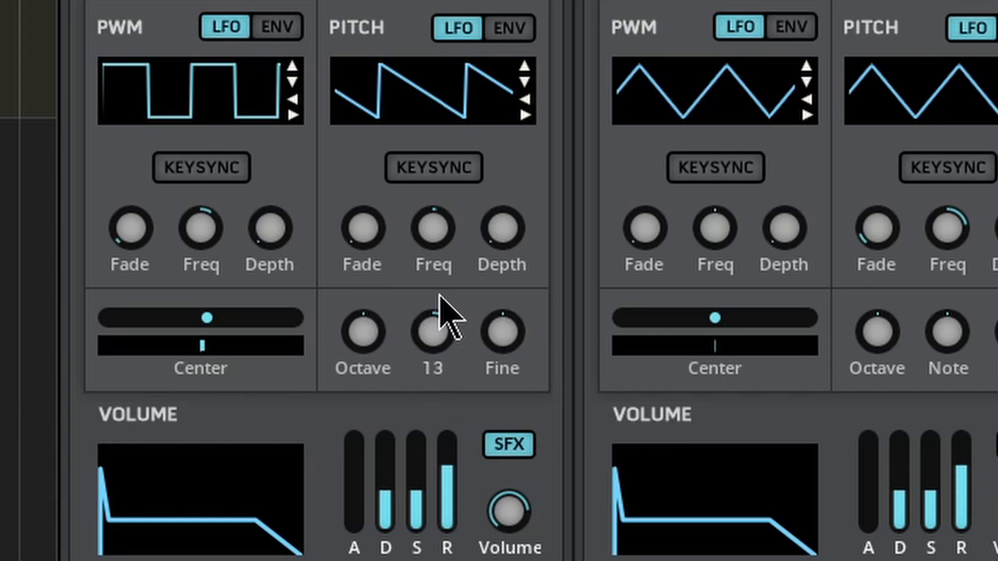
pyautogui.moveTo(446, 334); pyautogui.dragTo(458, 411)
pyautogui.moveTo(452, 348)
pyautogui.mouseDown()
pyautogui.moveTo(452, 274)
pyautogui.moveTo(448, 339)
pyautogui.mouseUp()
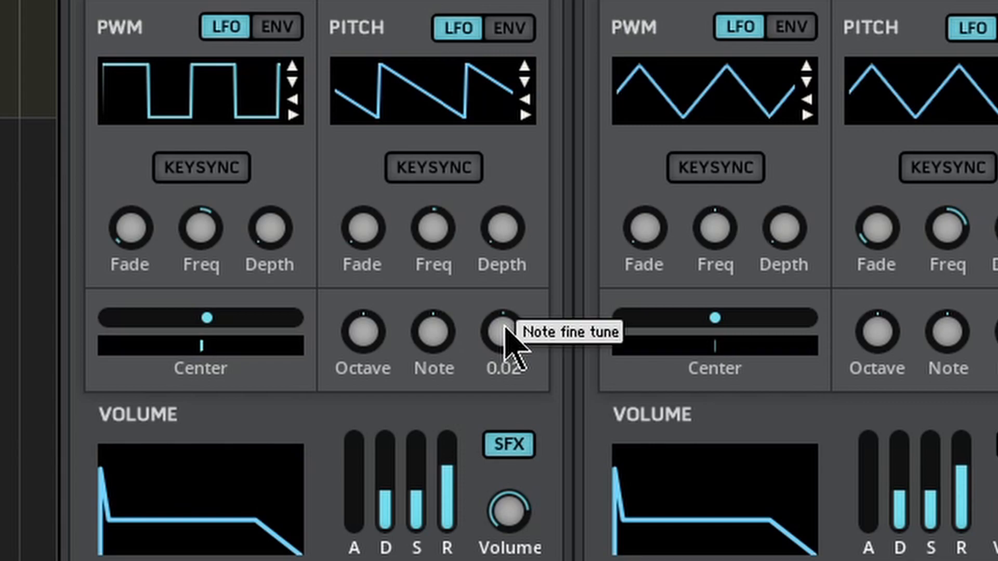
pyautogui.moveTo(505, 326); pyautogui.dragTo(337, 314)
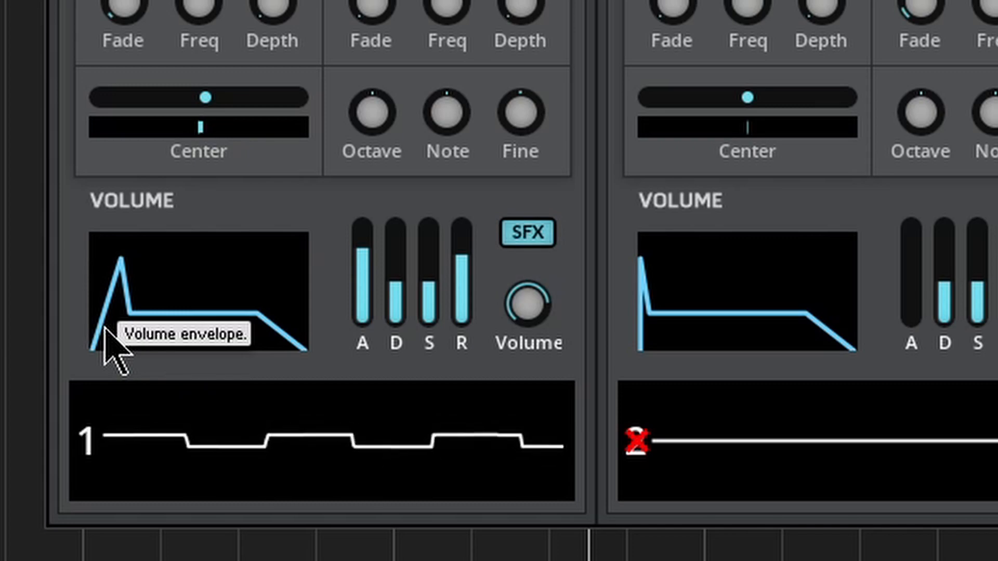
# Step: Adjust voice 1's volume envelope, bringing the decay to 3 and the sustain level to 2
pyautogui.moveTo(398, 291)
pyautogui.mouseDown()
pyautogui.moveTo(397, 211)
pyautogui.moveTo(375, 283)
pyautogui.moveTo(397, 250)
pyautogui.moveTo(402, 263)
pyautogui.mouseUp()
pyautogui.moveTo(432, 294)
pyautogui.mouseDown()
pyautogui.moveTo(438, 213)
pyautogui.moveTo(433, 242)
pyautogui.moveTo(396, 289)
pyautogui.moveTo(397, 368)
pyautogui.mouseUp()
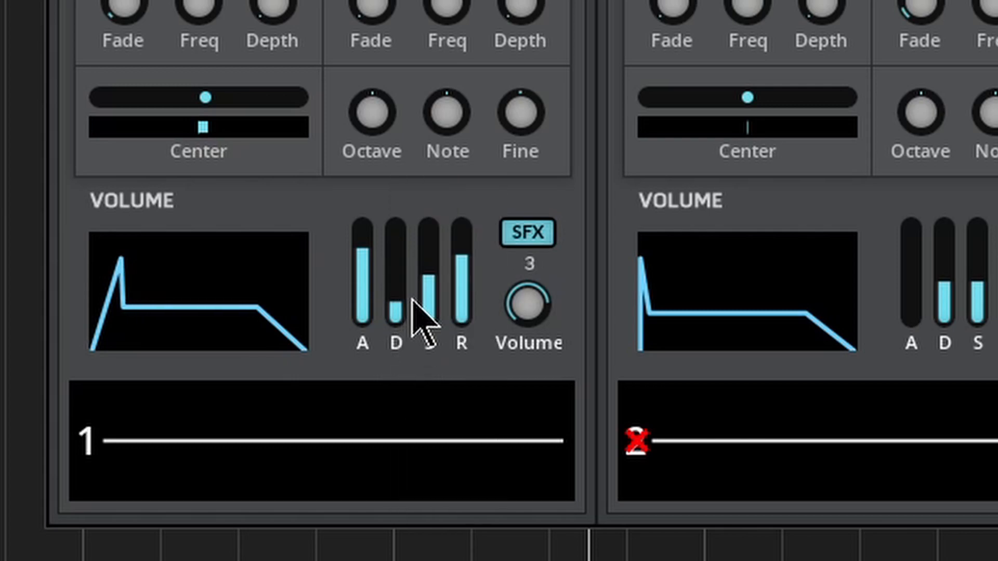
pyautogui.moveTo(431, 284); pyautogui.dragTo(430, 349)
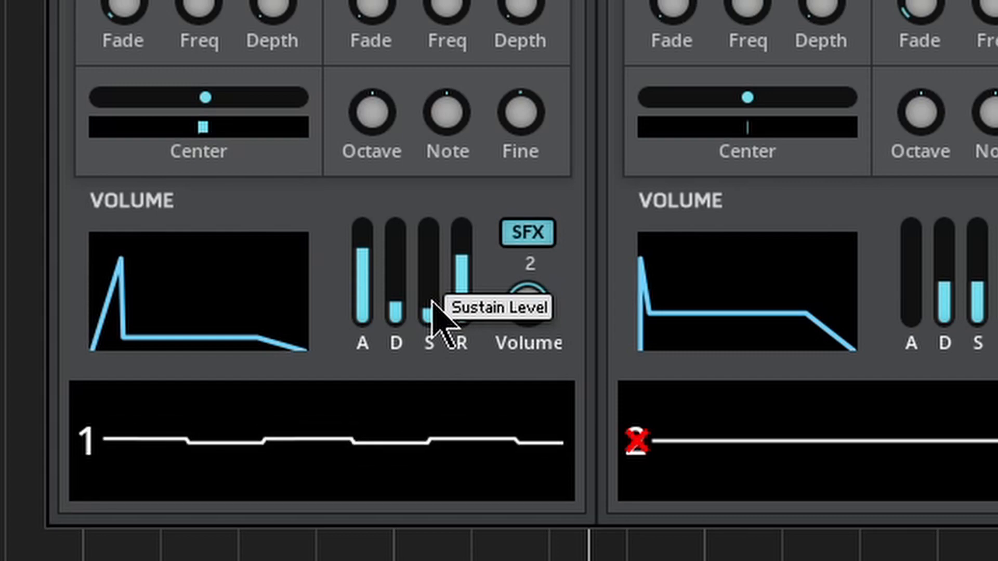
# Step: Try voice 1's volume envelope with zero attack and sustain at 12, and raise its decay and attack
pyautogui.moveTo(363, 290); pyautogui.dragTo(374, 461)
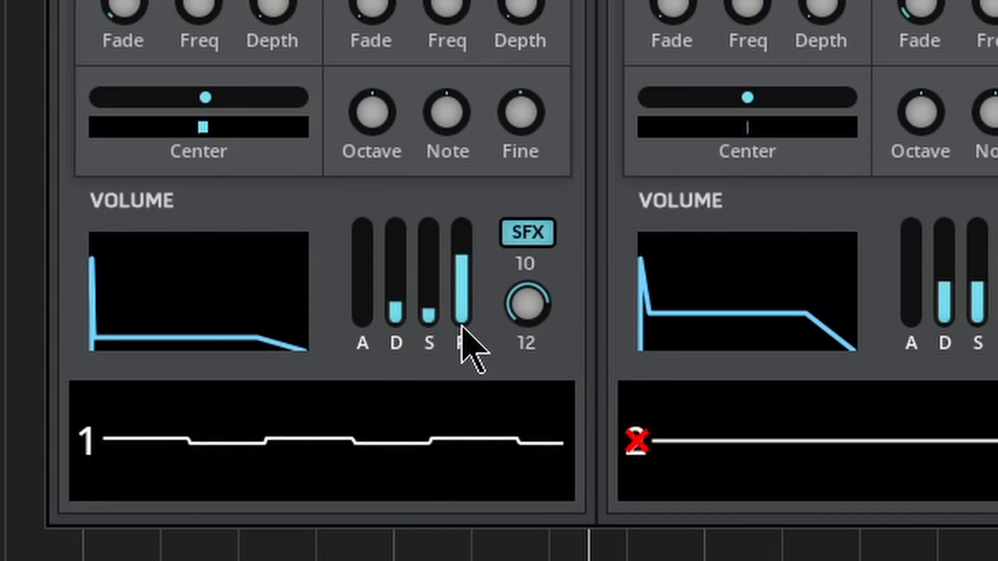
pyautogui.moveTo(430, 316); pyautogui.dragTo(432, 216)
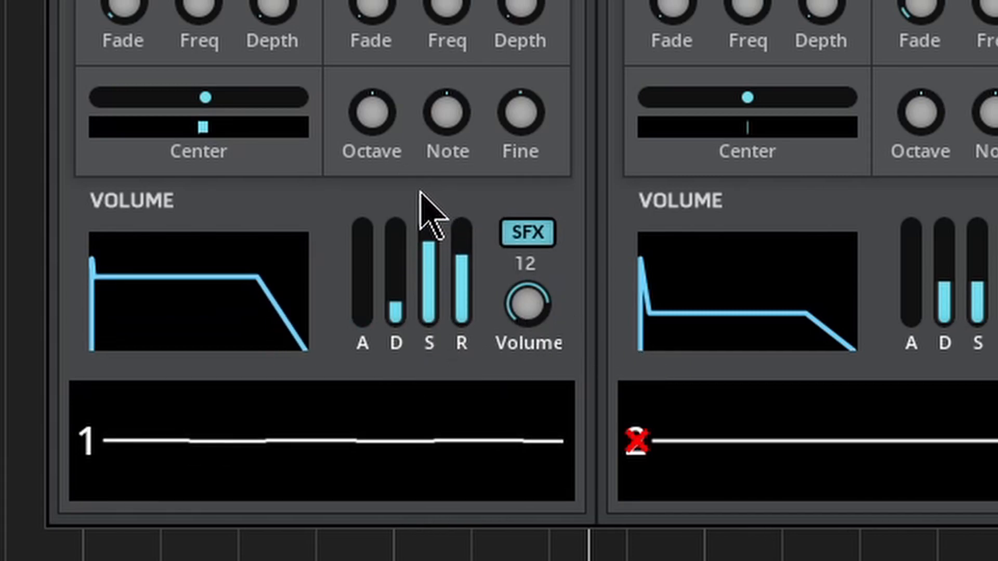
pyautogui.moveTo(393, 306)
pyautogui.mouseDown()
pyautogui.moveTo(401, 207)
pyautogui.moveTo(394, 232)
pyautogui.mouseUp()
pyautogui.moveTo(360, 296); pyautogui.dragTo(368, 201)
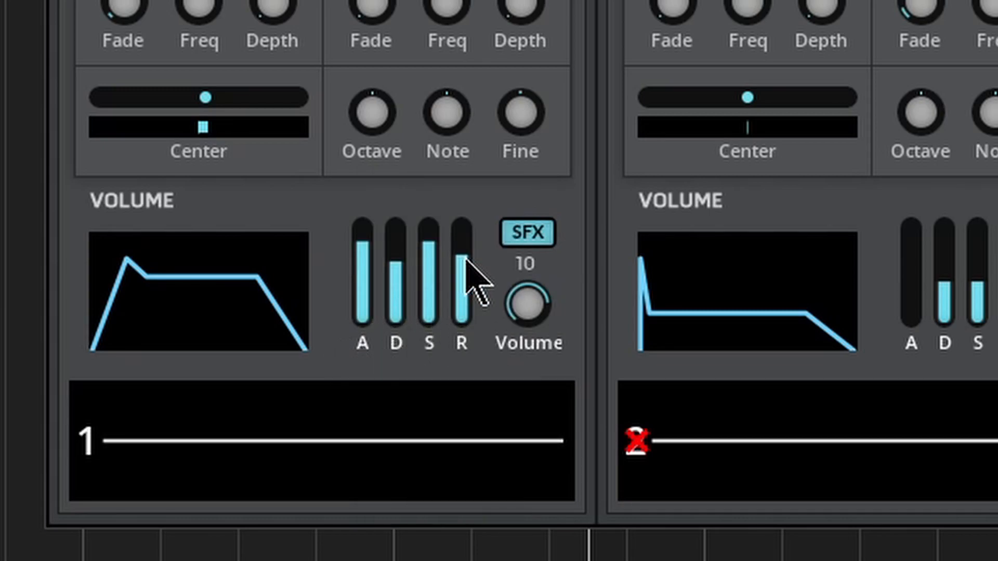
# Step: Compare voice 1's volume release at 1, 0 and 10, with the attack at zero, and try the volume level
pyautogui.moveTo(466, 260); pyautogui.dragTo(437, 424)
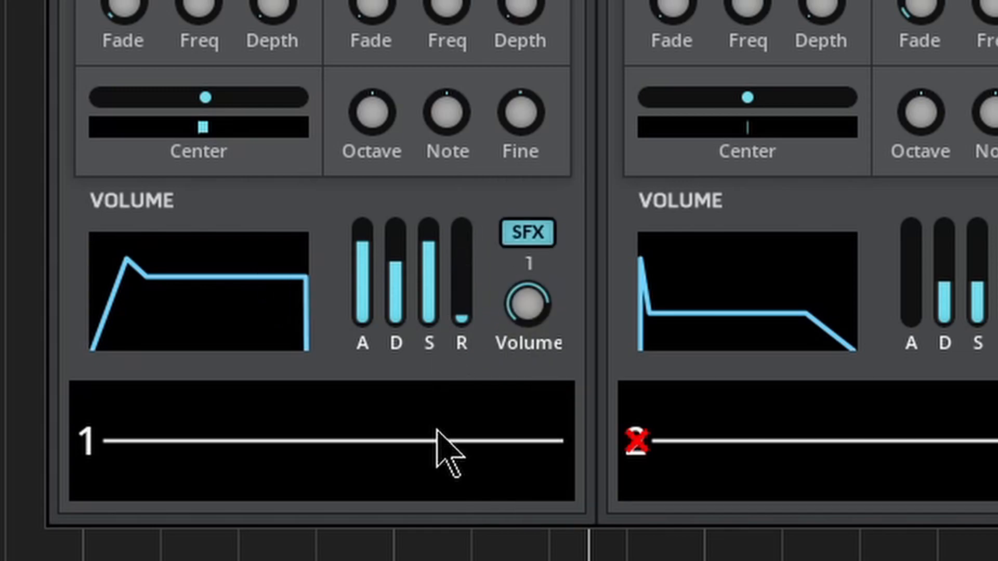
pyautogui.moveTo(461, 302); pyautogui.dragTo(443, 452)
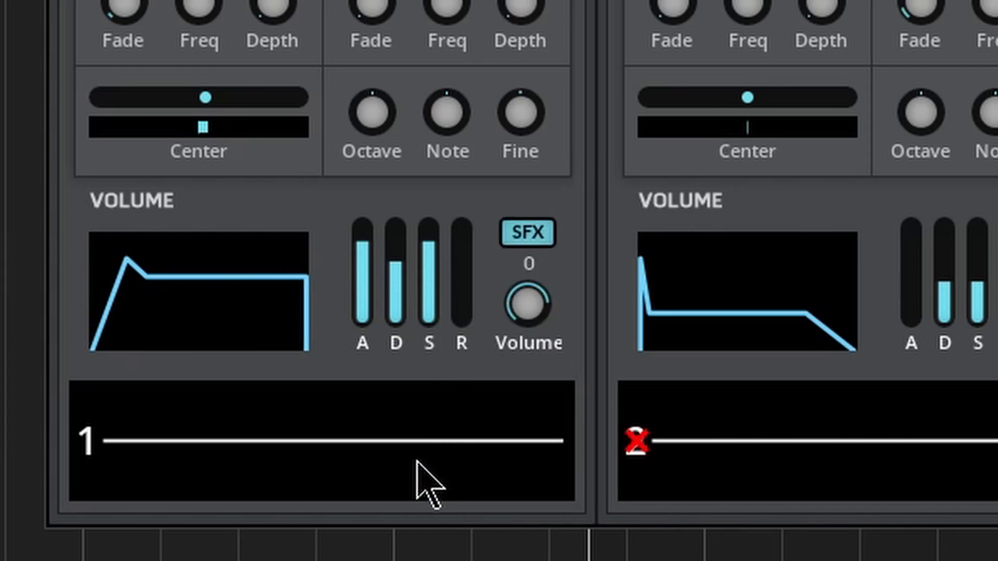
pyautogui.moveTo(367, 330); pyautogui.dragTo(350, 458)
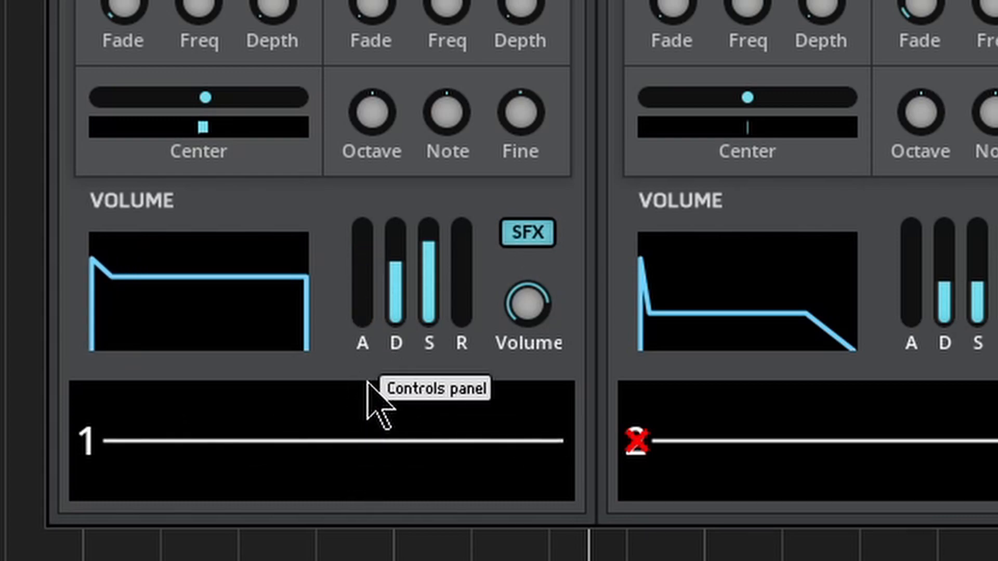
pyautogui.moveTo(470, 330); pyautogui.dragTo(468, 179)
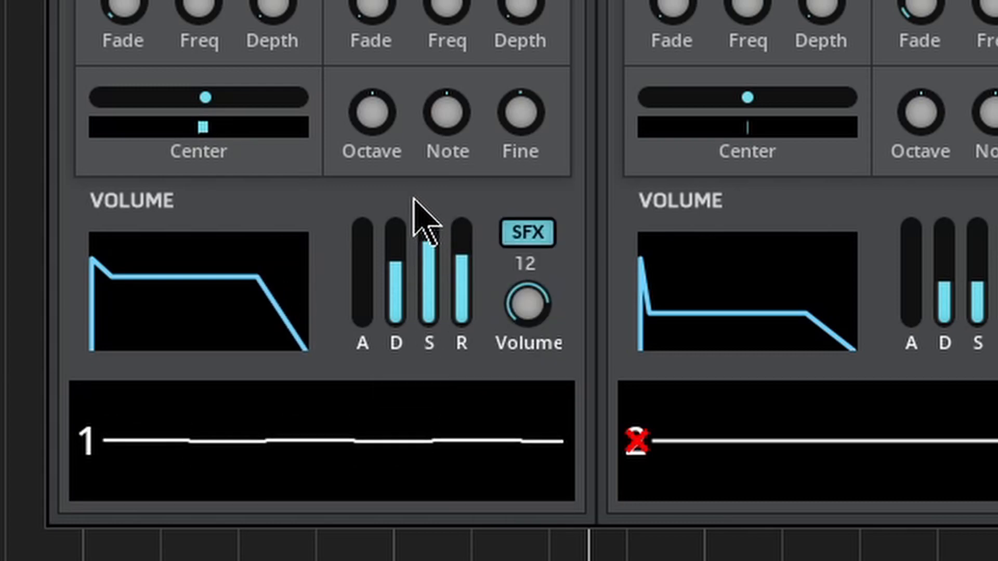
pyautogui.moveTo(539, 304)
pyautogui.moveTo(532, 301); pyautogui.dragTo(539, 323)
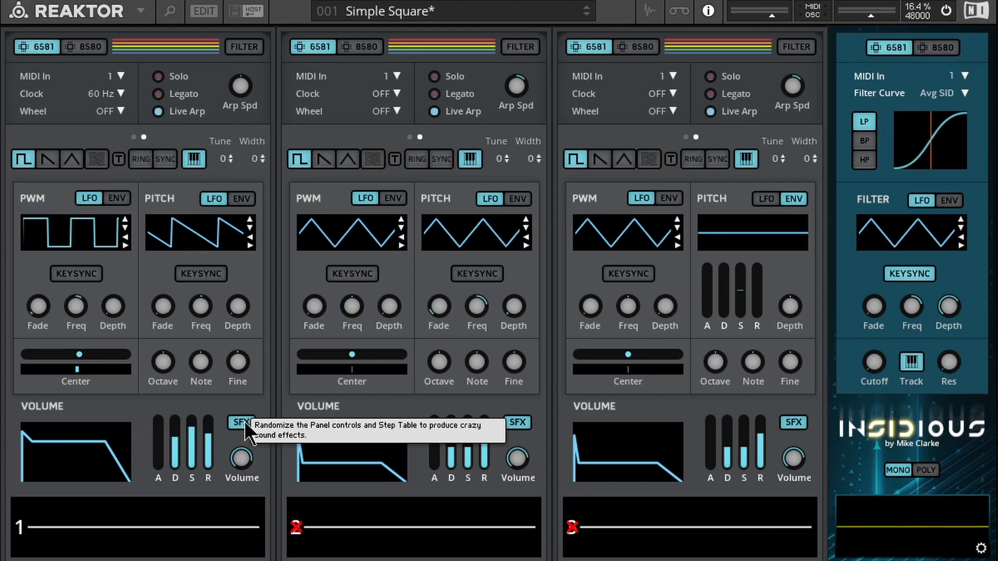
# Step: Randomize voice 1's panel controls and step table repeatedly with the SFX function
pyautogui.click(244, 421)
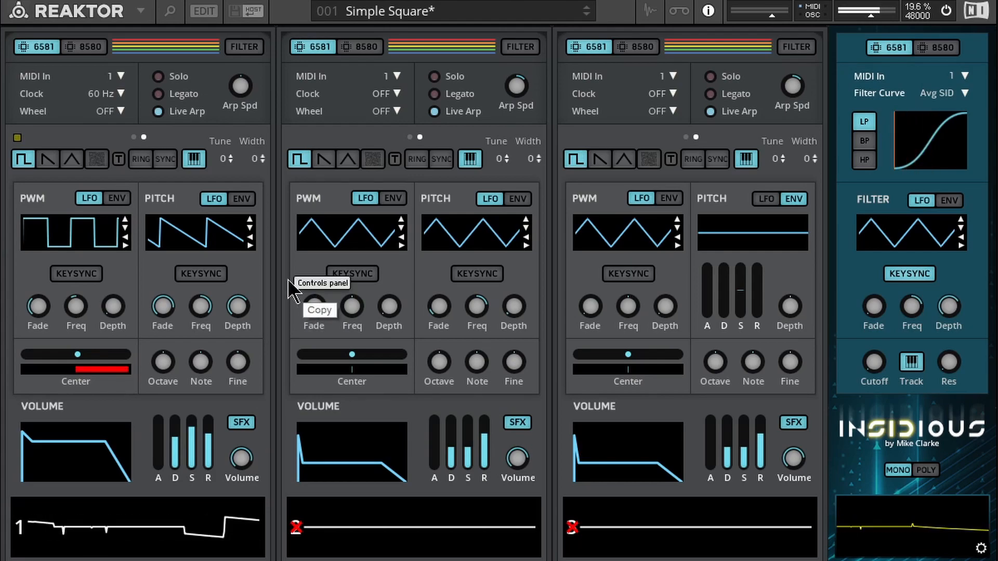
pyautogui.click(240, 420)
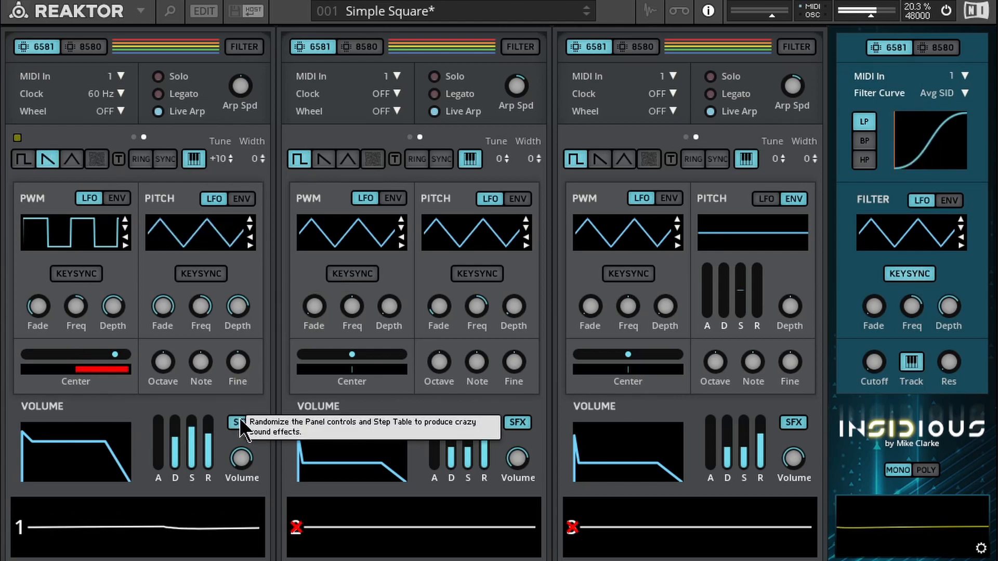
pyautogui.click(240, 421)
pyautogui.click(241, 420)
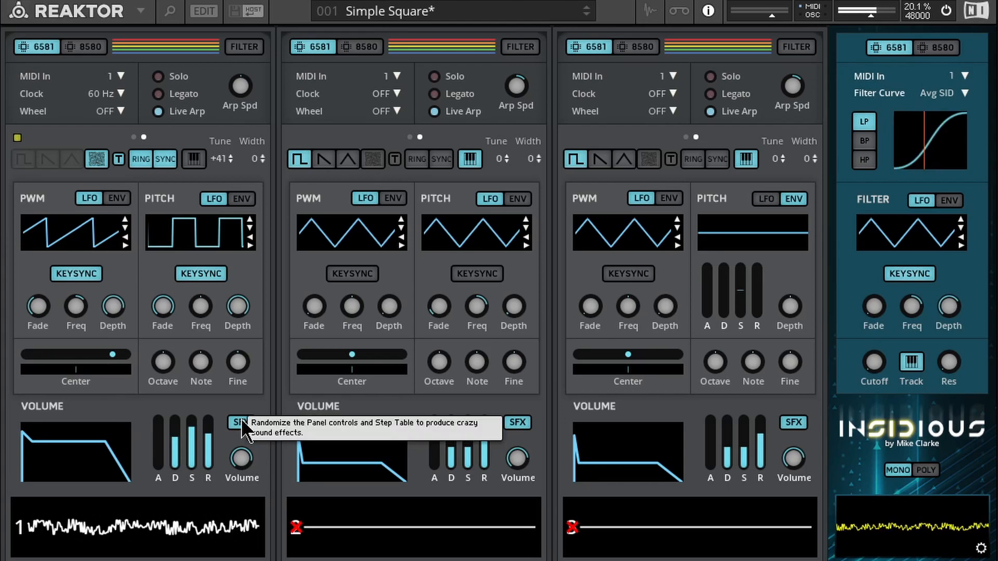
pyautogui.click(241, 420)
pyautogui.click(241, 420)
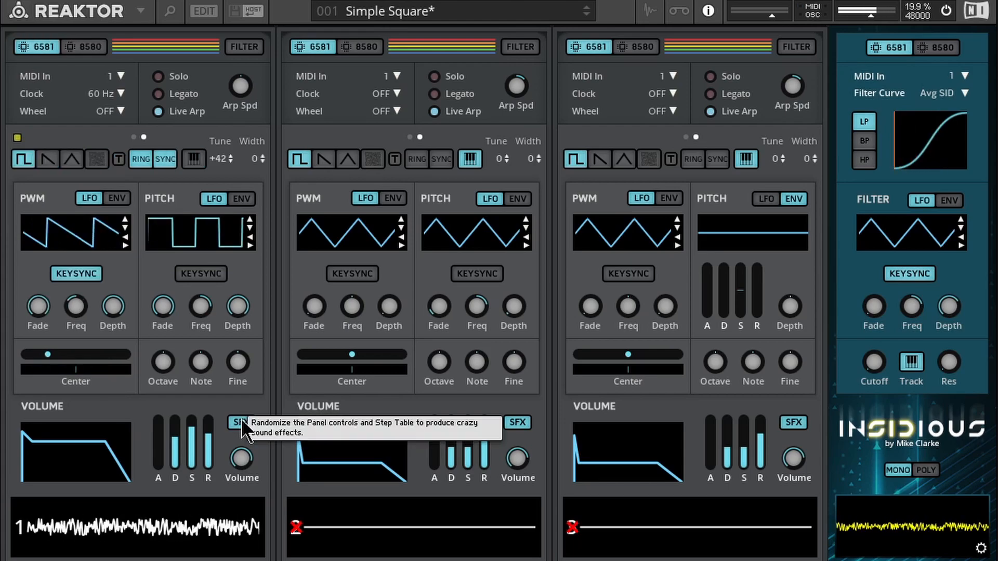
pyautogui.click(241, 420)
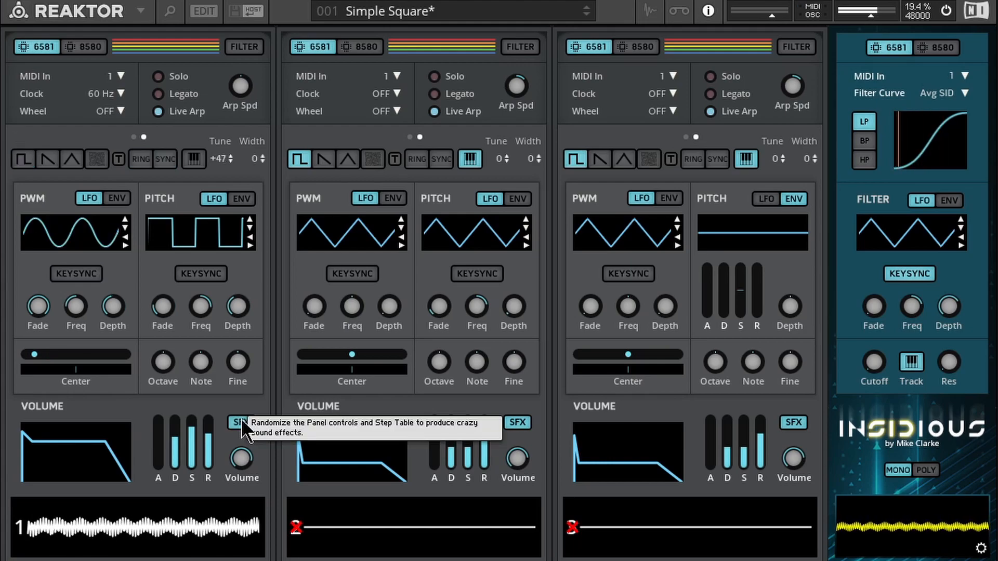
pyautogui.click(241, 420)
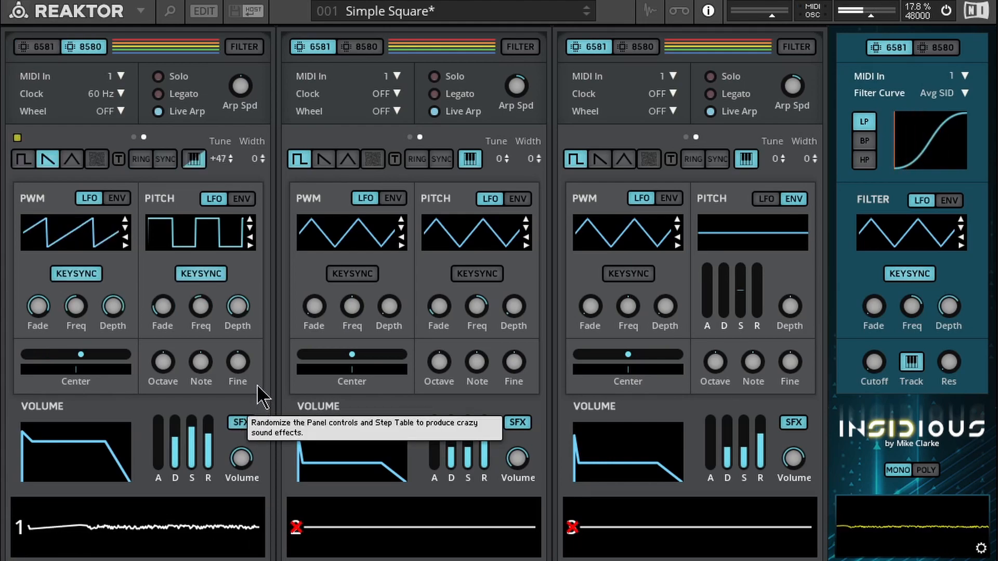
# Step: Reload the Simple Square snapshot and mute voices 2 and 3
pyautogui.click(586, 15)
pyautogui.click(585, 7)
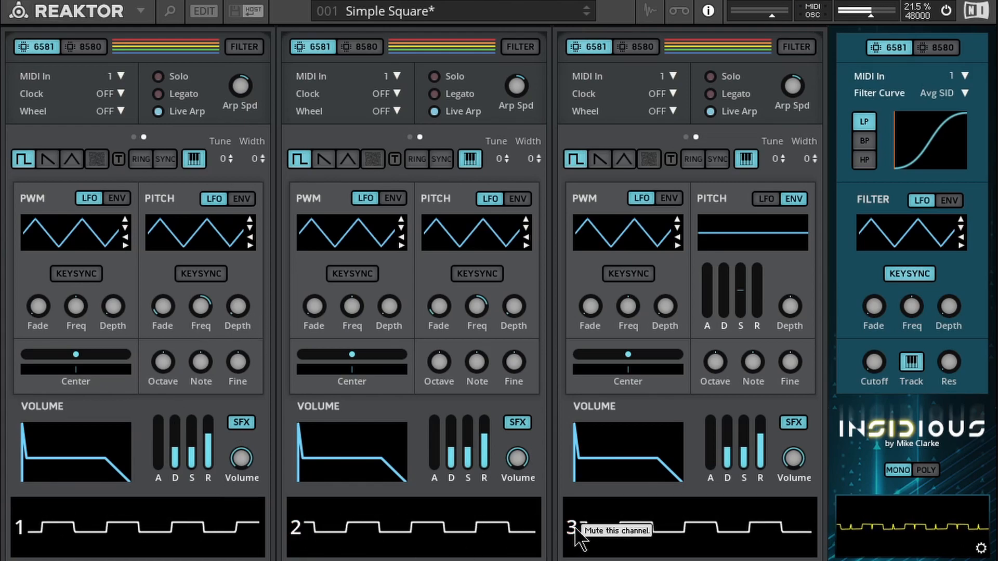
pyautogui.click(367, 534)
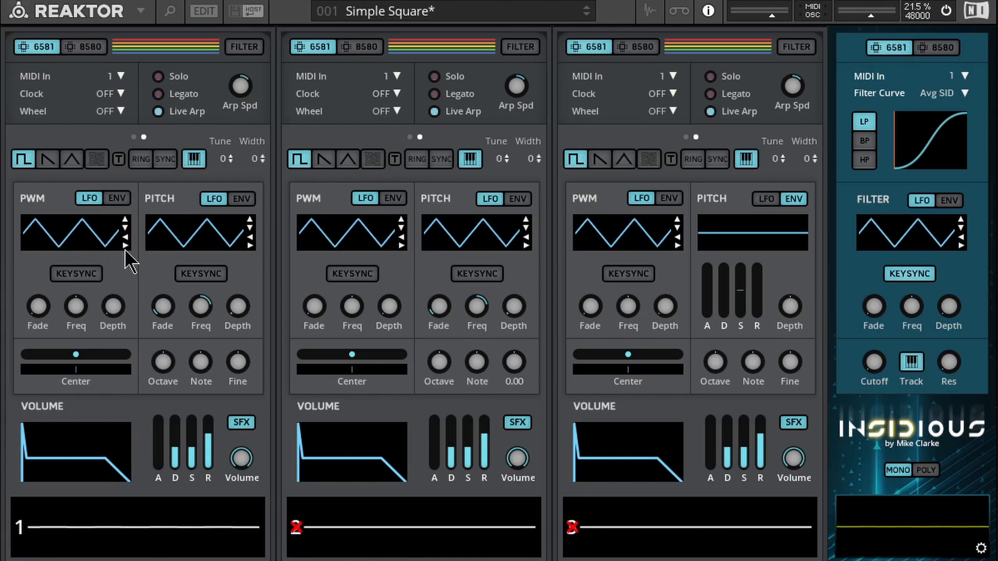
# Step: Show voice 1's step table and adjust its speed and loop points so the loop covers the first seven steps
pyautogui.click(135, 138)
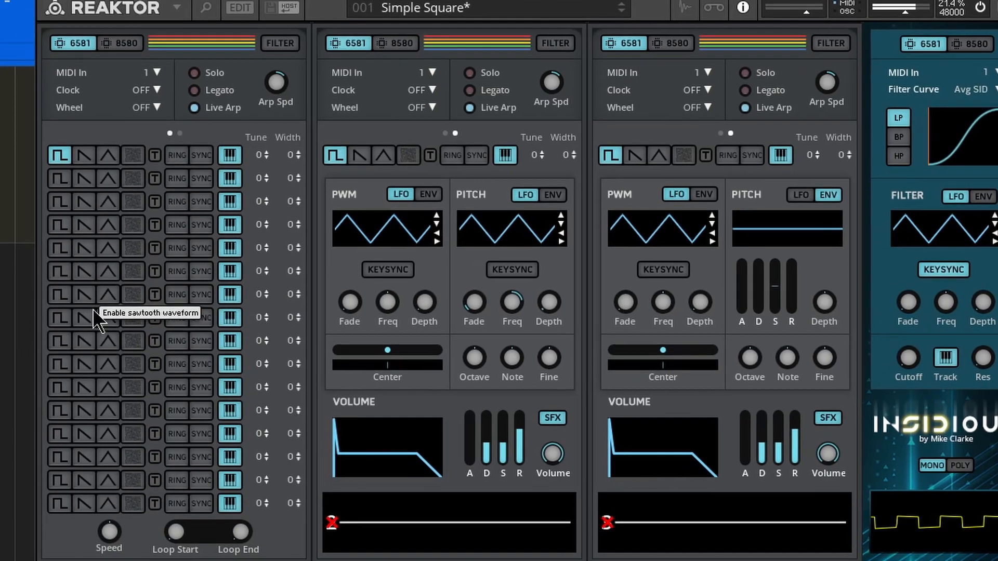
pyautogui.moveTo(109, 529); pyautogui.dragTo(114, 513)
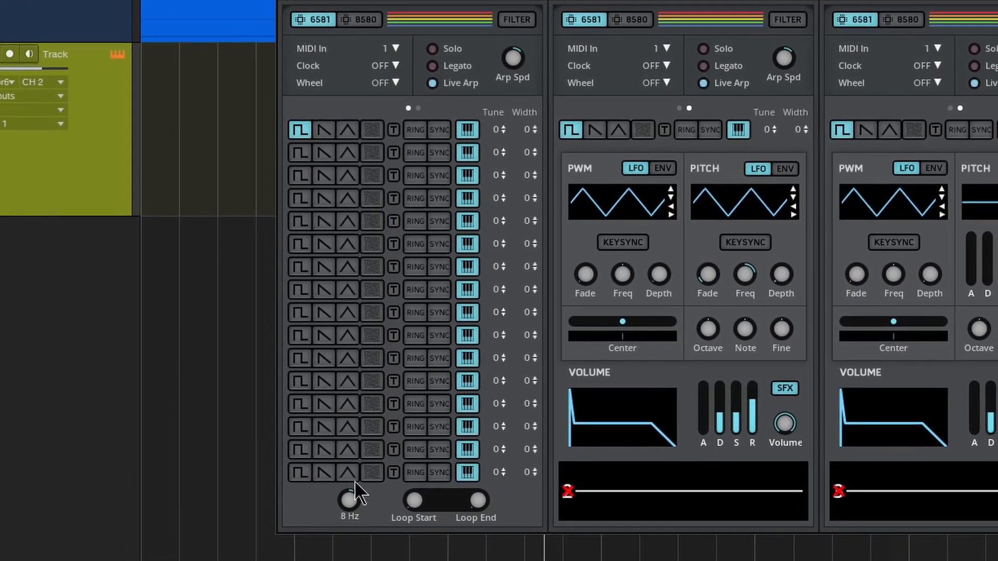
pyautogui.moveTo(355, 481); pyautogui.dragTo(353, 499)
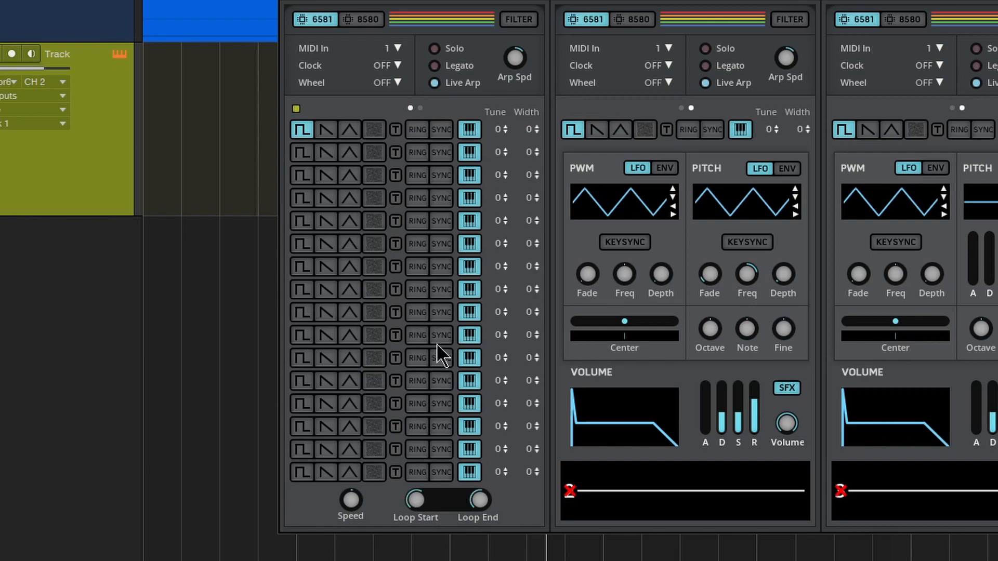
pyautogui.moveTo(436, 342); pyautogui.dragTo(417, 507)
pyautogui.moveTo(477, 498)
pyautogui.mouseDown()
pyautogui.moveTo(483, 507)
pyautogui.moveTo(482, 498)
pyautogui.mouseUp()
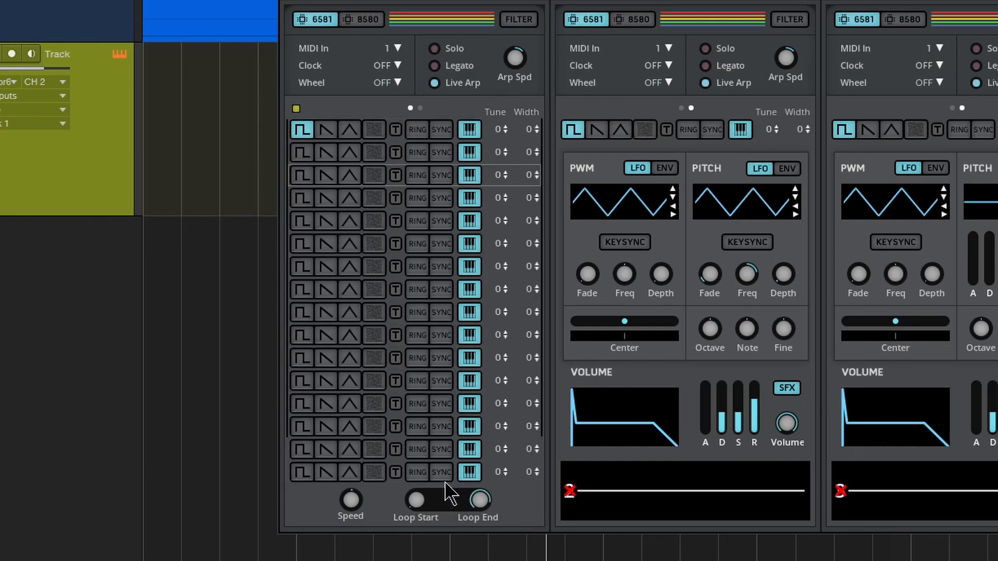
pyautogui.moveTo(482, 495); pyautogui.dragTo(482, 541)
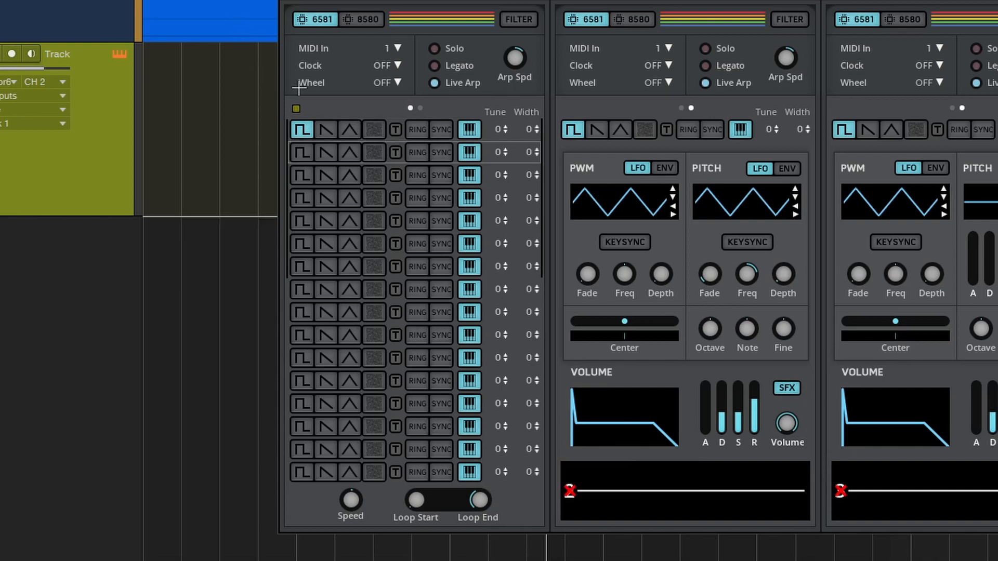
# Step: Enable sawtooth on voice 1's second step and triangle on the third, and raise the step table speed
pyautogui.click(328, 154)
pyautogui.click(343, 180)
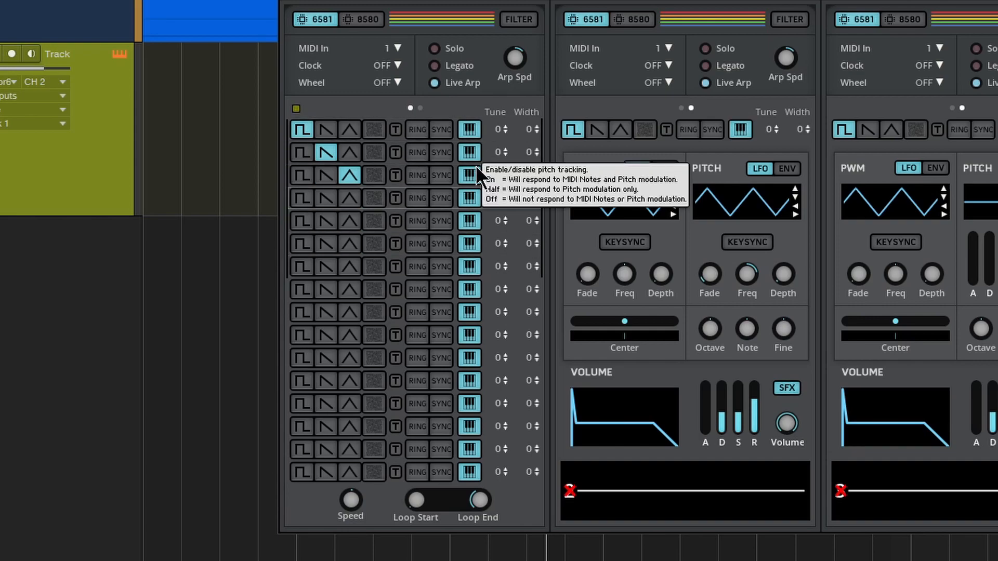
pyautogui.moveTo(357, 499)
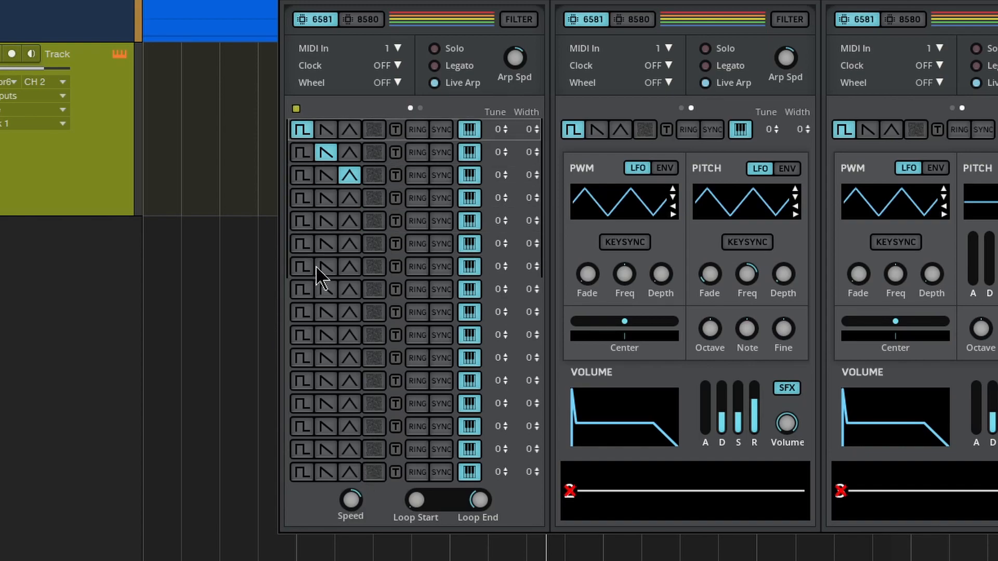
# Step: Enable the square waveform on voice 1's steps 3 to 7 and sawtooth on step 8
pyautogui.click(300, 244)
pyautogui.click(300, 267)
pyautogui.click(320, 294)
pyautogui.click(301, 218)
pyautogui.click(301, 198)
pyautogui.click(301, 175)
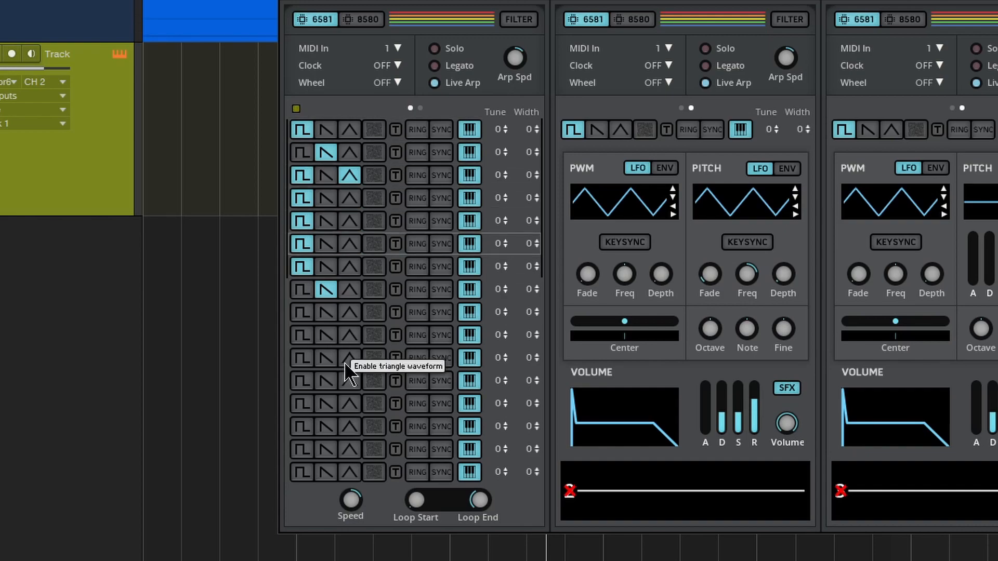
# Step: Adjust the tuning of voice 1's second, third and fifth steps
pyautogui.moveTo(503, 148); pyautogui.dragTo(509, 102)
pyautogui.moveTo(499, 175); pyautogui.dragTo(498, 183)
pyautogui.moveTo(502, 231); pyautogui.dragTo(515, 119)
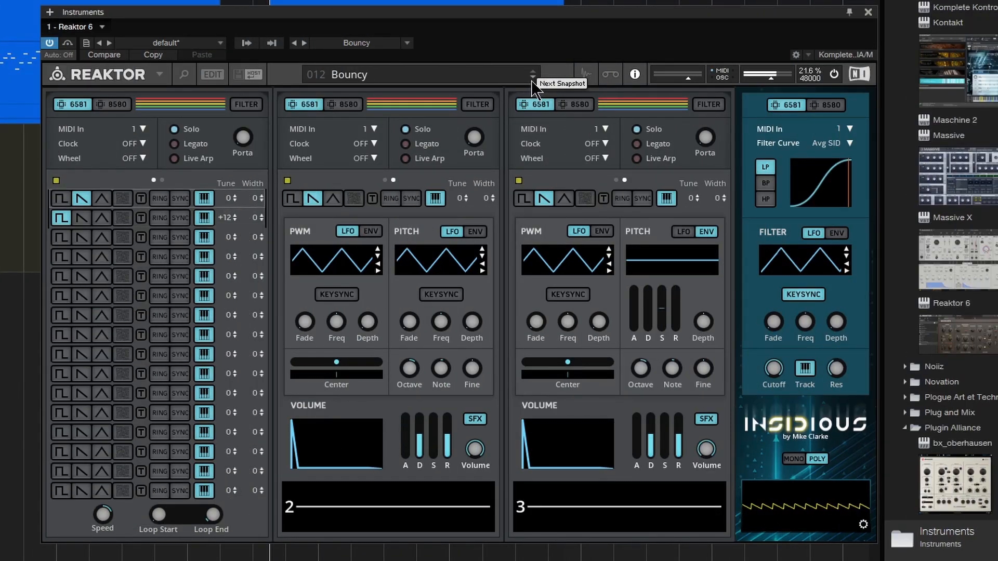
# Step: Load the Last Loader snapshot and enable sawtooth on voice 1's steps 4 to 16
pyautogui.moveTo(101, 513)
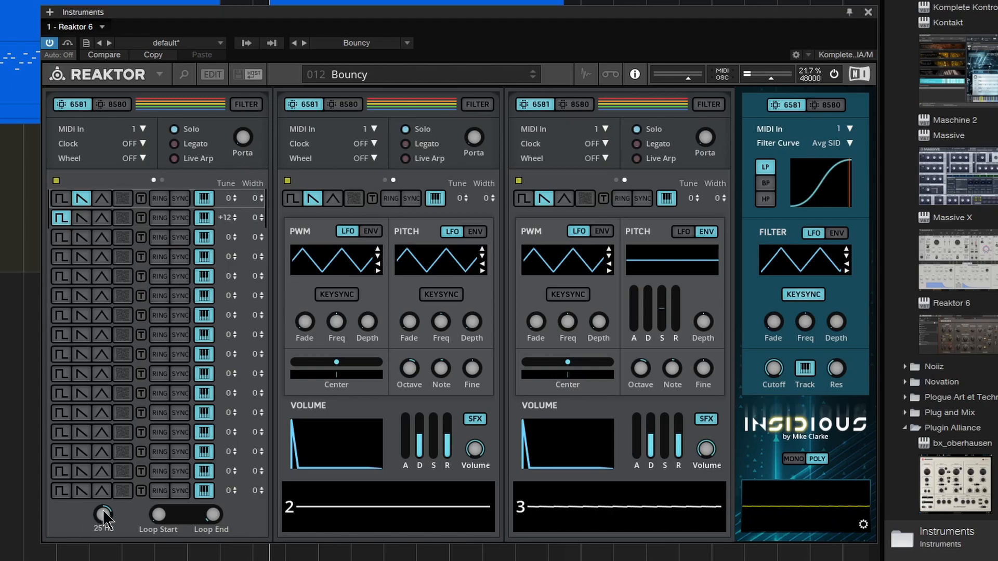
pyautogui.click(533, 78)
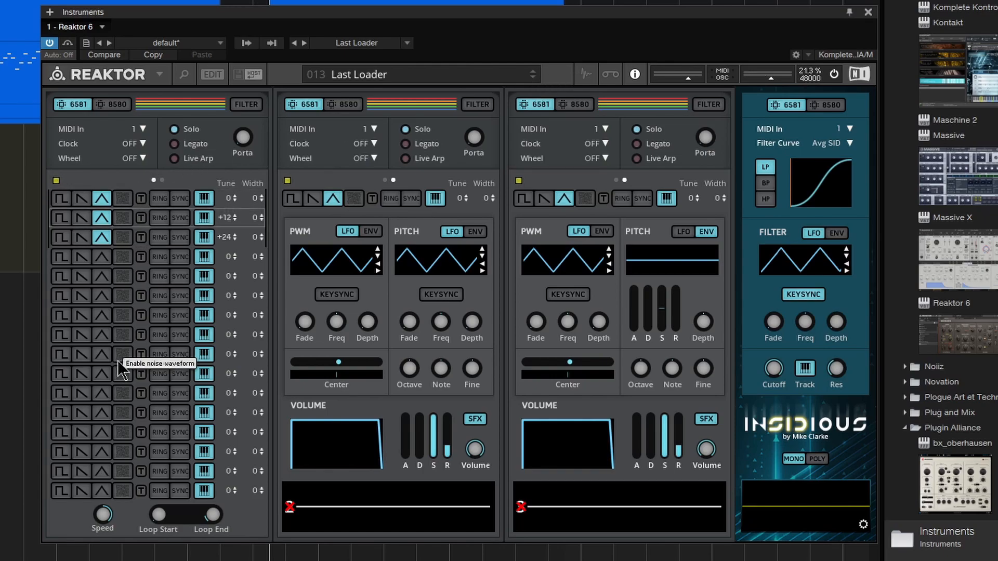
pyautogui.moveTo(83, 259); pyautogui.dragTo(80, 475)
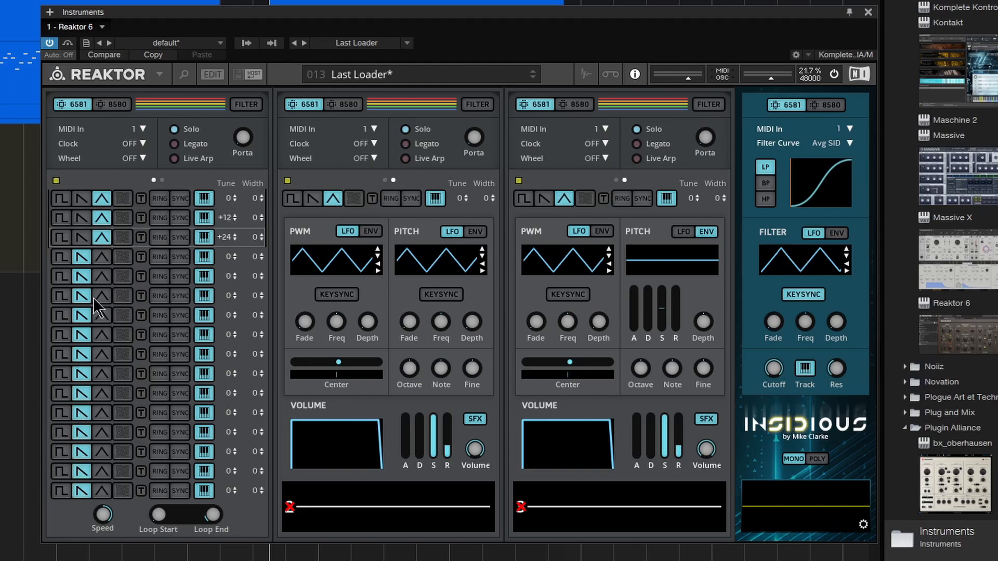
# Step: Change voice 1's steps 4 to 11 to triangle and step 12 to square, and return to its main controls
pyautogui.moveTo(102, 256)
pyautogui.mouseDown()
pyautogui.moveTo(98, 419)
pyautogui.moveTo(100, 244)
pyautogui.moveTo(94, 402)
pyautogui.moveTo(70, 313)
pyautogui.moveTo(78, 256)
pyautogui.mouseUp()
pyautogui.click(61, 413)
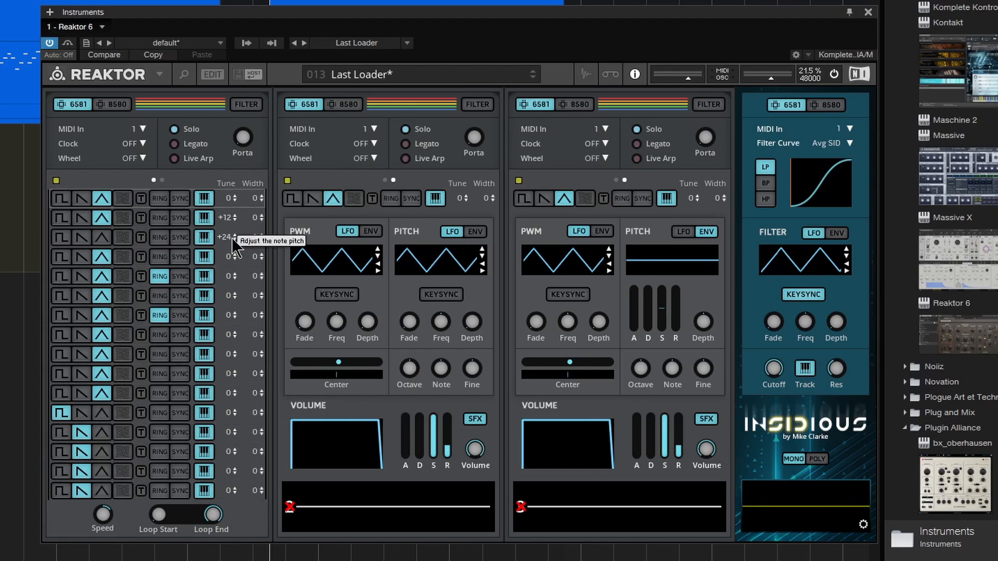
pyautogui.click(154, 181)
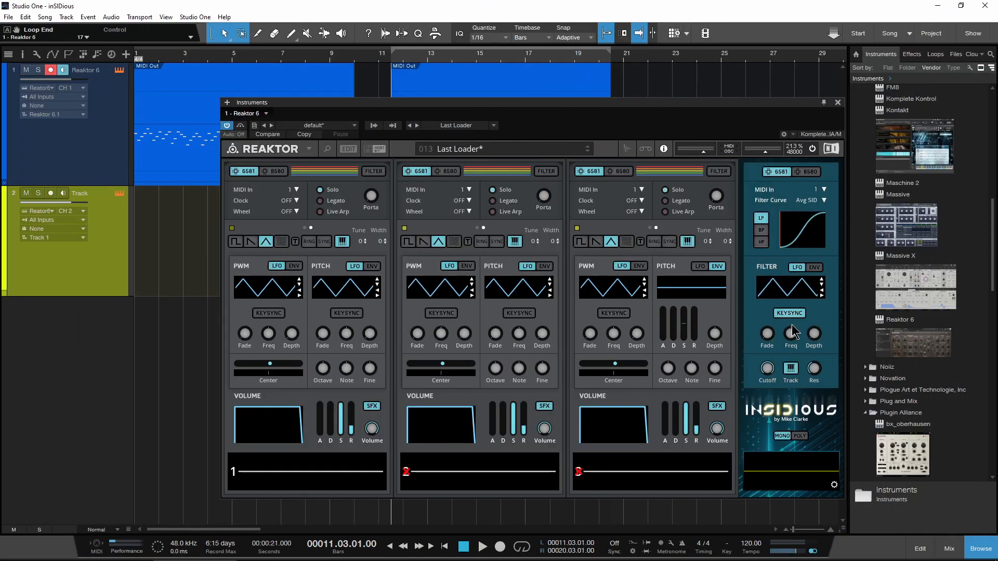
# Step: Load the Simple Square snapshot and route all three voices through the filter
pyautogui.click(500, 149)
pyautogui.click(497, 183)
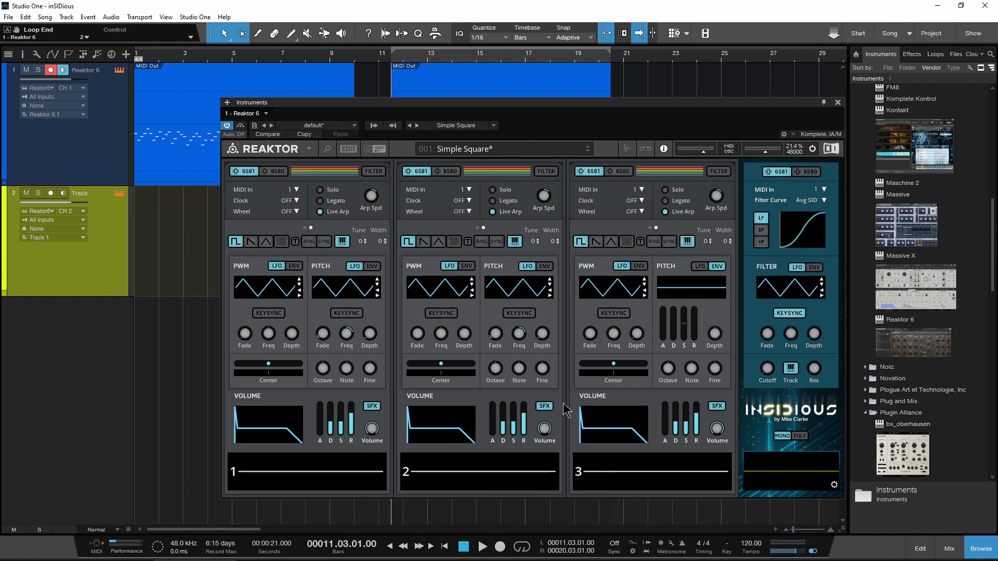
pyautogui.click(546, 171)
pyautogui.click(721, 169)
pyautogui.click(381, 174)
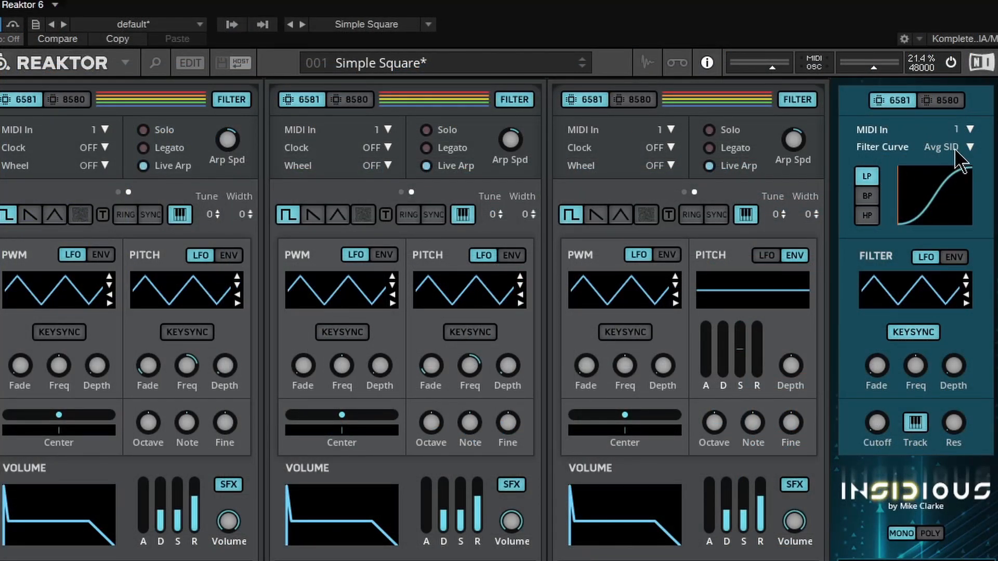
# Step: Set the filter curve to Galway, compare the 8580 and 6581 filter models, and raise the filter LFO frequency
pyautogui.click(969, 147)
pyautogui.click(941, 187)
pyautogui.click(947, 101)
pyautogui.click(897, 97)
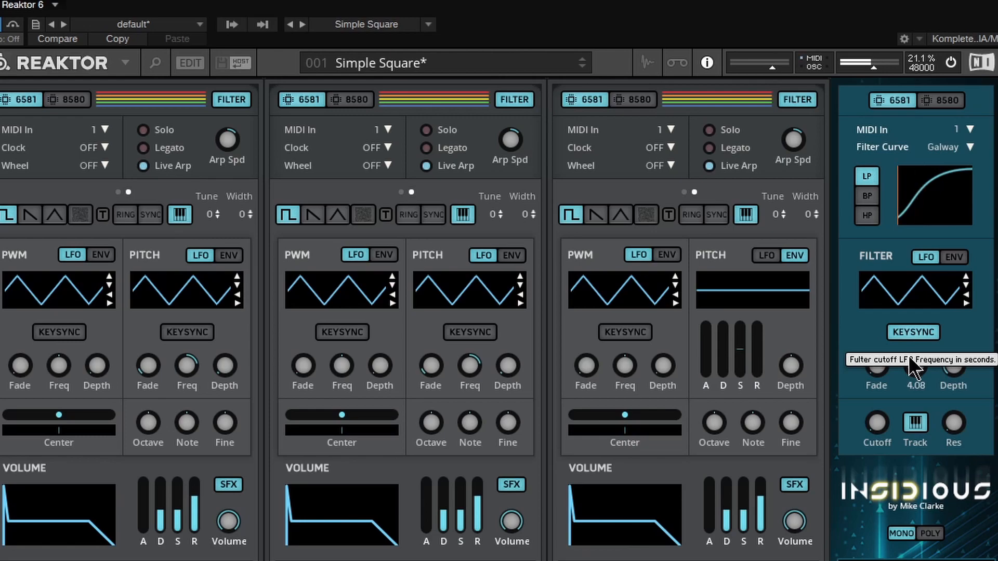
pyautogui.moveTo(914, 370); pyautogui.dragTo(919, 329)
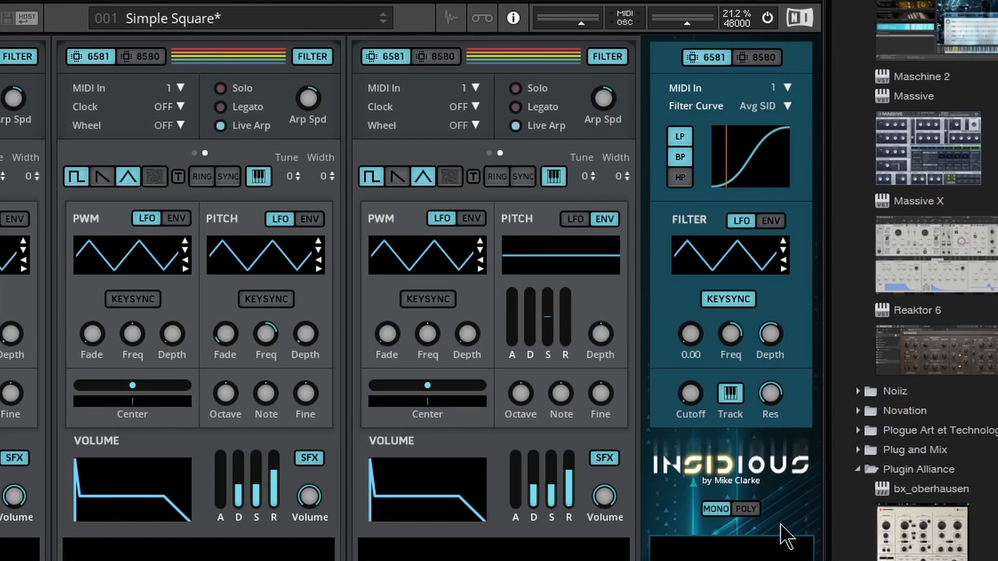
# Step: Switch the synth to poly mode and open its global settings
pyautogui.click(746, 509)
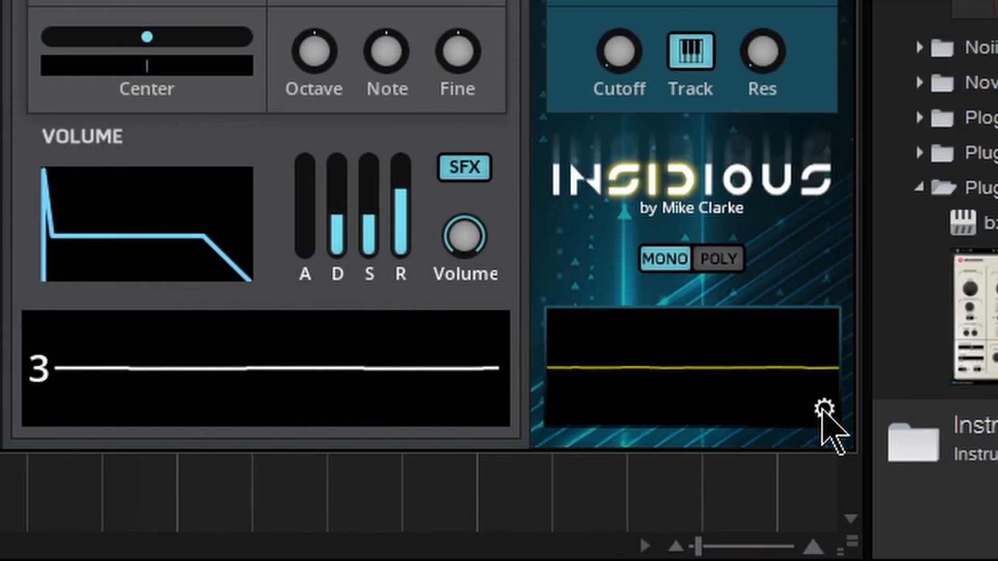
pyautogui.click(835, 484)
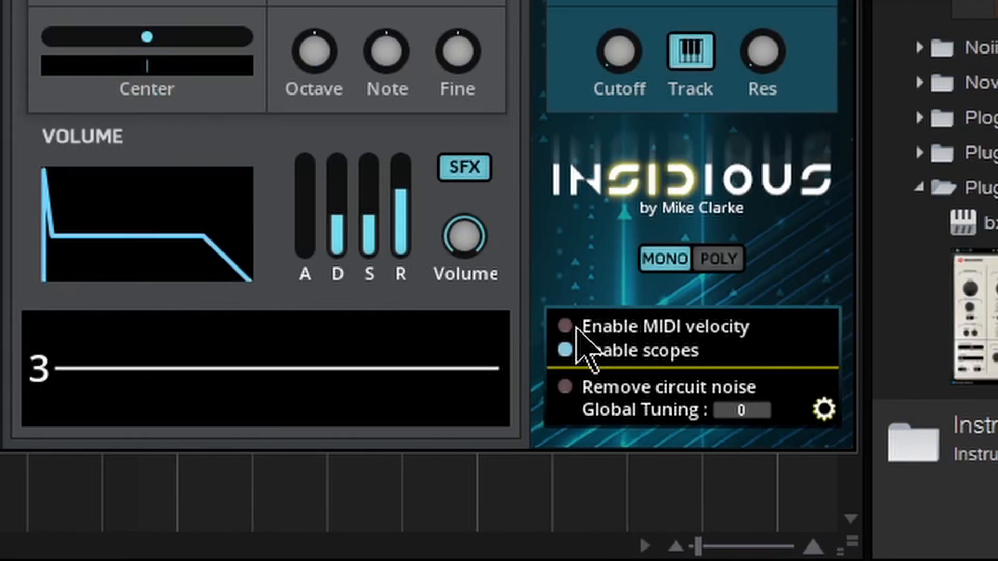
# Step: Toggle the scopes off and back on in the global settings, and close those settings
pyautogui.click(567, 351)
pyautogui.click(566, 351)
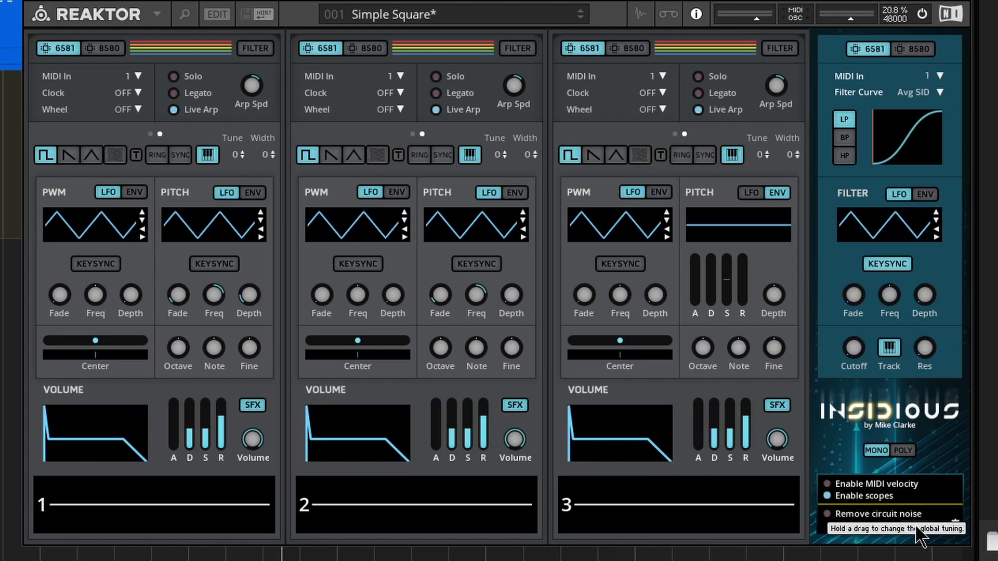
pyautogui.click(956, 525)
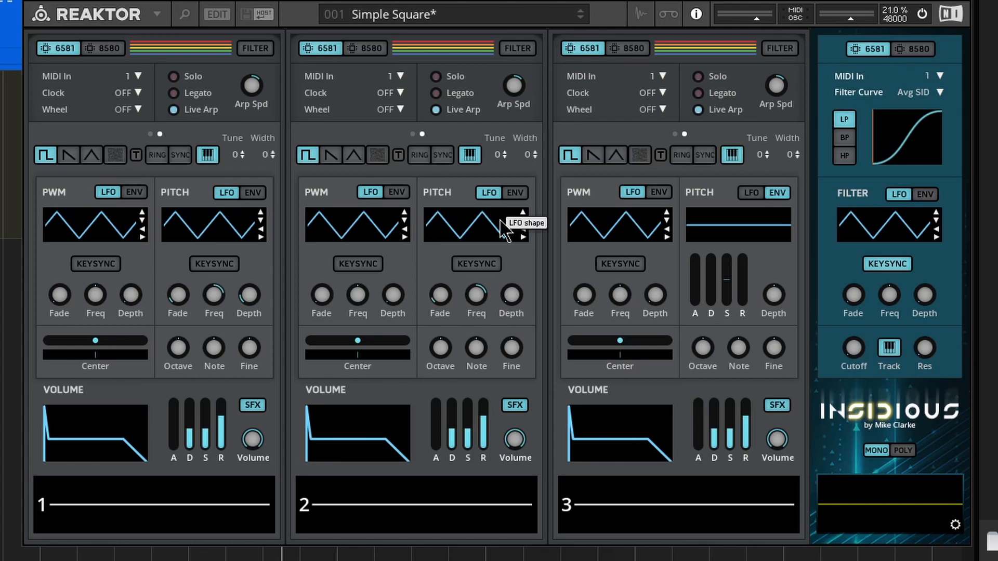
pyautogui.moveTo(433, 0); pyautogui.dragTo(375, 1)
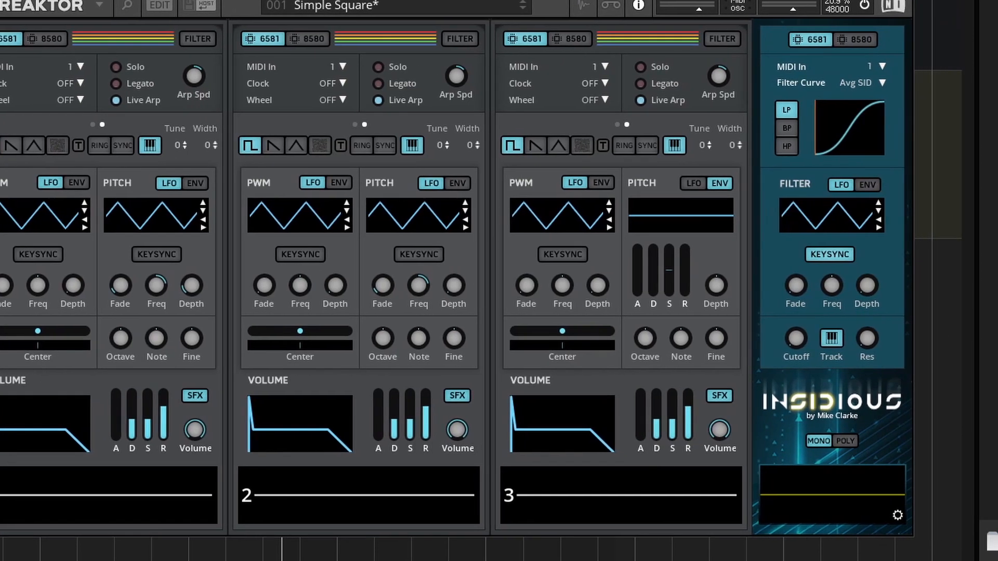
# Step: Browse the snapshot list and its embedded banks, and close it without loading anything
pyautogui.click(376, 1)
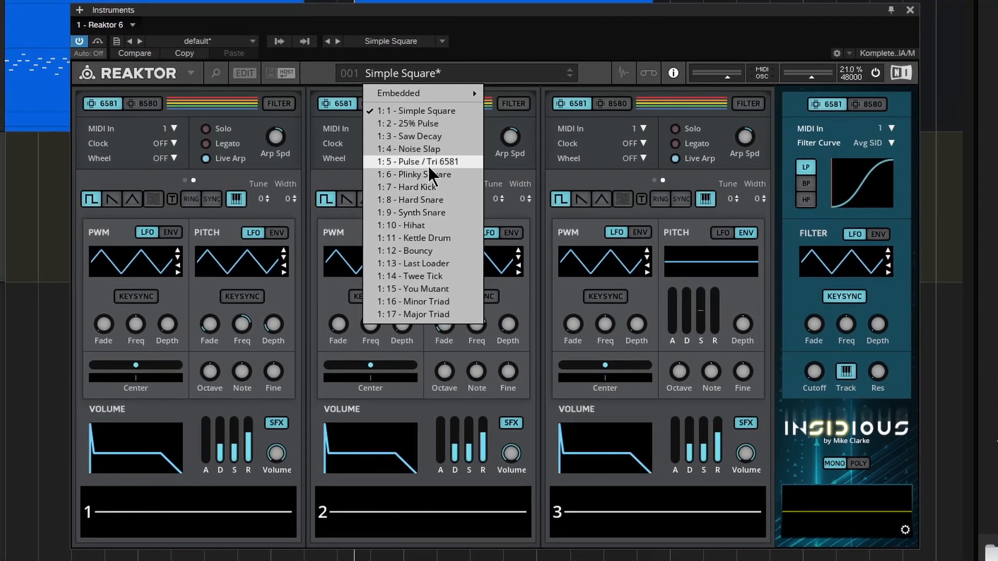
pyautogui.moveTo(442, 80)
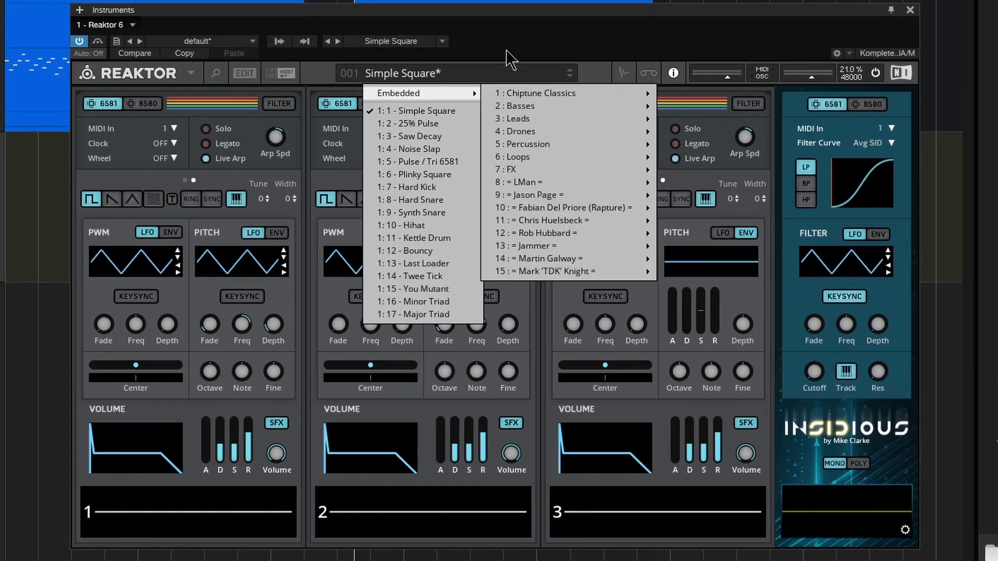
pyautogui.click(470, 75)
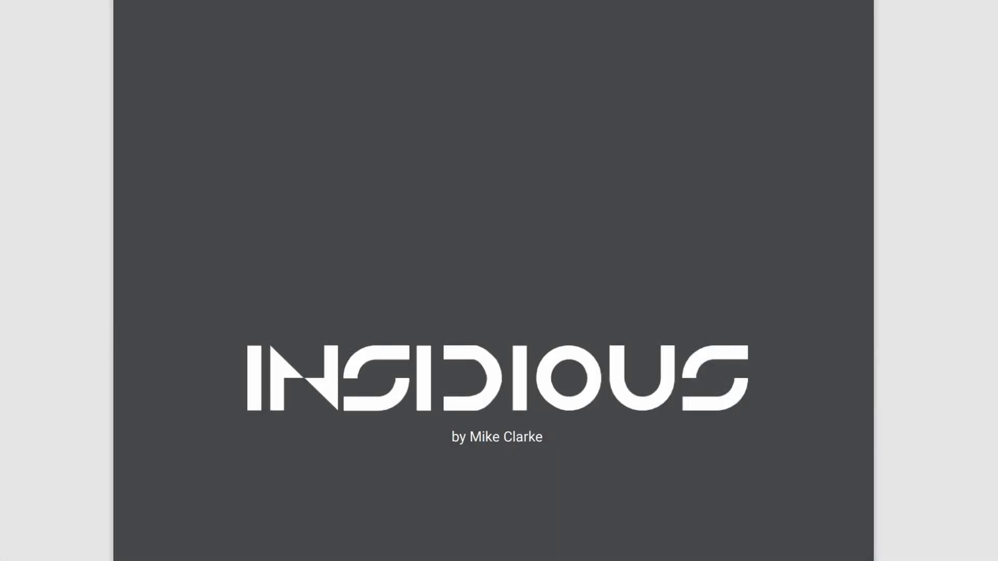
# Step: Skim the inSIDious manual from the table of contents through the Wave Selector section to the Further Reading appendix
pyautogui.scroll(-15, 493, 280)
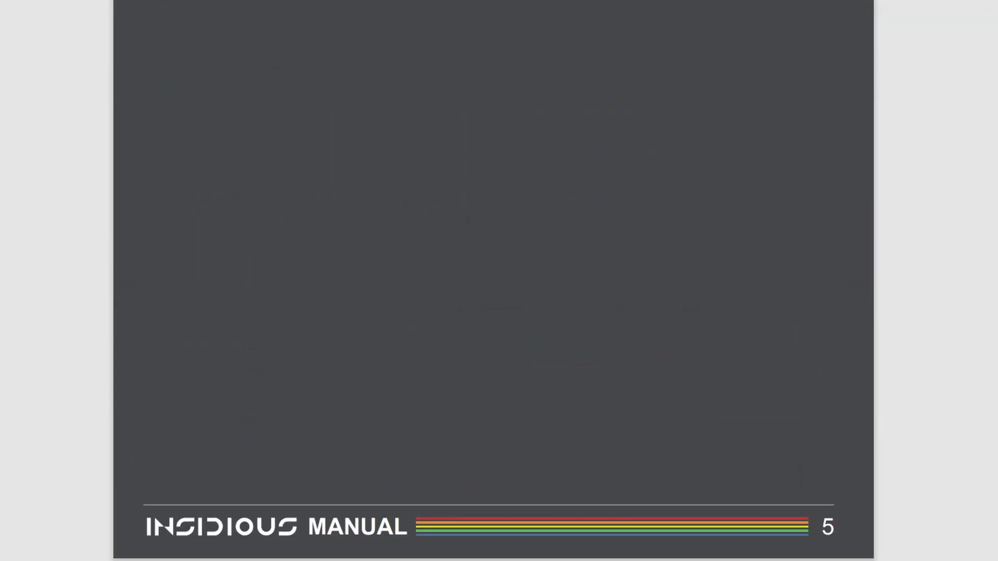
pyautogui.scroll(-20, 494, 281)
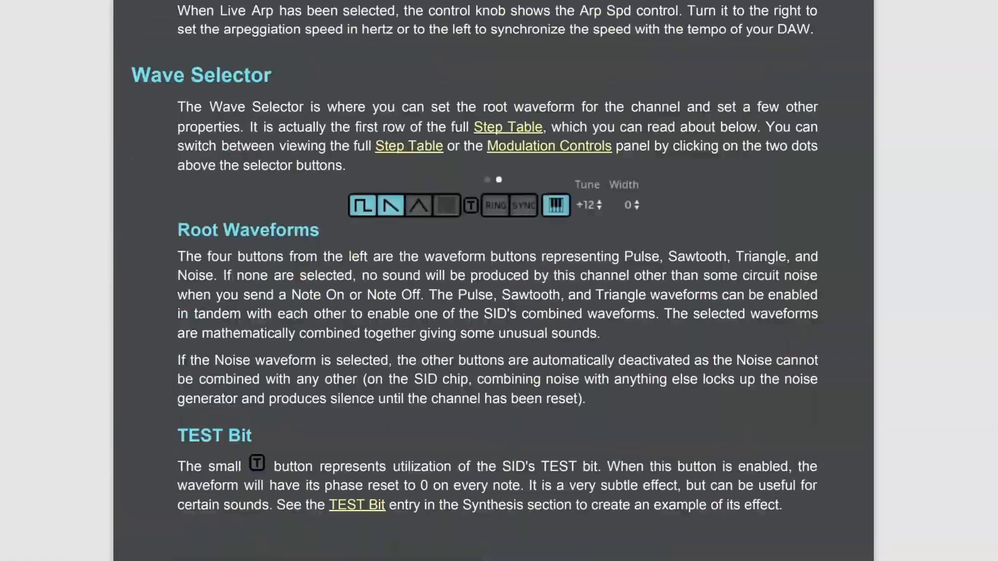
pyautogui.scroll(-20, 738, 364)
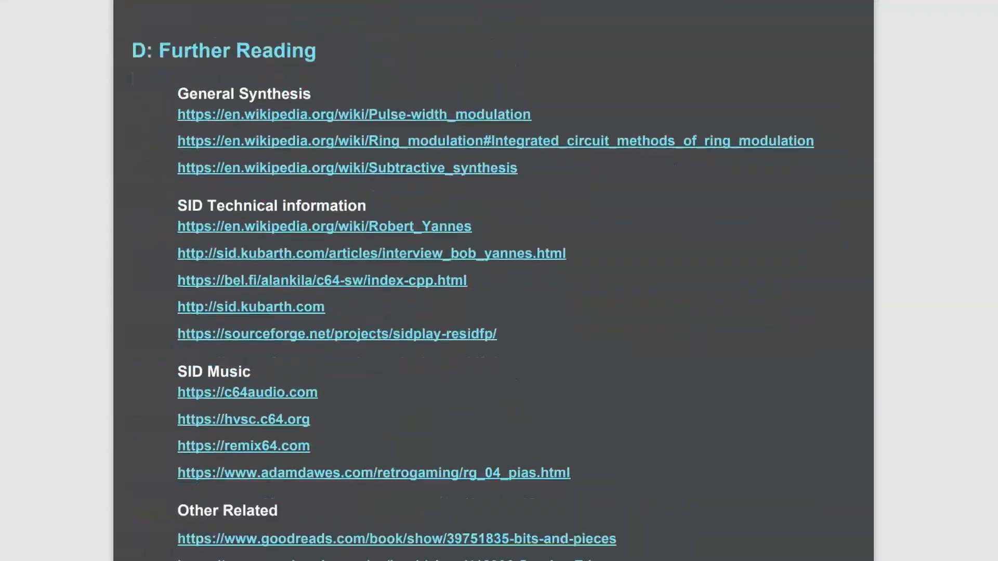
pyautogui.scroll(3, 741, 383)
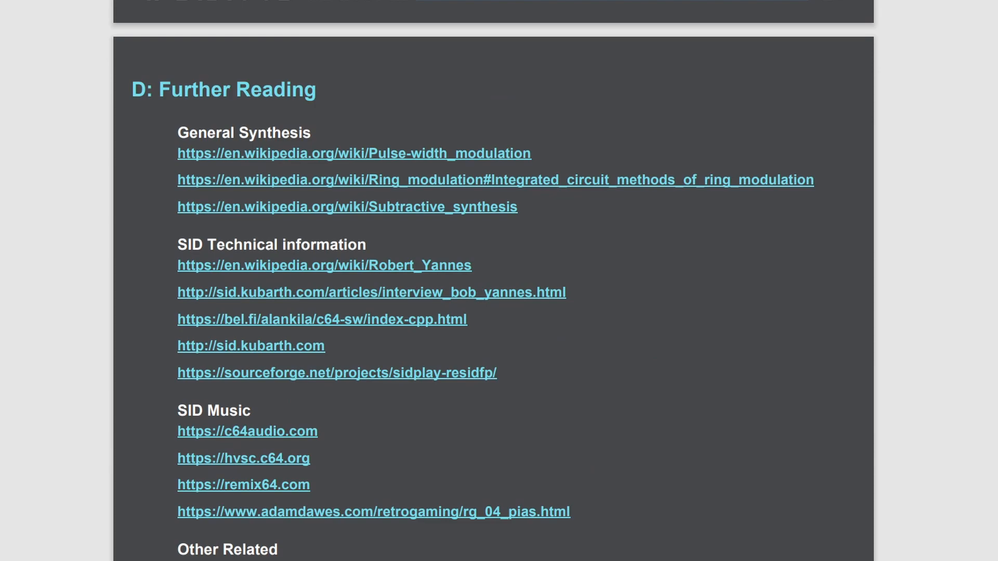
pyautogui.scroll(-1, 493, 281)
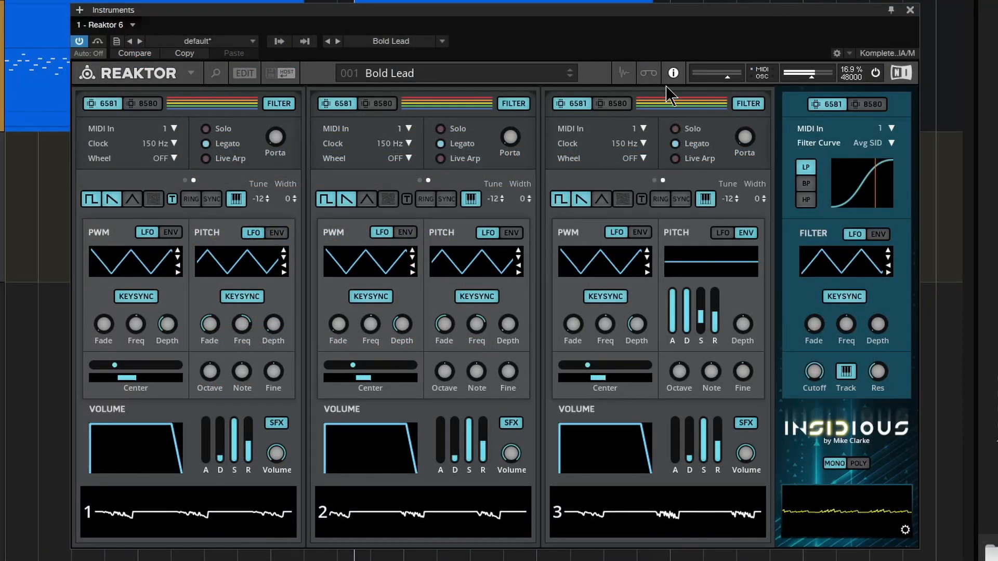
# Step: Audition the snapshots from Bold Lead and Classic PWM mono through to Filter Echo
pyautogui.click(572, 80)
pyautogui.click(573, 77)
pyautogui.click(573, 77)
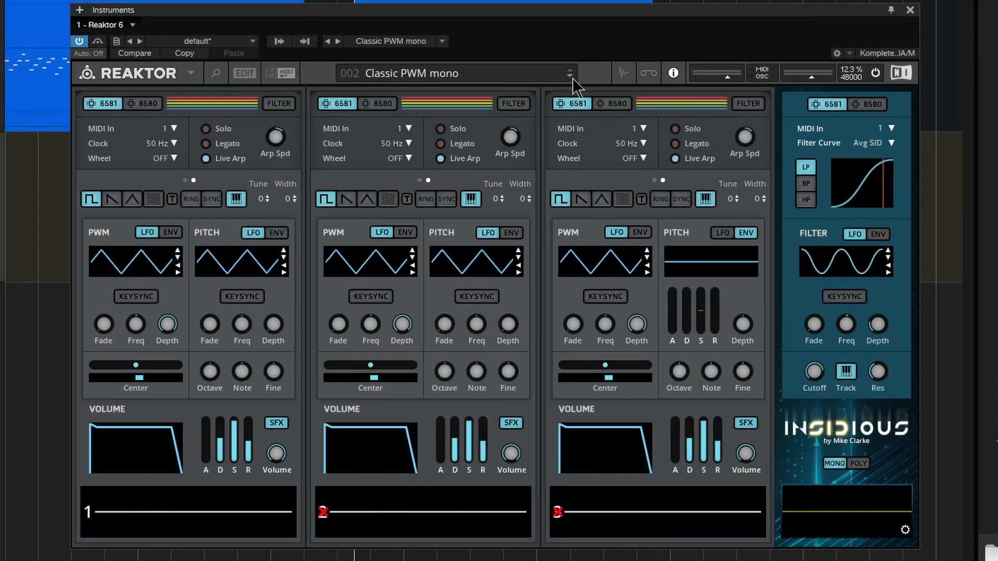
pyautogui.click(573, 78)
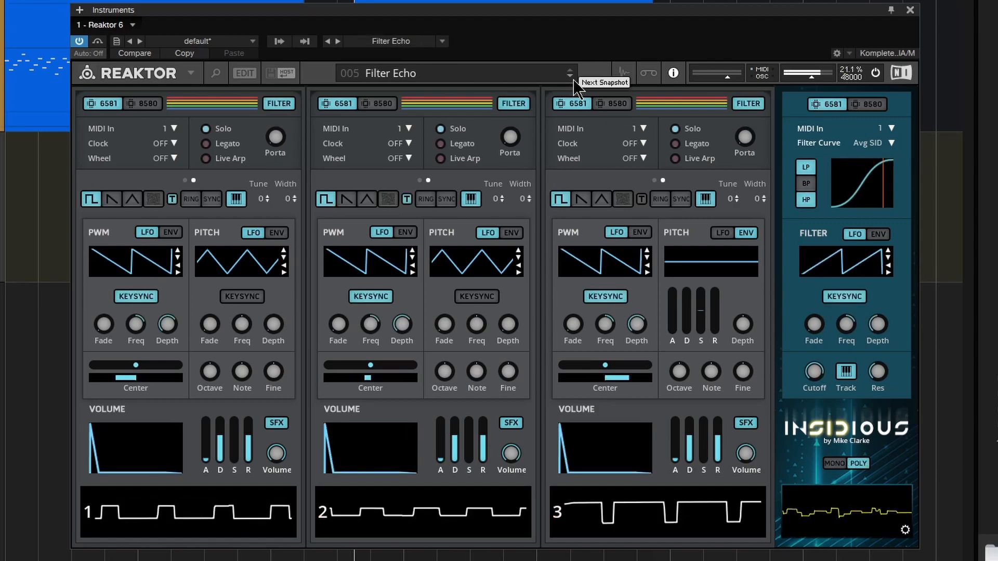
# Step: Load the Kick it snapshot to audition it, followed by the Tuneful Table snapshot
pyautogui.click(506, 75)
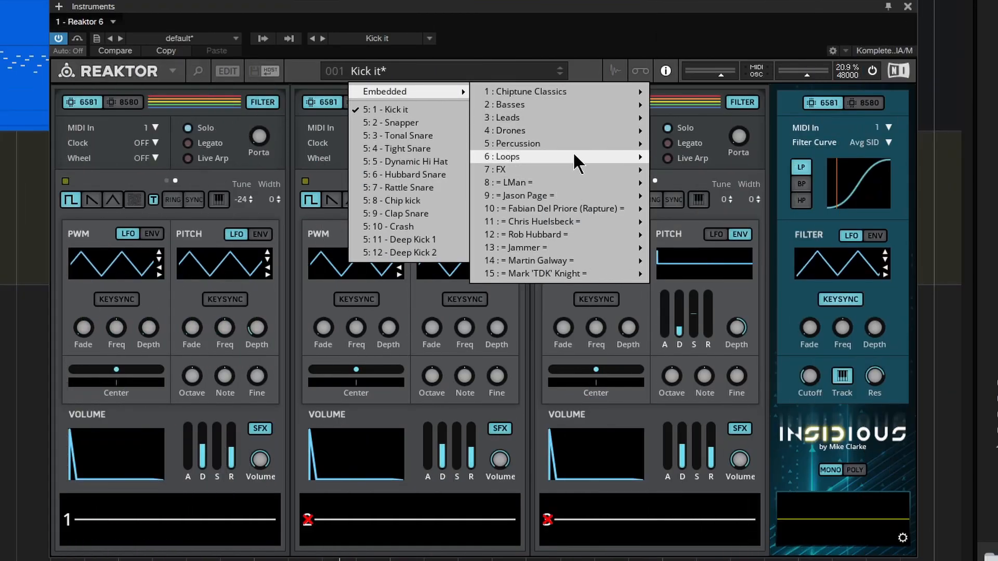
pyautogui.moveTo(573, 156)
pyautogui.click(697, 154)
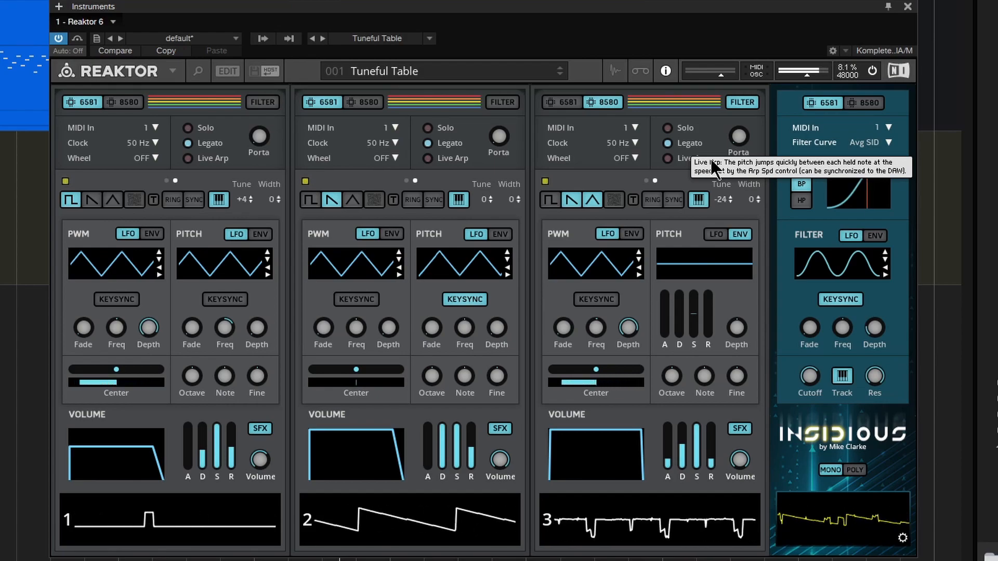
# Step: Audition the Distort Beat, Banger and Ninjitstwo snapshots one after another
pyautogui.click(559, 75)
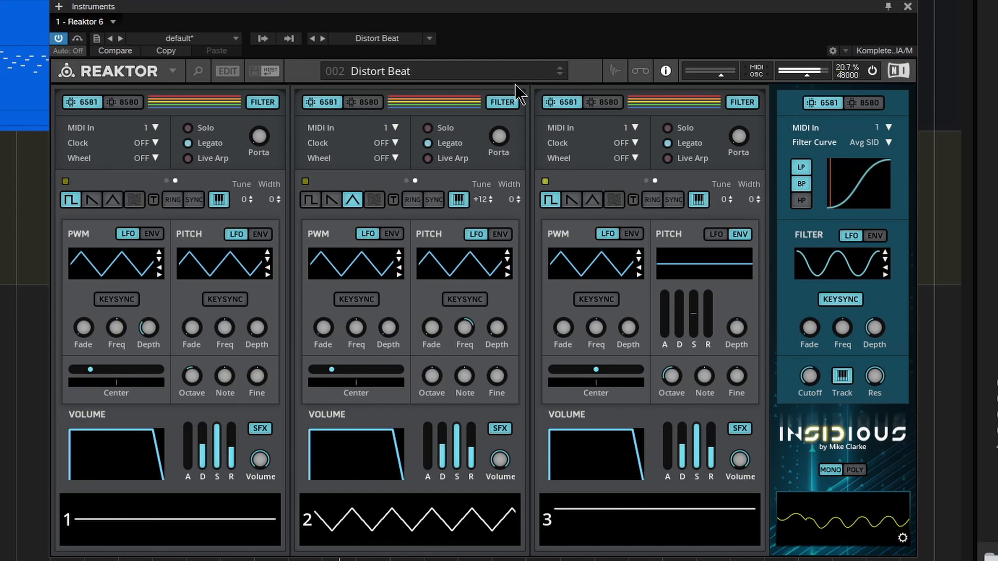
pyautogui.click(560, 75)
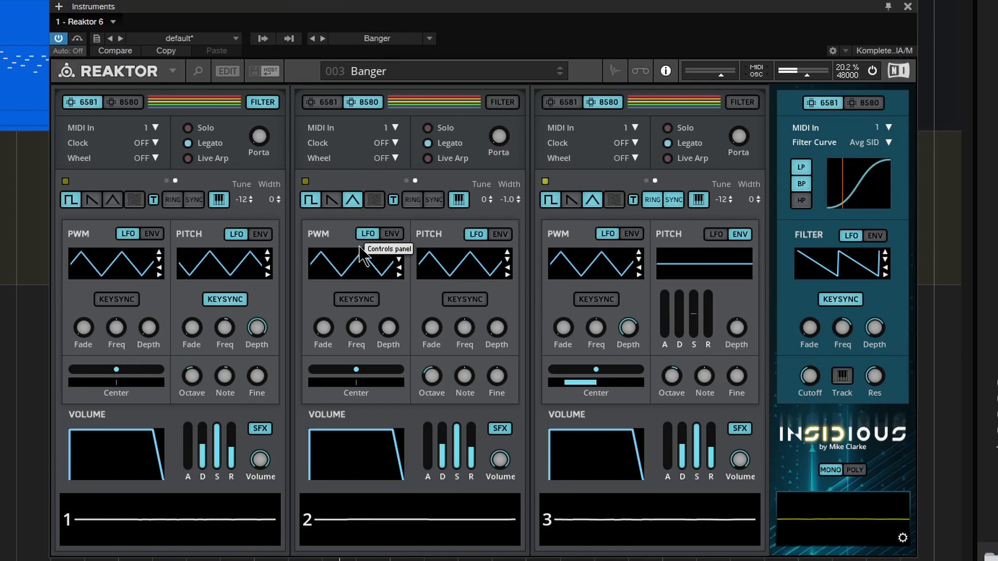
pyautogui.click(561, 76)
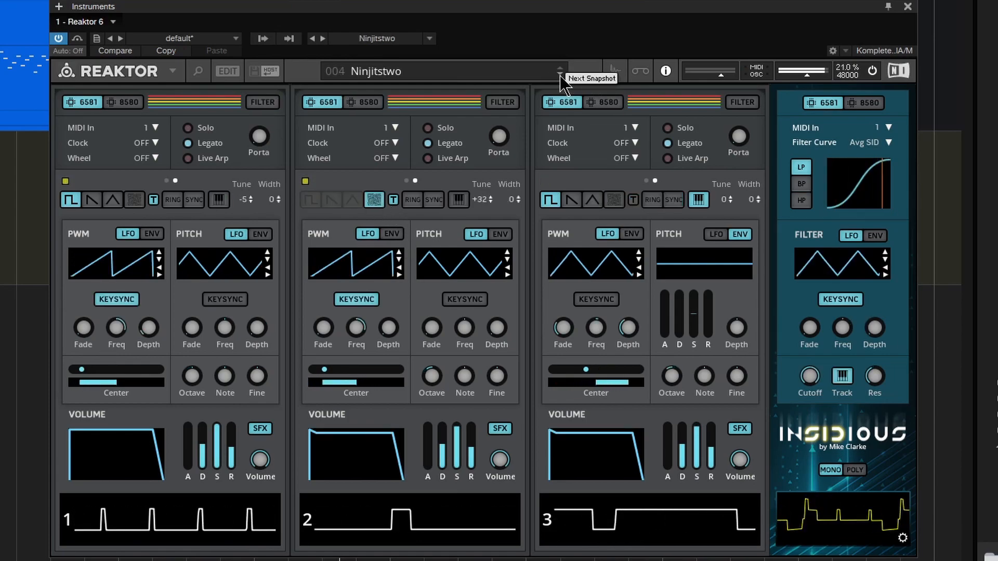
# Step: Show the step tables of all three voices in the Ninjitstwo snapshot
pyautogui.click(406, 181)
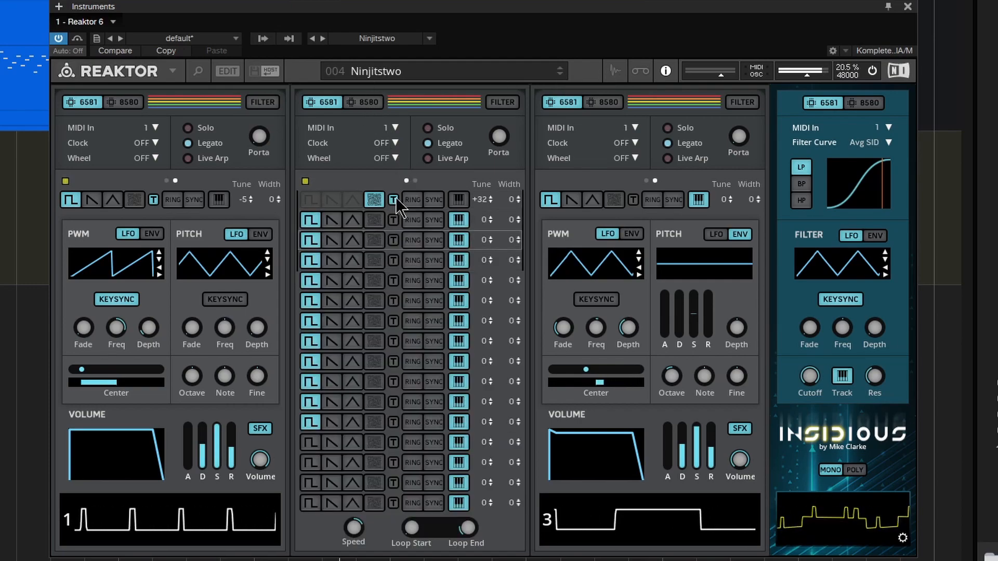
pyautogui.click(167, 180)
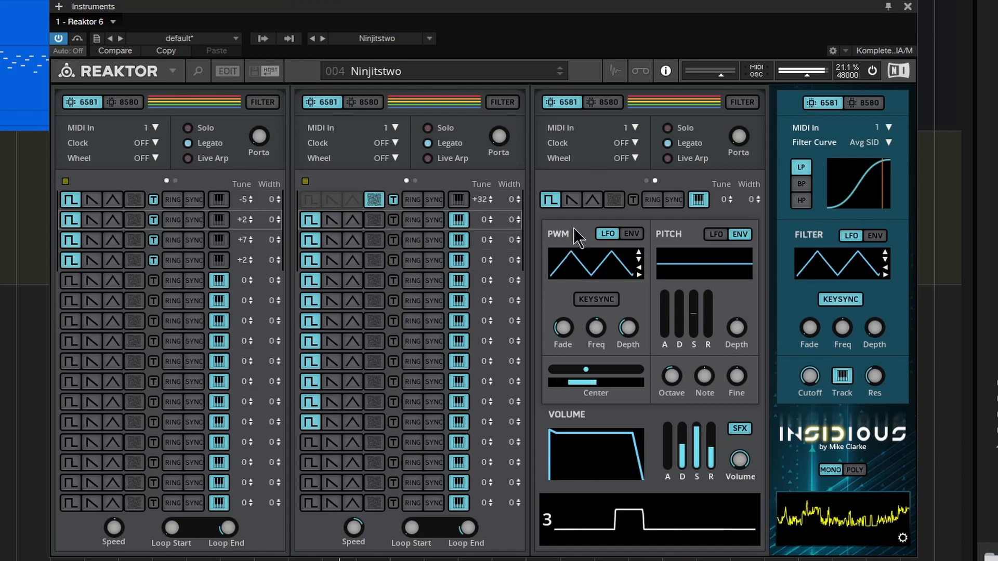
pyautogui.click(646, 181)
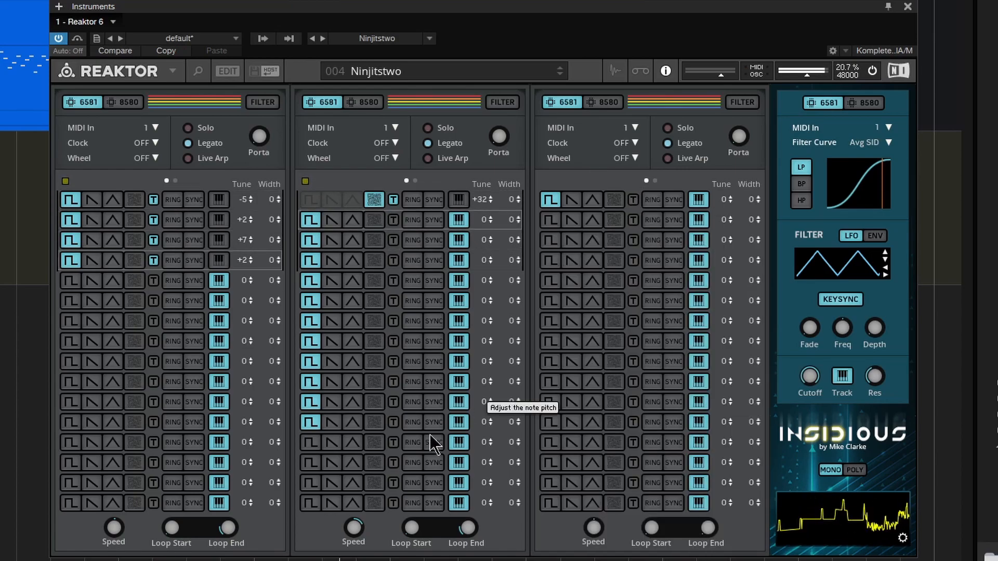
# Step: Raise the step table speed of voice 2 and voice 1
pyautogui.click(354, 540)
pyautogui.moveTo(354, 530)
pyautogui.mouseDown()
pyautogui.moveTo(354, 549)
pyautogui.moveTo(359, 531)
pyautogui.mouseUp()
pyautogui.moveTo(360, 462)
pyautogui.mouseDown()
pyautogui.moveTo(366, 350)
pyautogui.moveTo(362, 448)
pyautogui.mouseUp()
pyautogui.moveTo(114, 529); pyautogui.dragTo(130, 470)
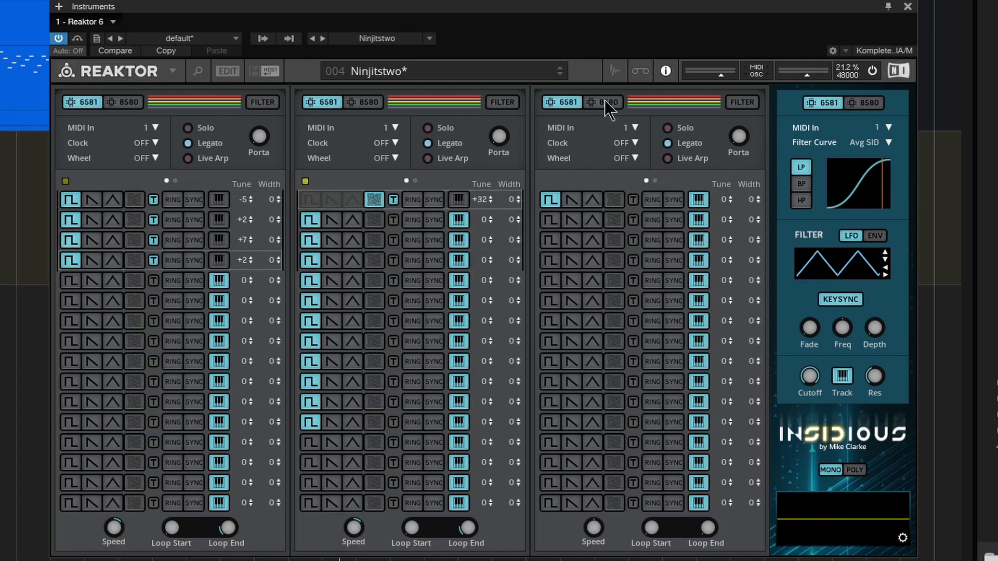
# Step: Audition the Industry and Gunshot snapshots, and return all three voices from their step tables to the main controls
pyautogui.click(561, 76)
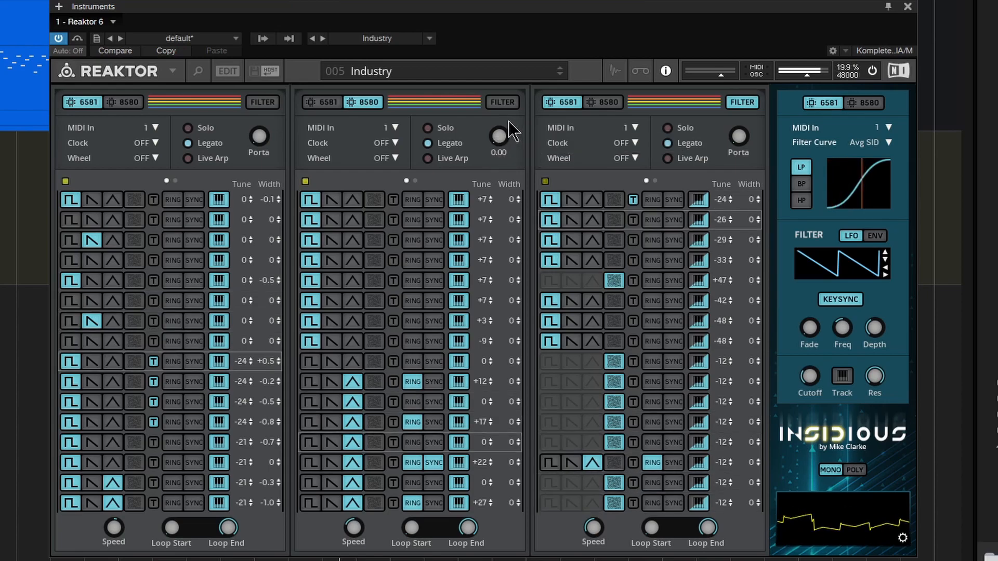
pyautogui.click(415, 180)
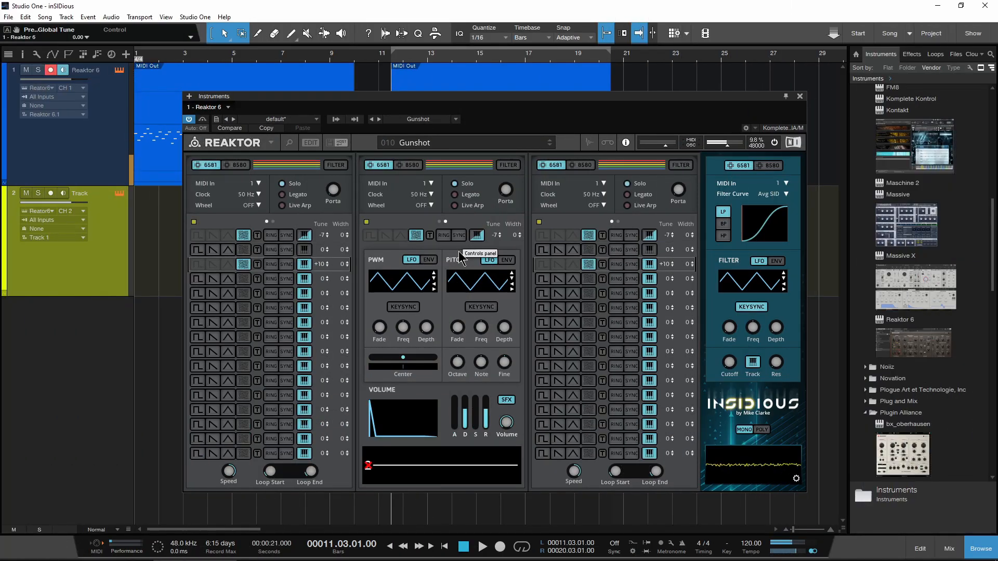
pyautogui.click(273, 221)
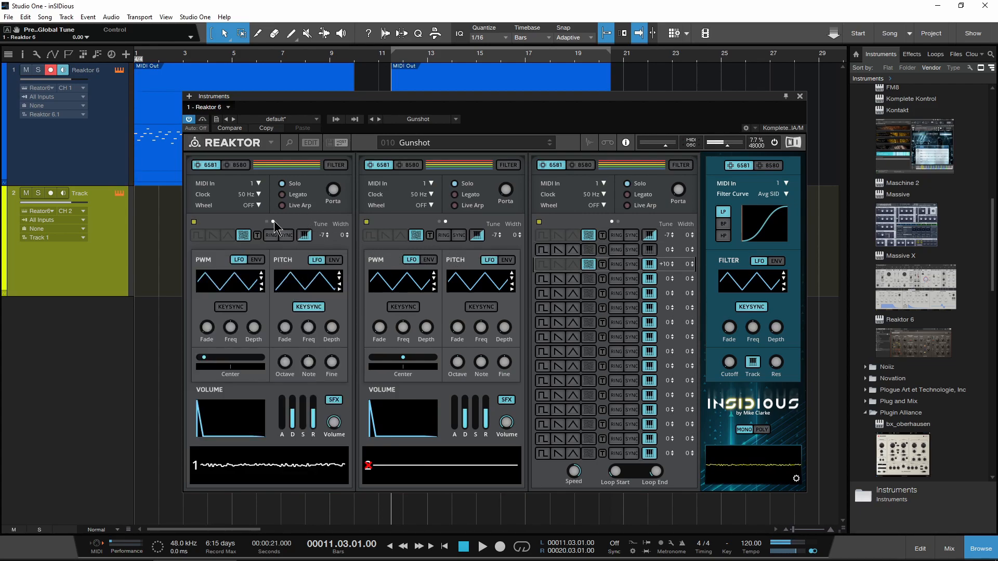
pyautogui.click(619, 222)
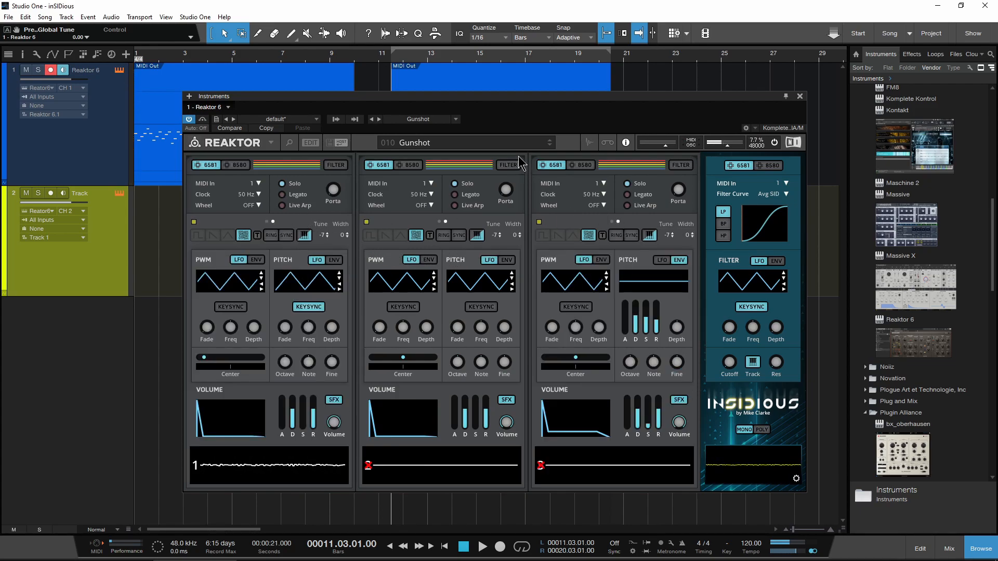
# Step: Audition the Bleurgh, Extra Life, Telephone and Noise Sweep snapshots in order
pyautogui.click(548, 146)
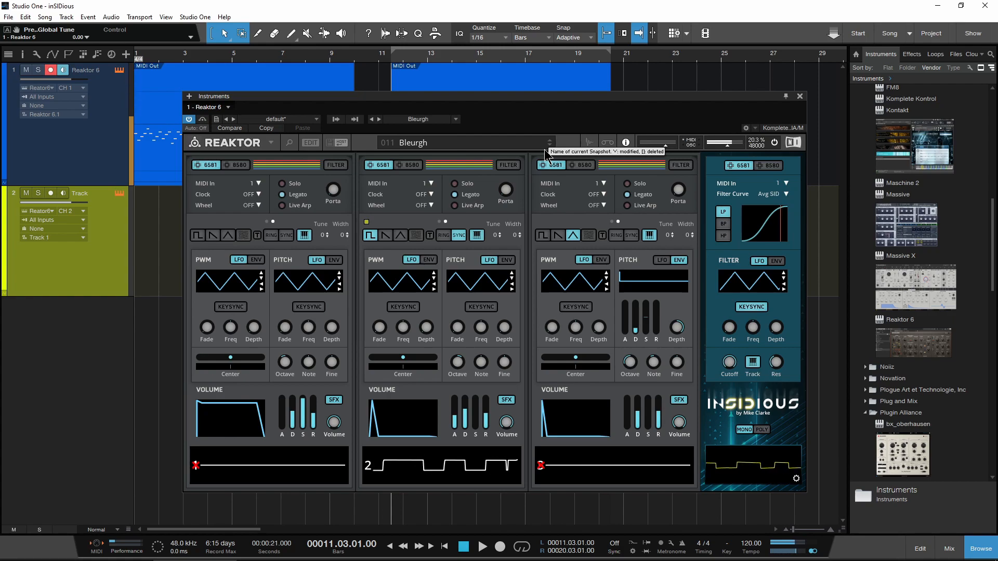
pyautogui.click(549, 145)
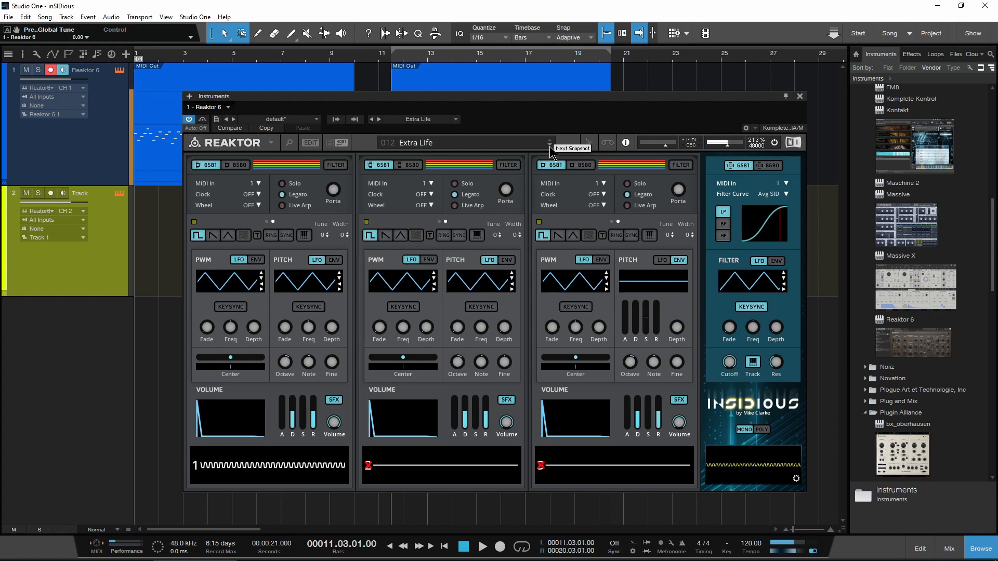
pyautogui.click(550, 146)
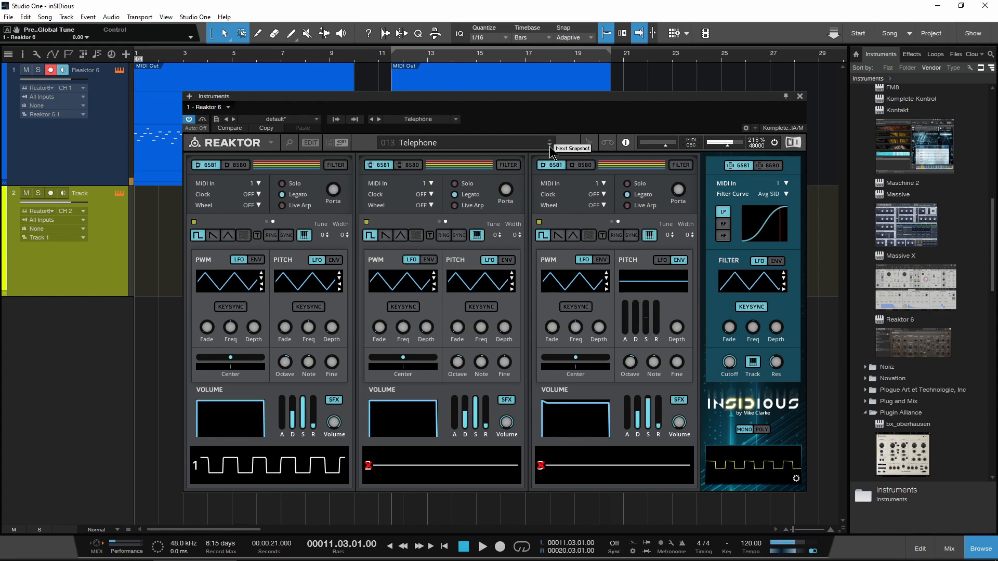
pyautogui.click(550, 145)
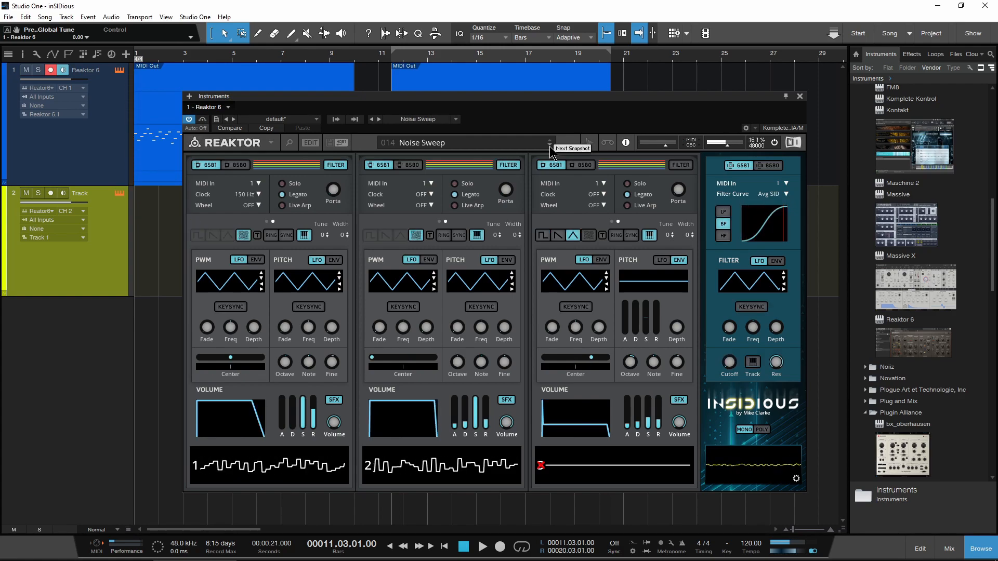
# Step: Load the Human Race Lead 1 snapshot and advance through Human Race Arp 1 to Human Race Arp 3
pyautogui.click(480, 142)
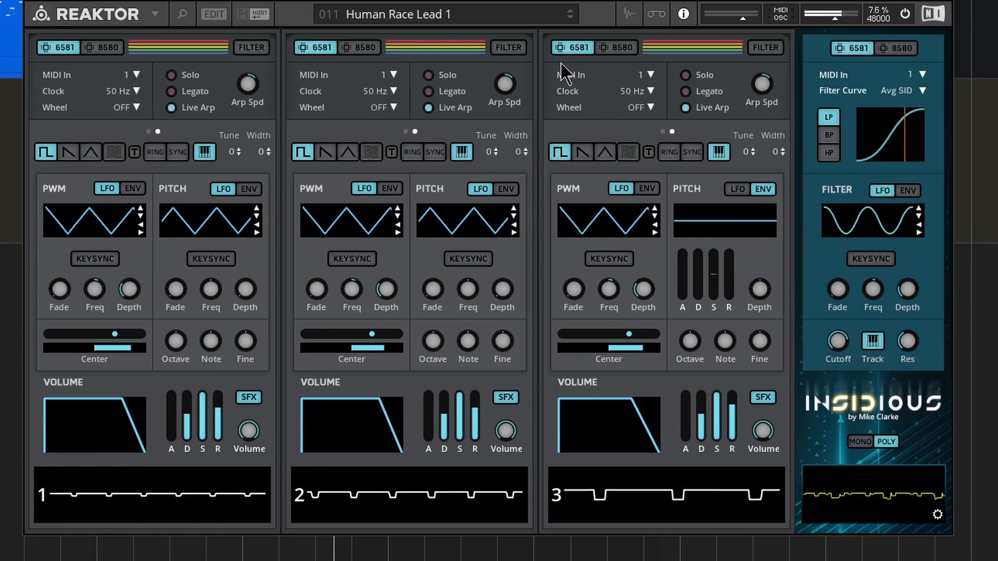
pyautogui.click(570, 18)
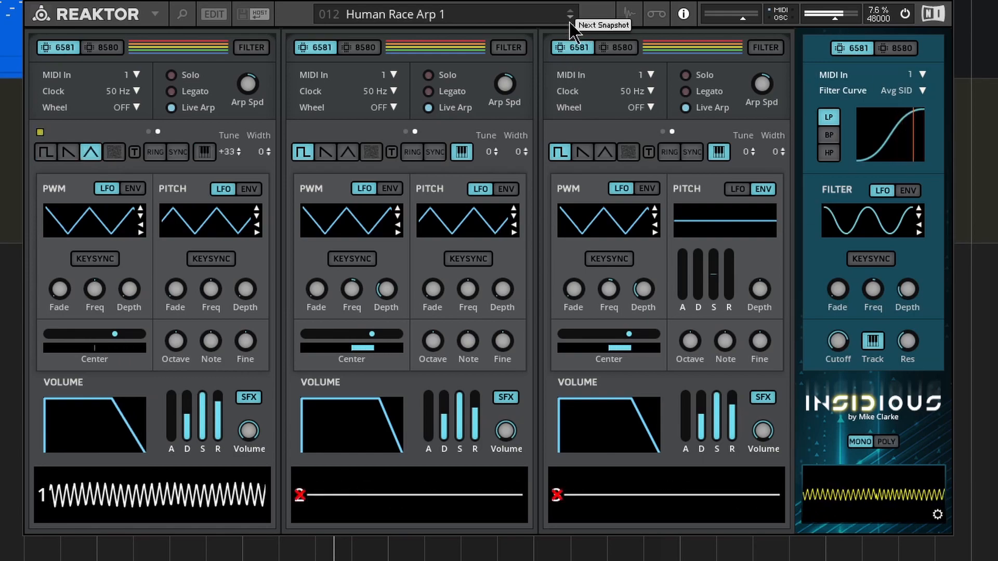
pyautogui.click(569, 22)
pyautogui.click(570, 22)
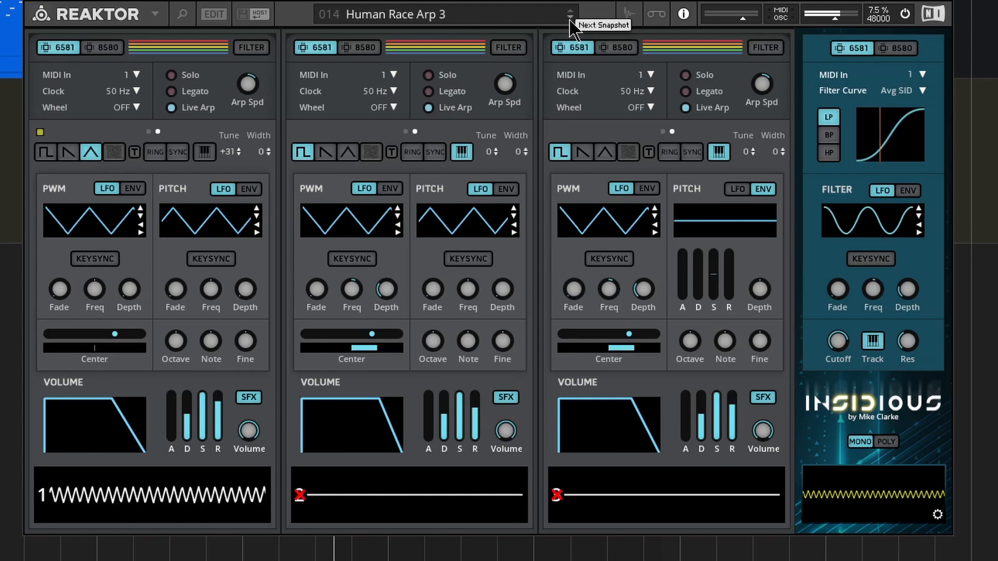
# Step: Continue through the following snapshots, load Combat School Lead, and open the snapshot list of its bank
pyautogui.click(570, 22)
pyautogui.click(569, 22)
pyautogui.click(570, 22)
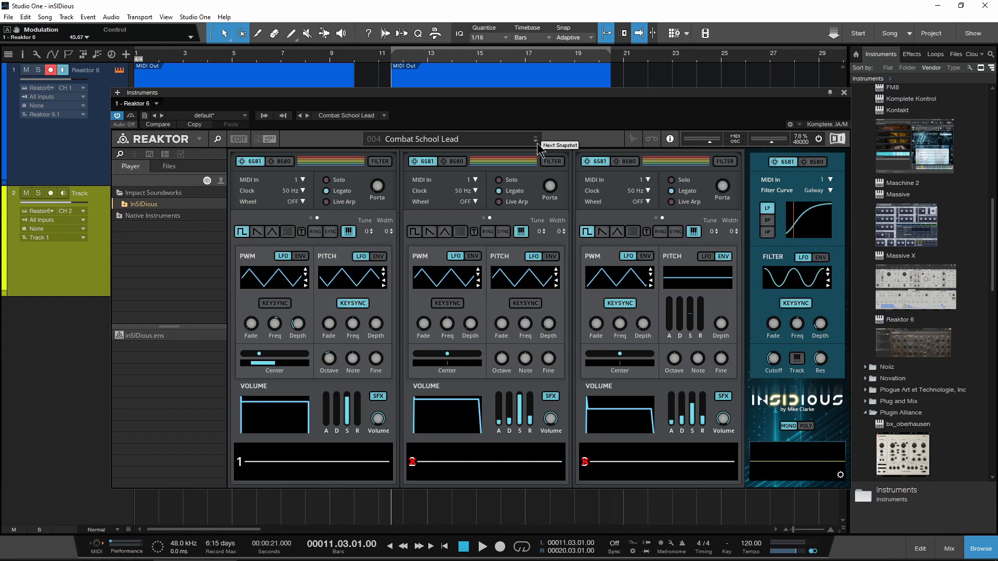
pyautogui.click(412, 145)
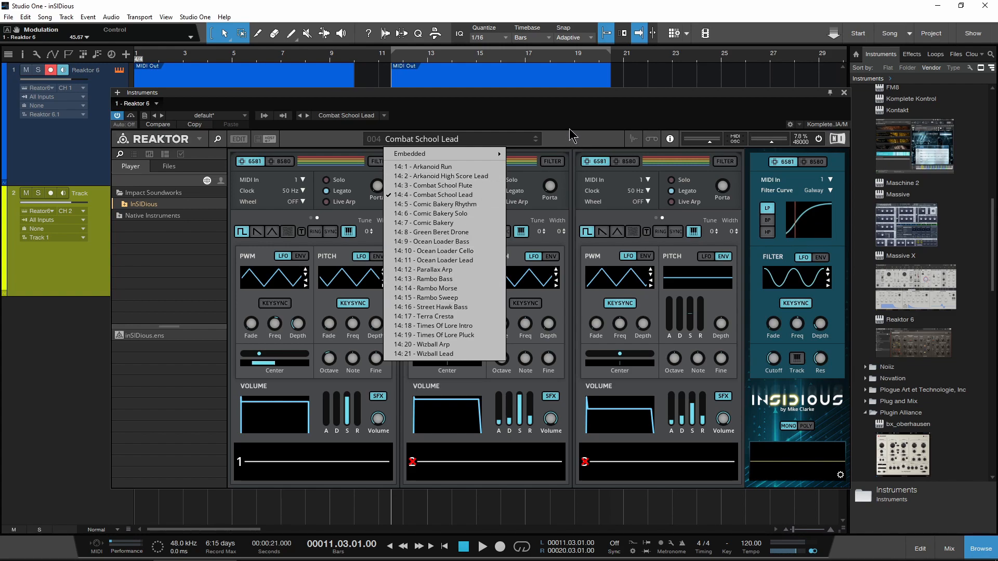
# Step: Close the snapshot list without loading another snapshot and return to the synth's main controls
pyautogui.click(450, 145)
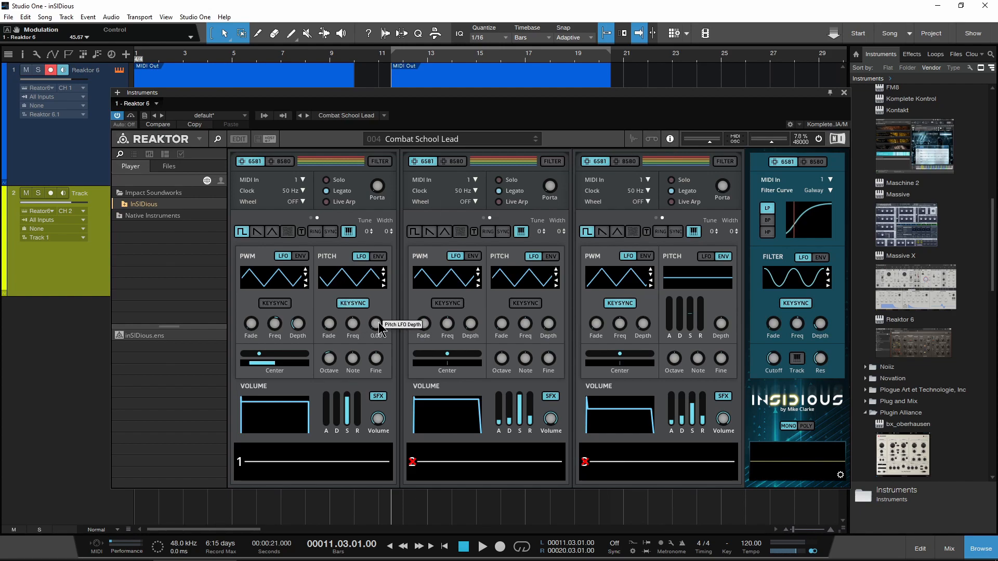
pyautogui.moveTo(378, 331); pyautogui.dragTo(380, 265)
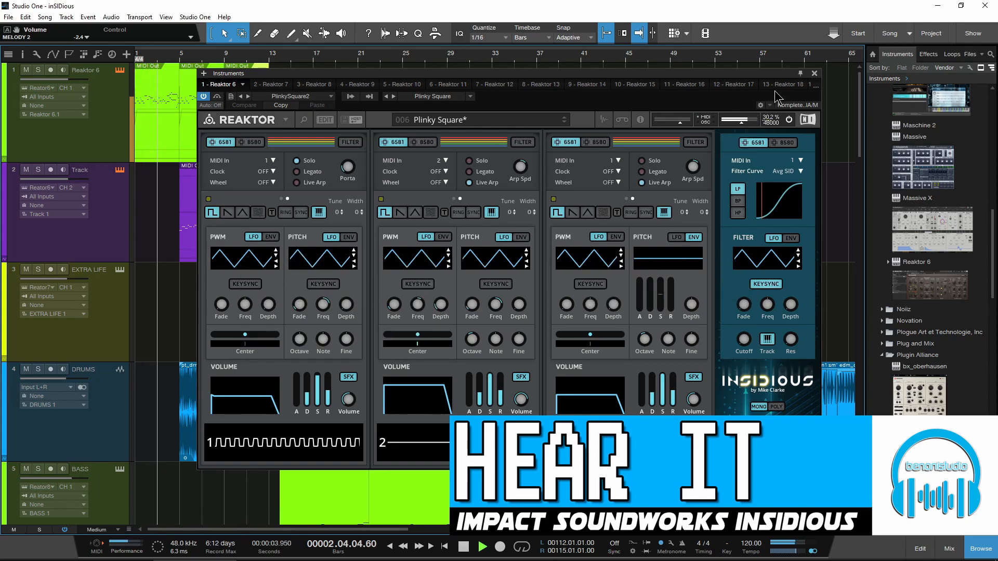
# Step: During playback of the demo song, view the second track's Reaktor instrument and the EXTRA LIFE track's instrument
pyautogui.click(814, 74)
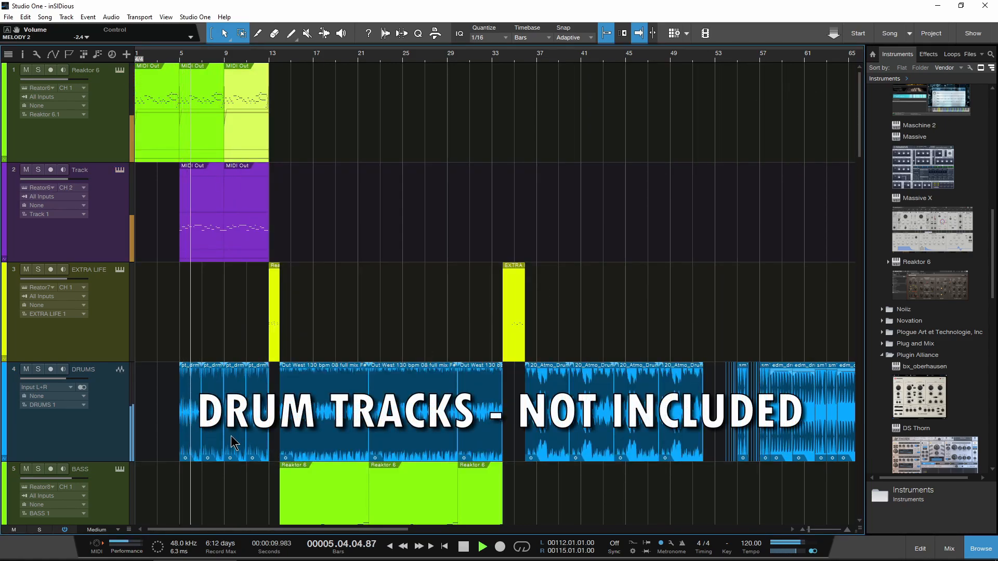
pyautogui.click(119, 172)
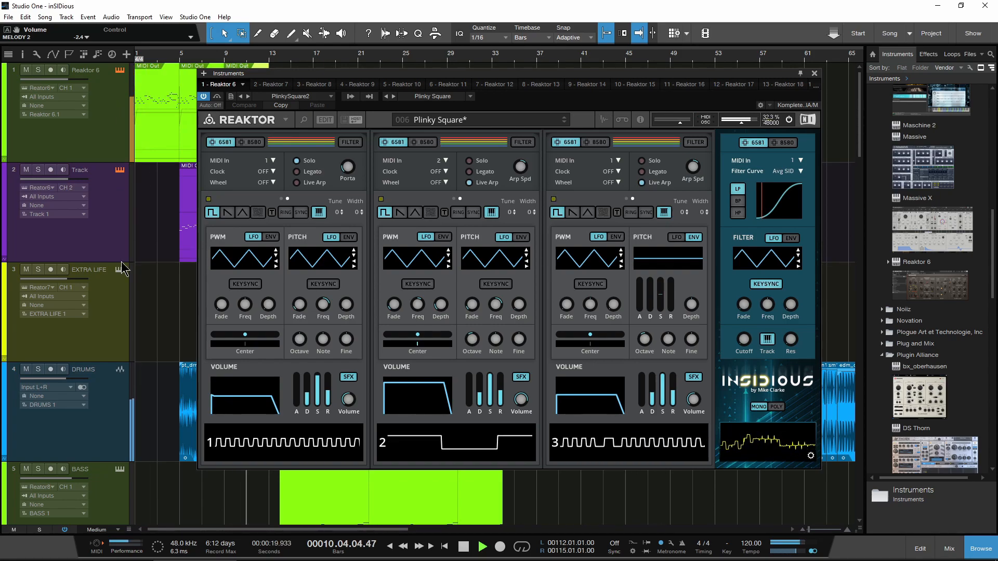
pyautogui.scroll(-5, 156, 254)
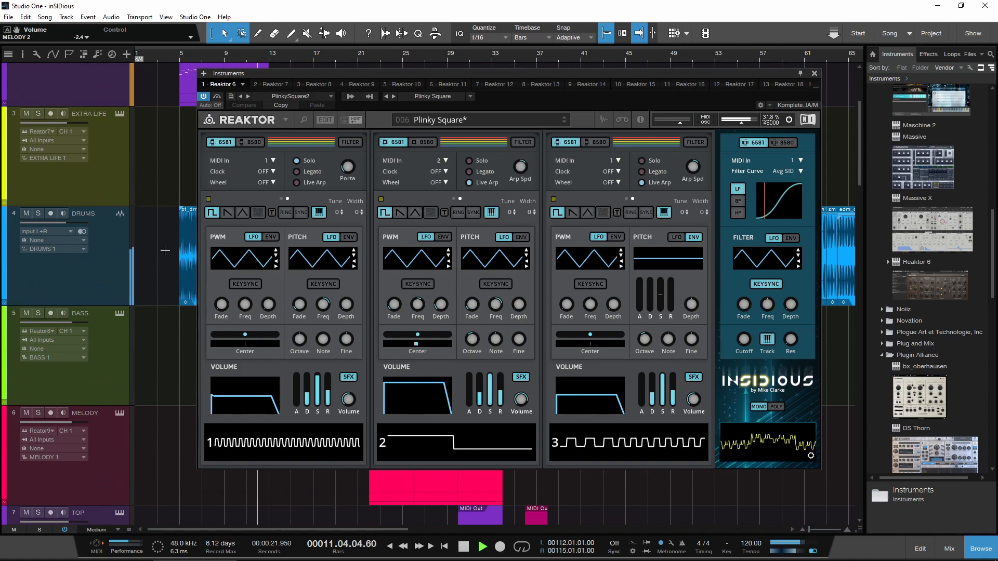
pyautogui.click(114, 116)
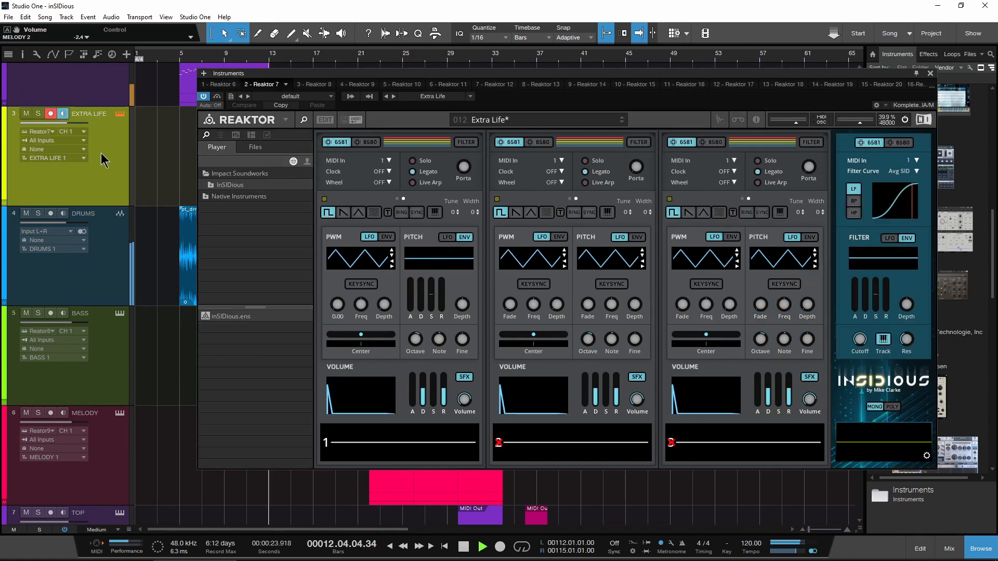
# Step: View the BASS track's Reaktor instrument with its browser sidebar hidden and the window repositioned, and close it
pyautogui.click(96, 314)
pyautogui.moveTo(595, 84); pyautogui.dragTo(551, 85)
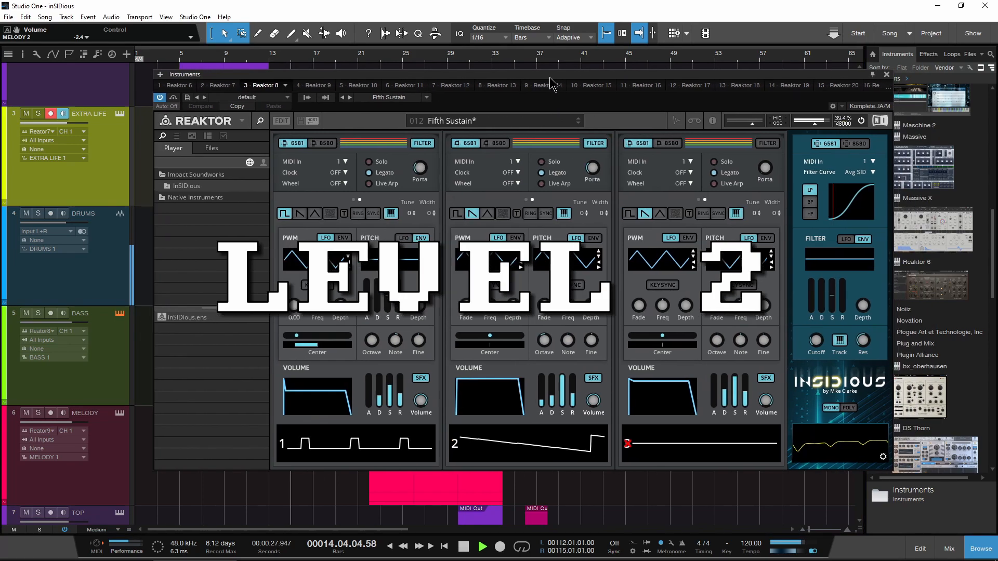
pyautogui.click(259, 121)
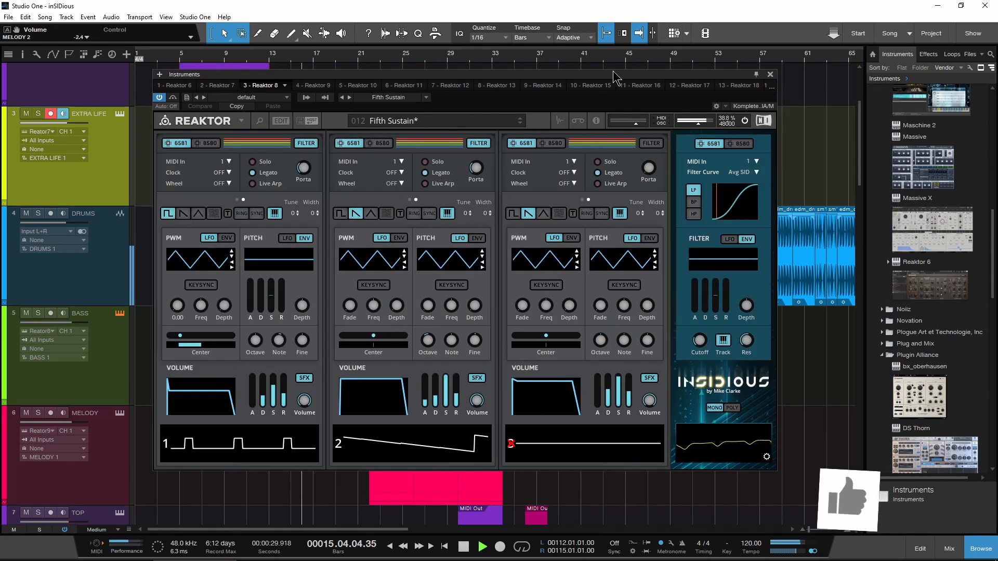
pyautogui.moveTo(735, 82); pyautogui.dragTo(783, 83)
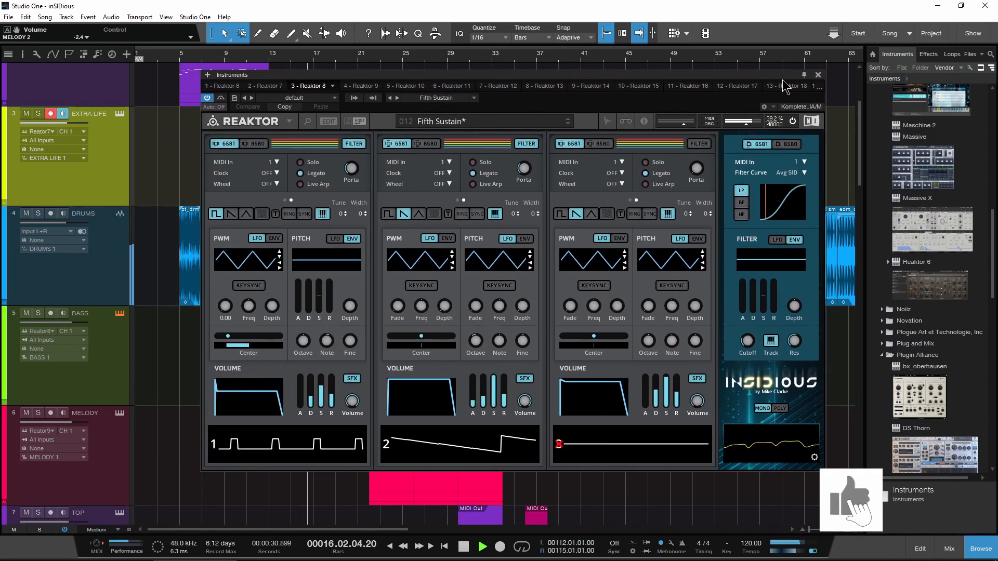
pyautogui.click(818, 75)
# Step: View the Reaktor instruments of the MELODY and TOP tracks, with the MELODY instrument's browser sidebar hidden and the window repositioned
pyautogui.scroll(-1, 391, 274)
pyautogui.scroll(-2, 391, 274)
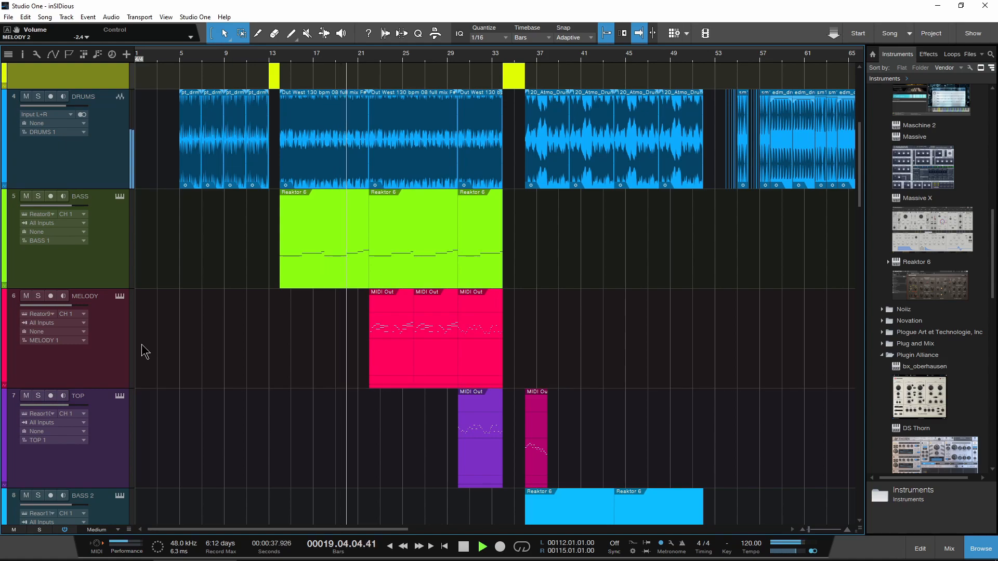
pyautogui.click(120, 298)
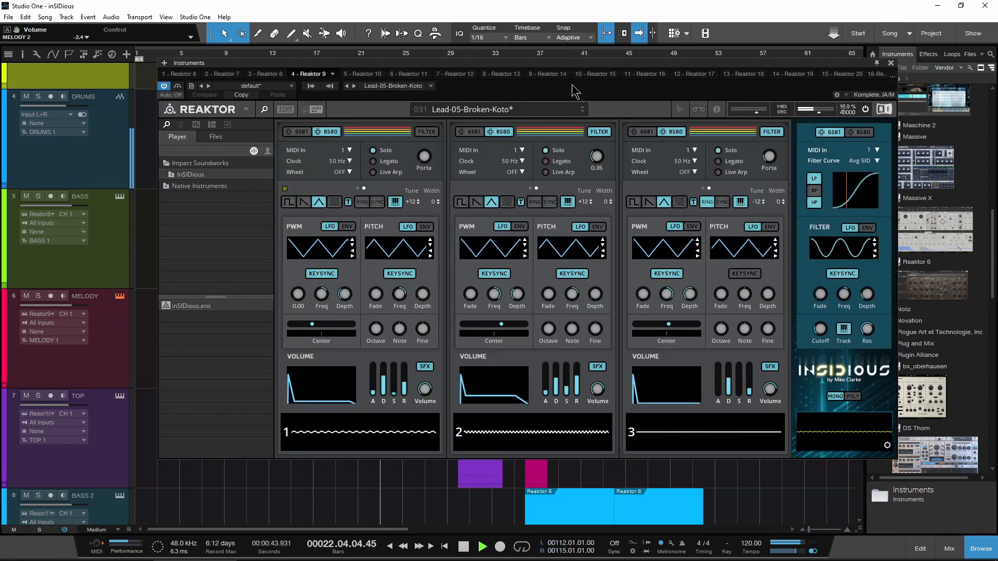
pyautogui.moveTo(582, 64); pyautogui.dragTo(562, 69)
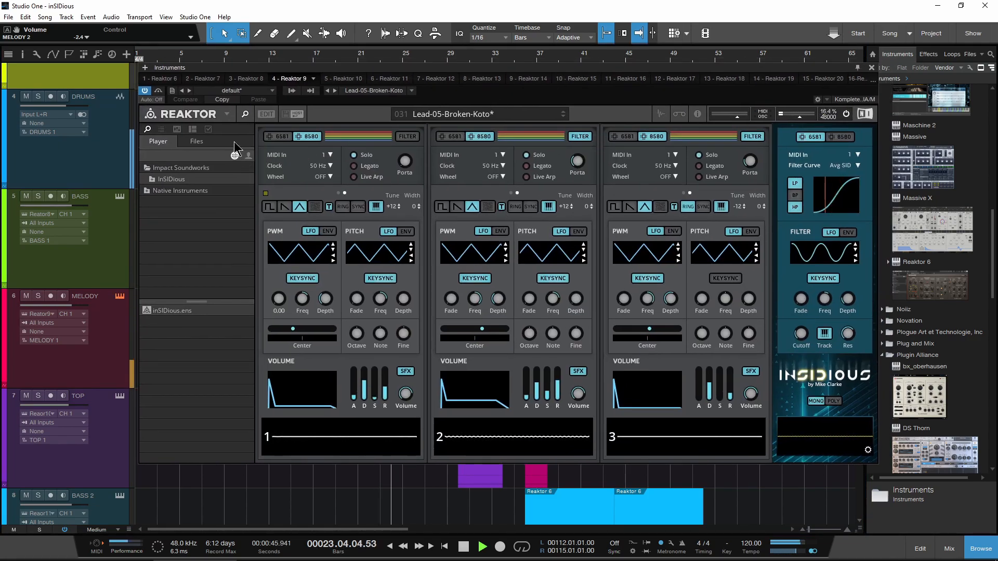
pyautogui.click(246, 123)
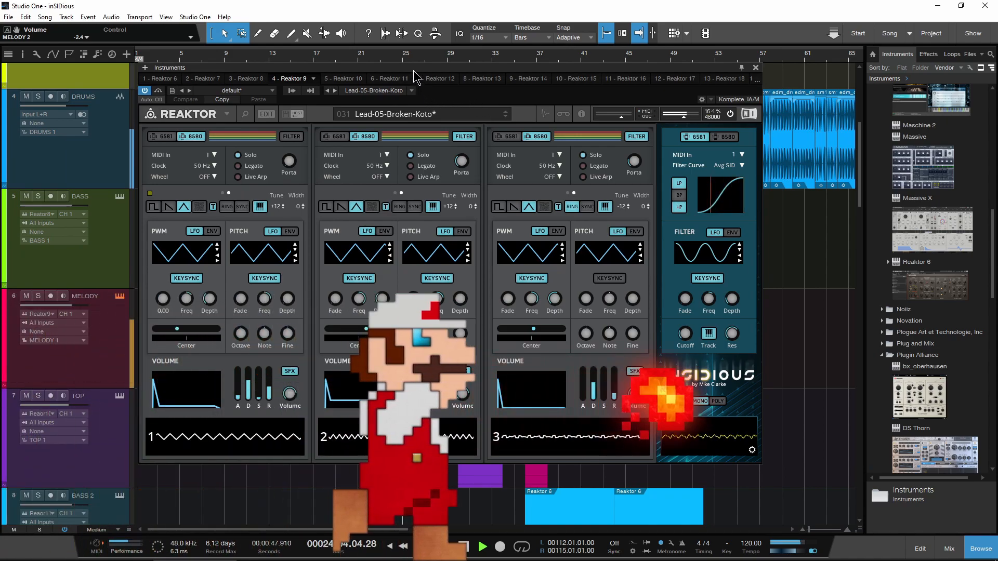
pyautogui.moveTo(413, 70); pyautogui.dragTo(475, 82)
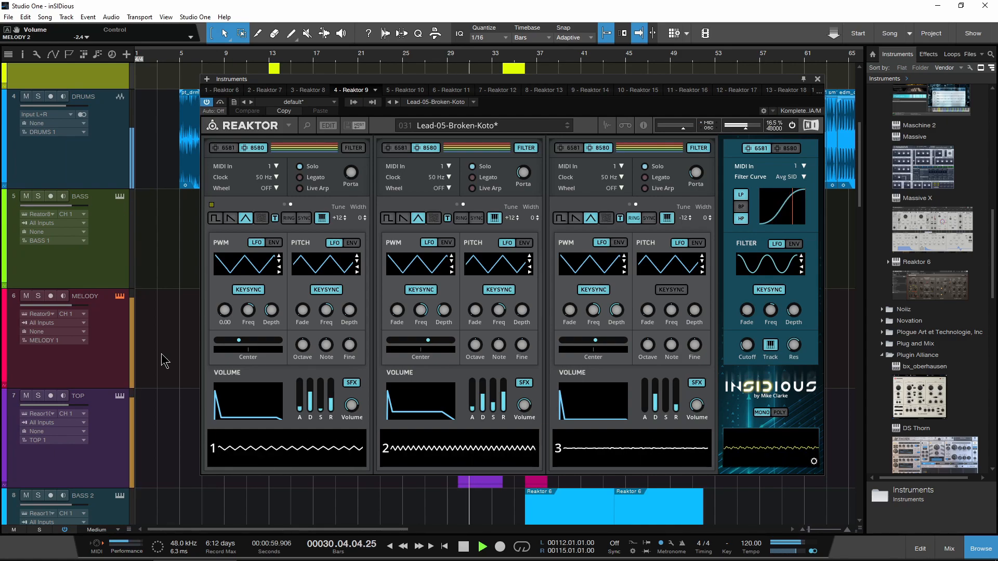
pyautogui.click(121, 397)
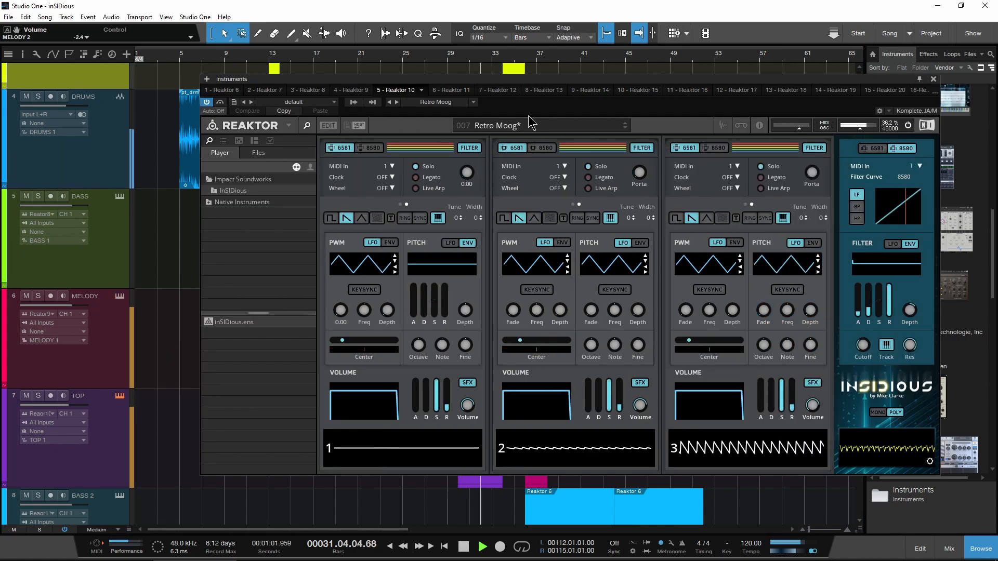
pyautogui.moveTo(556, 84); pyautogui.dragTo(501, 82)
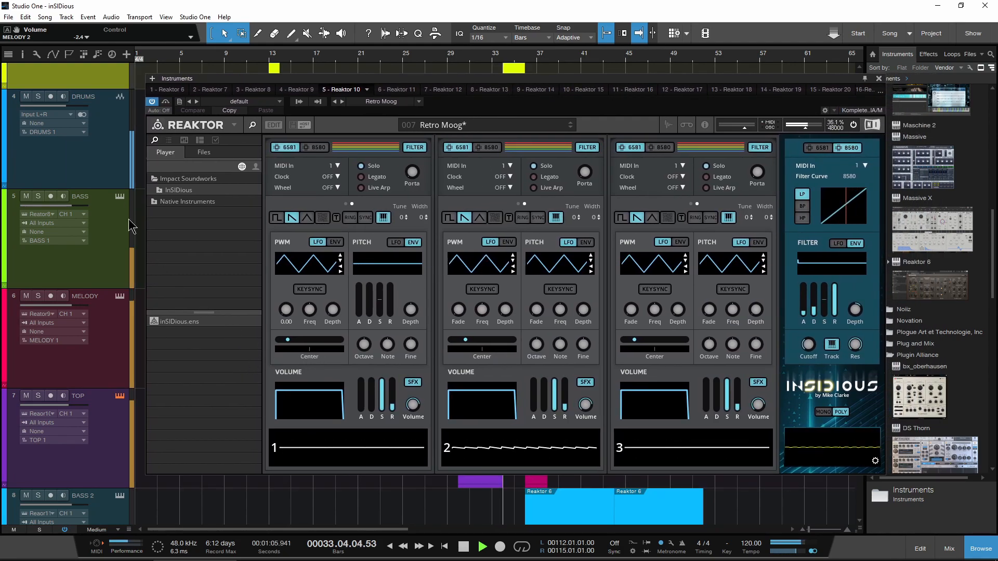
# Step: View the BASS 2 track's Reaktor instrument with its browser sidebar hidden, and close the instrument window
pyautogui.scroll(-1, 104, 234)
pyautogui.scroll(-2, 145, 298)
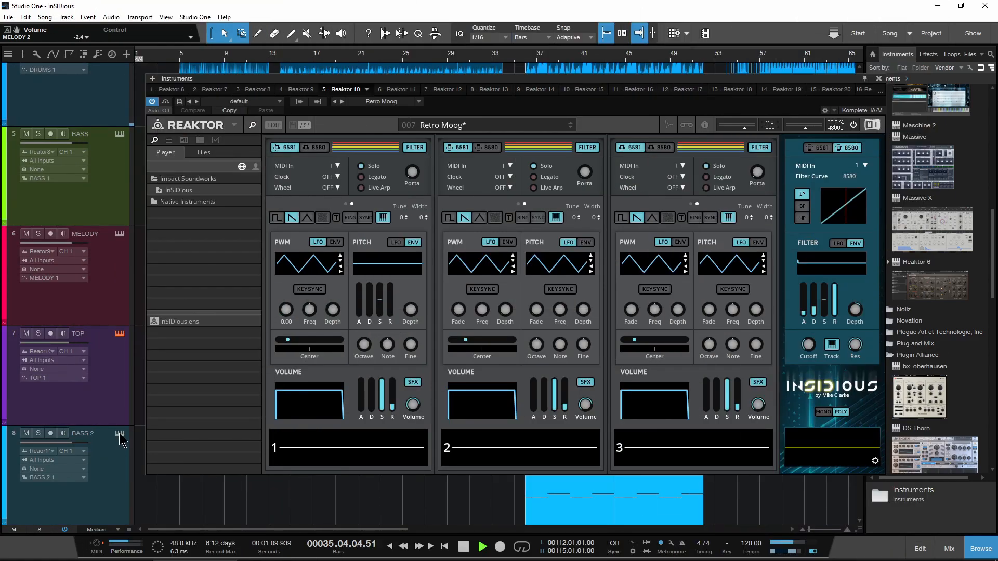
pyautogui.click(120, 436)
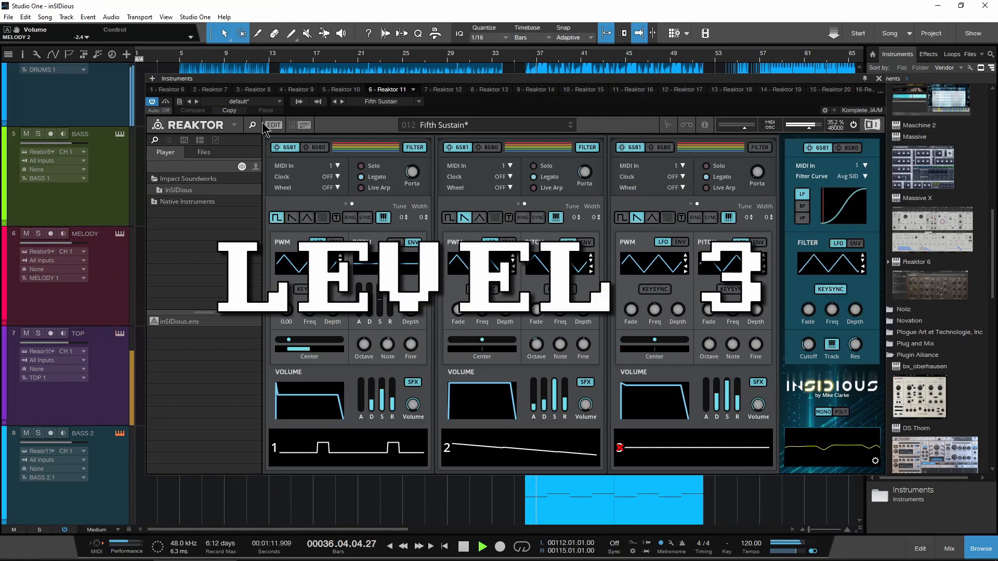
pyautogui.click(252, 127)
pyautogui.moveTo(499, 85); pyautogui.dragTo(596, 83)
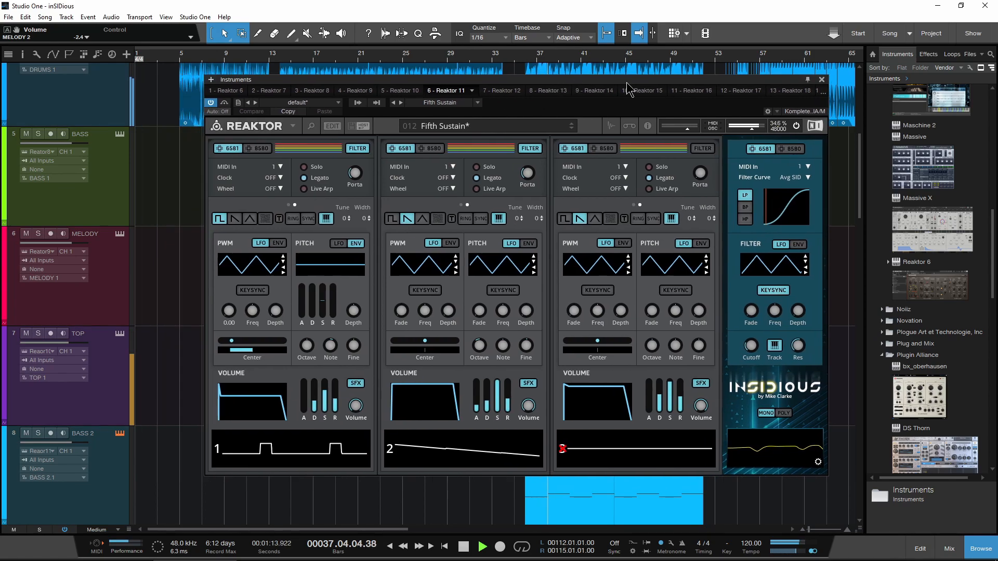
pyautogui.click(822, 80)
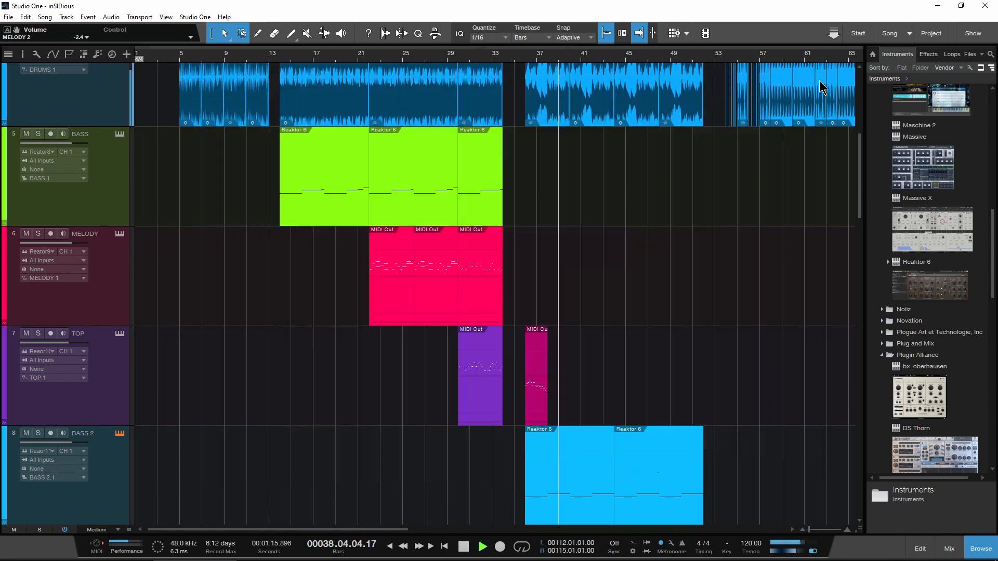
# Step: View the Reaktor instruments of the MELODY 2 and MELODY 3 tracks, and close the instrument window
pyautogui.scroll(-5, 569, 249)
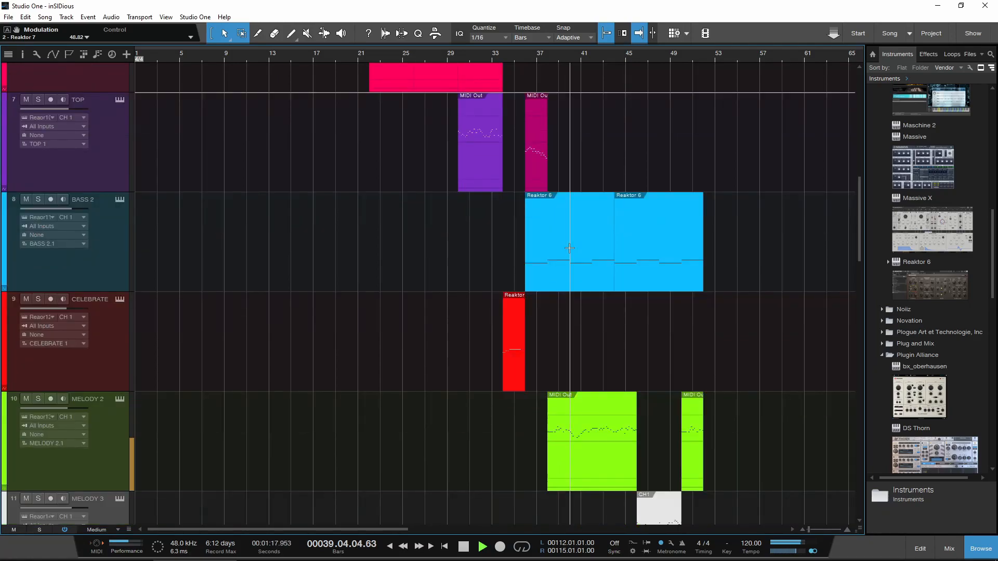
pyautogui.scroll(-3, 569, 249)
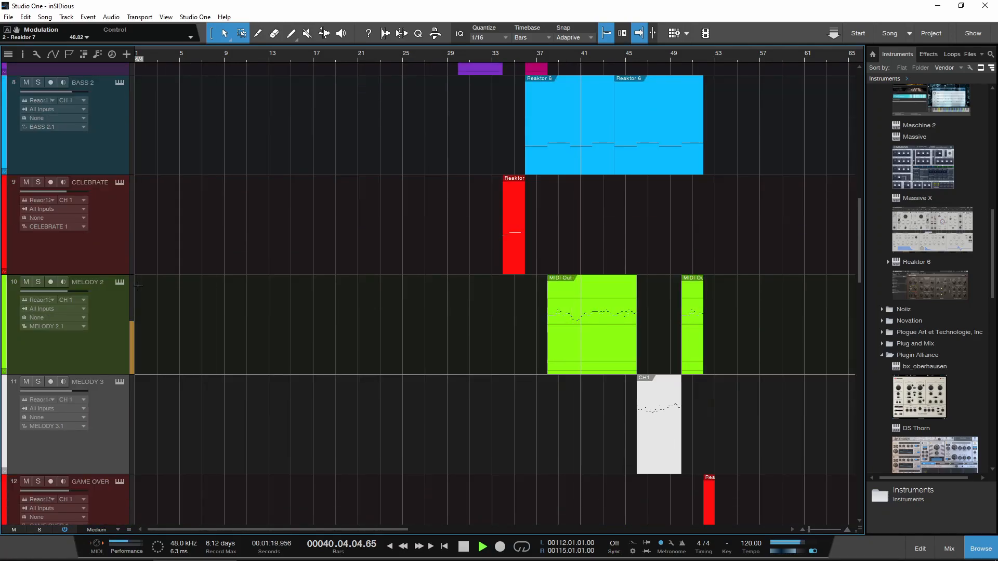
pyautogui.click(120, 282)
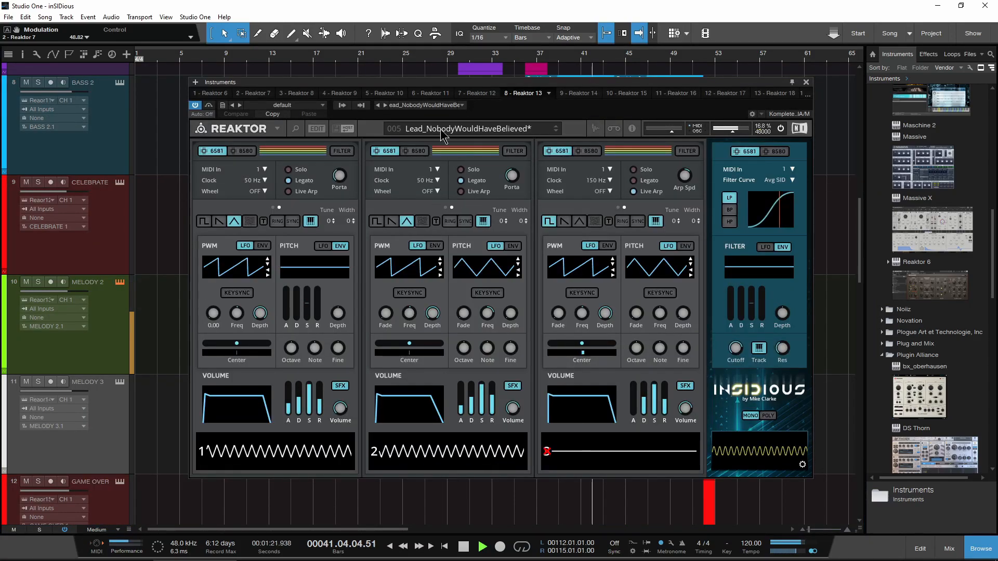
pyautogui.scroll(-1, 172, 294)
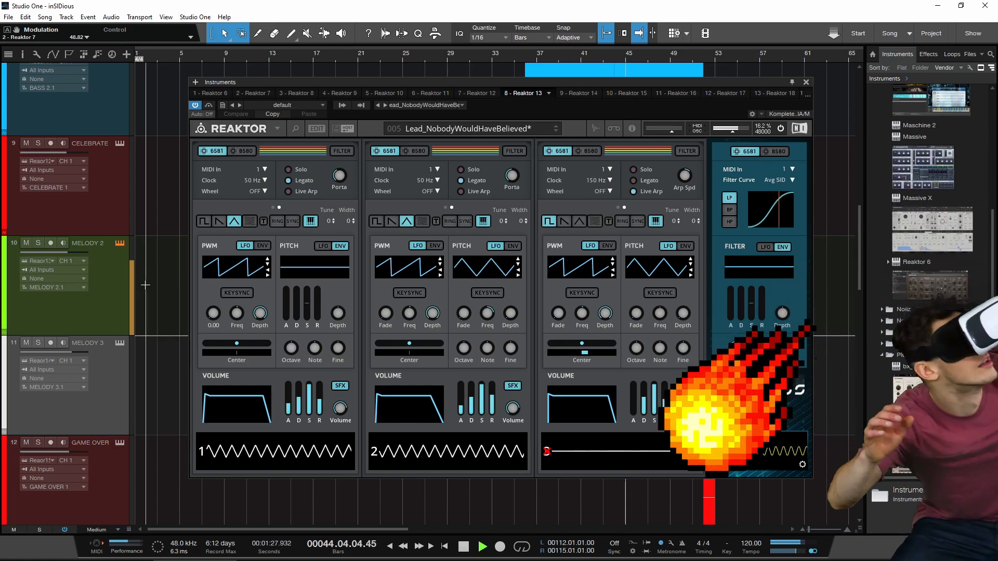
pyautogui.click(120, 349)
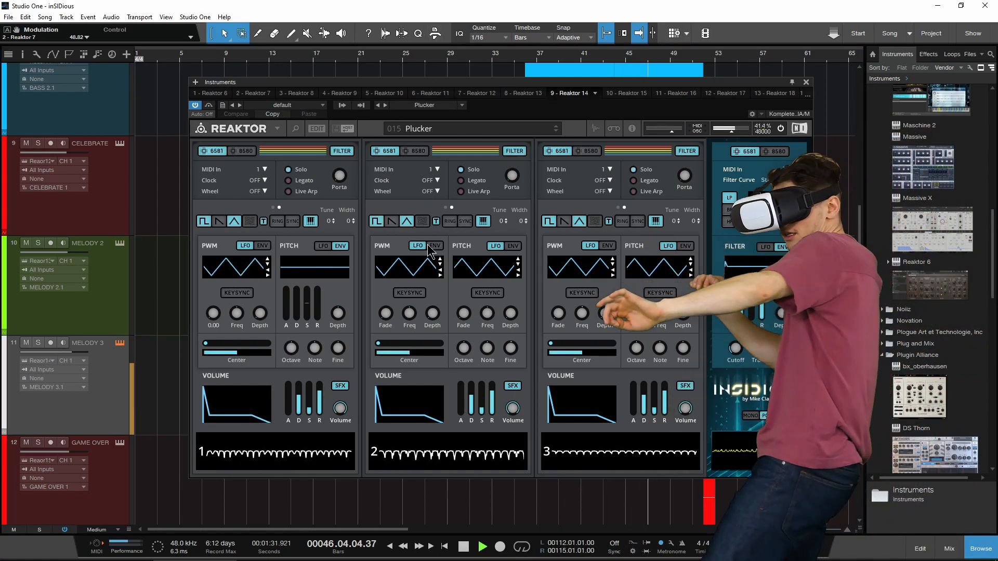
pyautogui.click(806, 84)
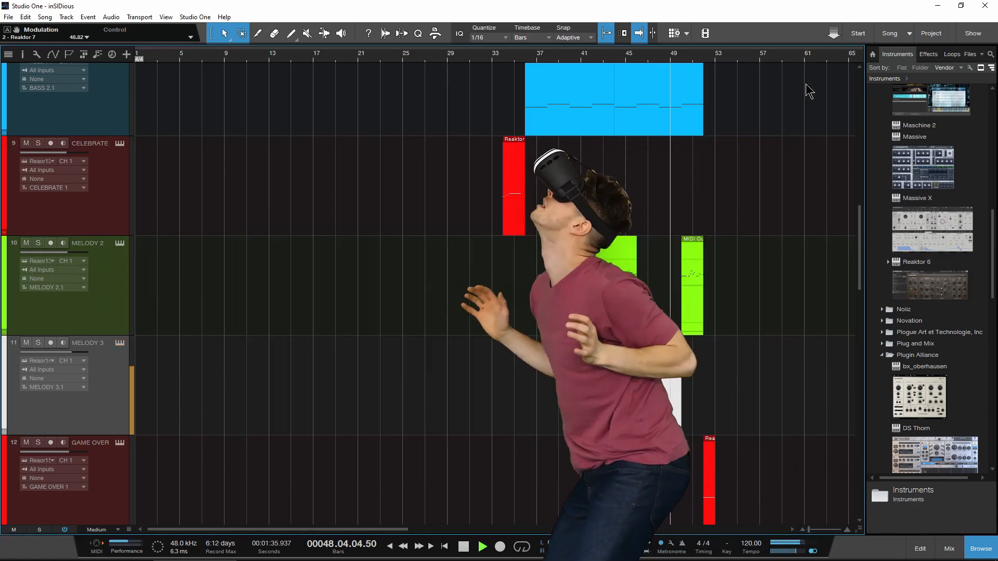
# Step: Follow playback to the next section of the arrangement and open the GAME OVER track's Reaktor instrument
pyautogui.scroll(-2, 346, 228)
pyautogui.scroll(-1, 348, 227)
pyautogui.hscroll(12, 347, 227)
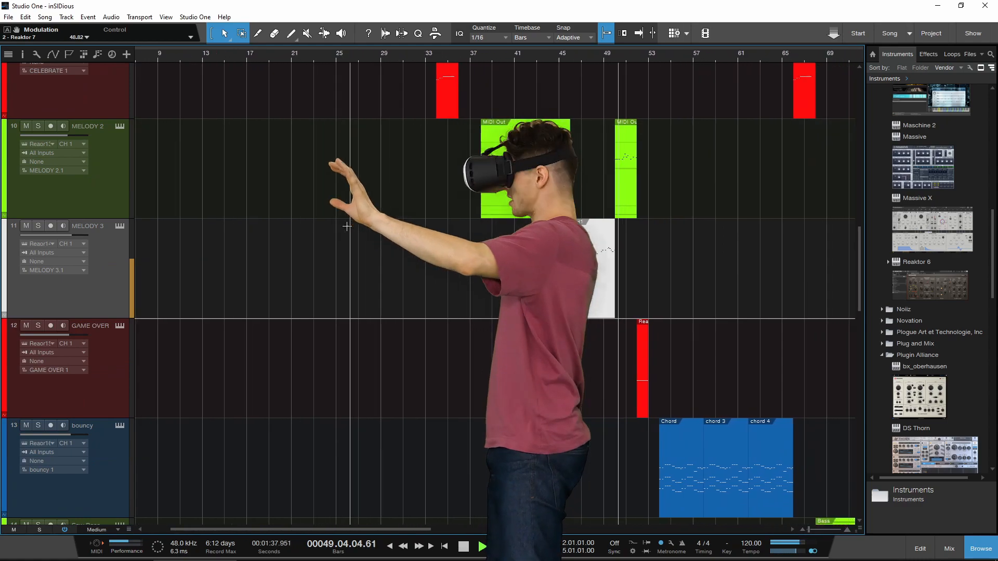
pyautogui.hscroll(10, 346, 226)
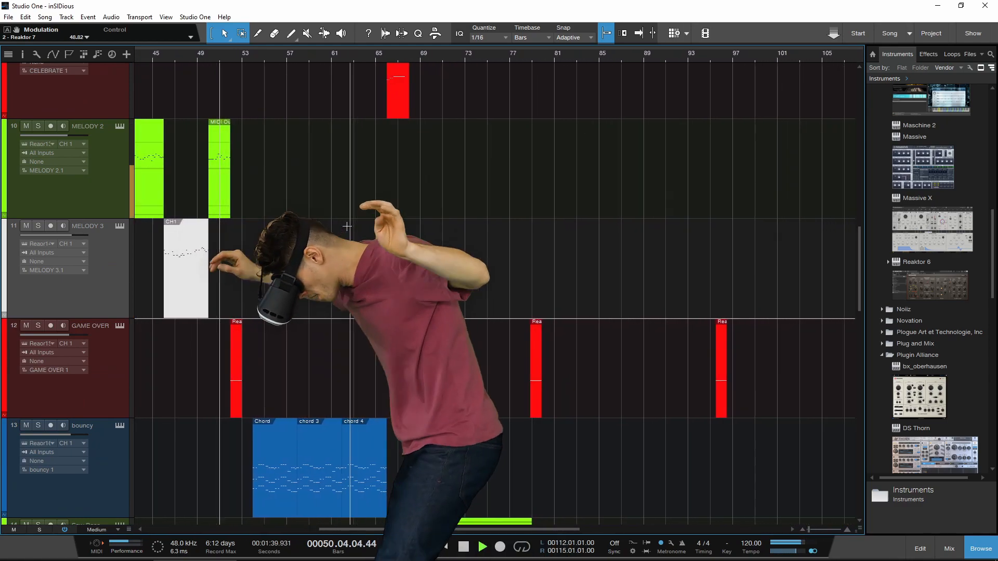
pyautogui.click(119, 327)
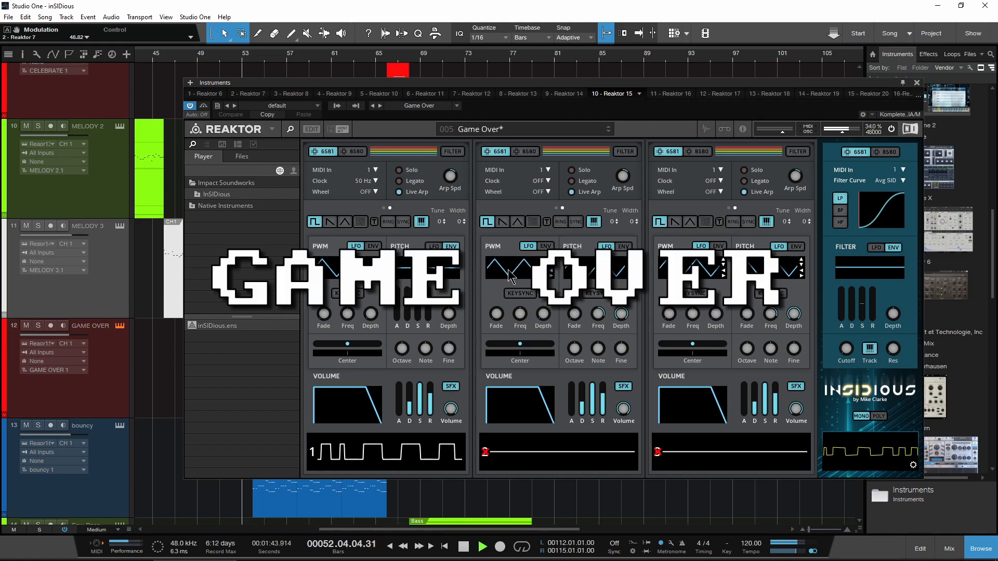
# Step: View the bouncy track's Reaktor instrument in a repositioned window and close it
pyautogui.click(120, 426)
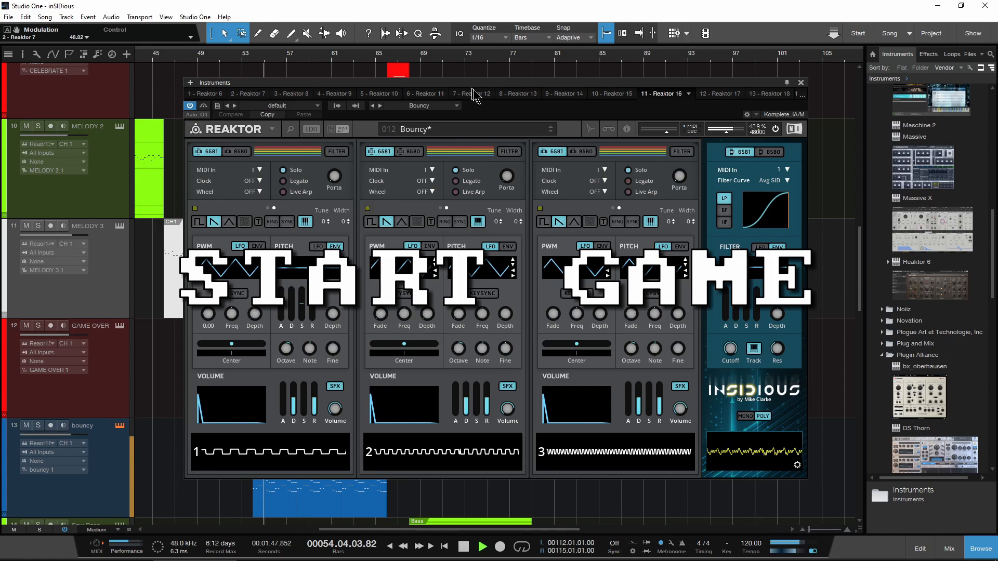
pyautogui.moveTo(471, 88); pyautogui.dragTo(484, 93)
pyautogui.scroll(-3, 151, 343)
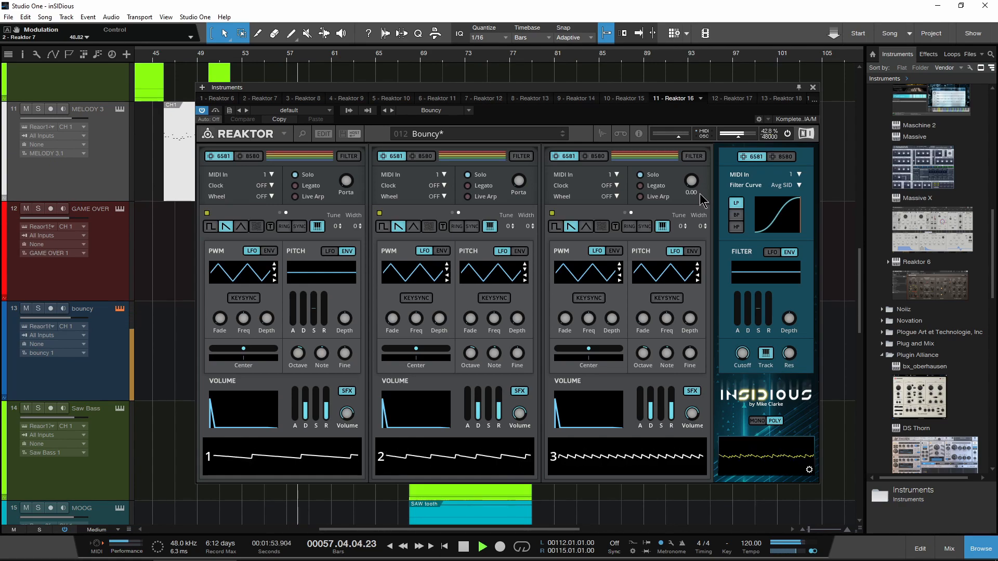
pyautogui.click(813, 87)
# Step: Open the Saw Bass track's Reaktor instrument while its section of the song plays
pyautogui.scroll(-2, 436, 289)
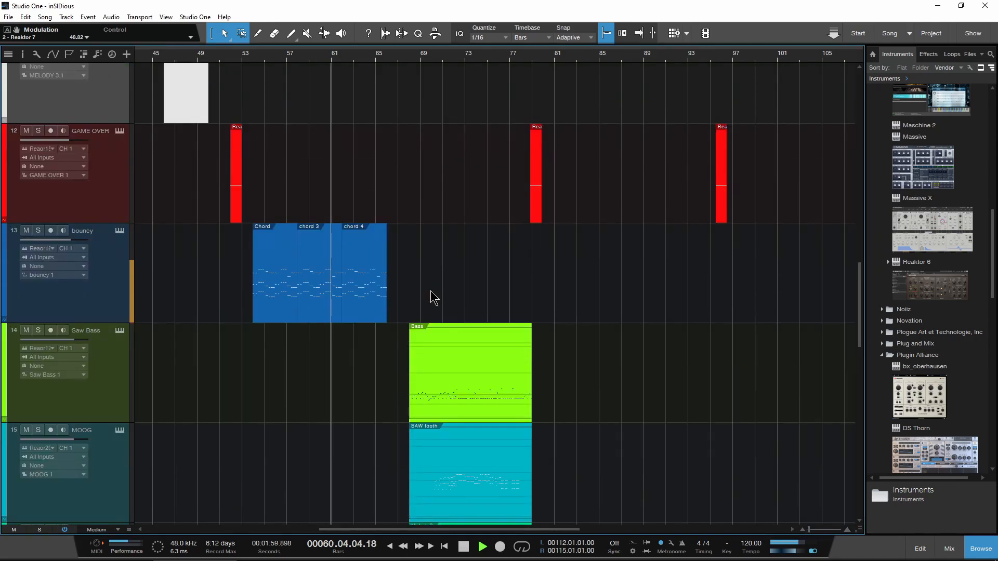
pyautogui.scroll(-3, 430, 291)
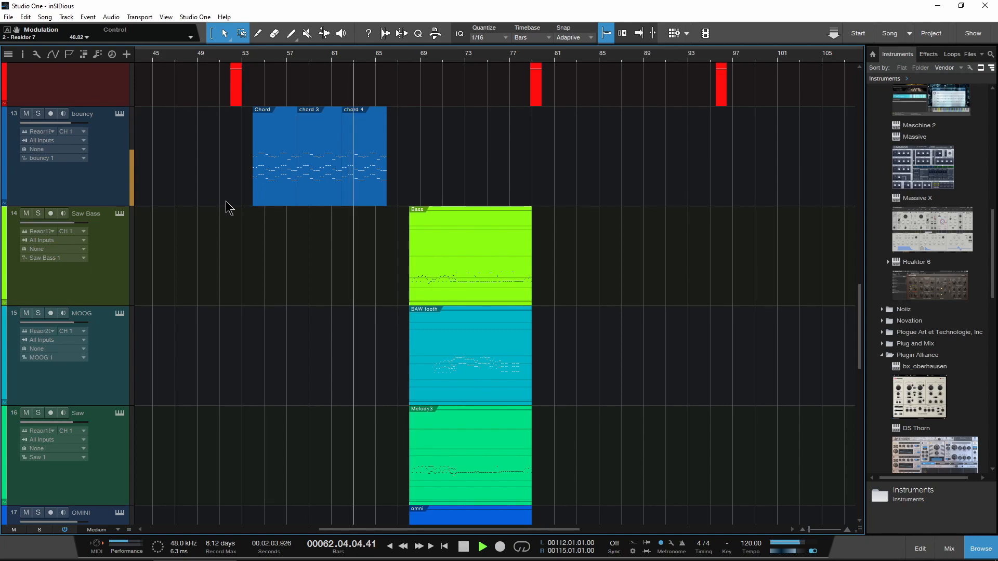
pyautogui.scroll(-1, 227, 208)
pyautogui.scroll(2, 227, 208)
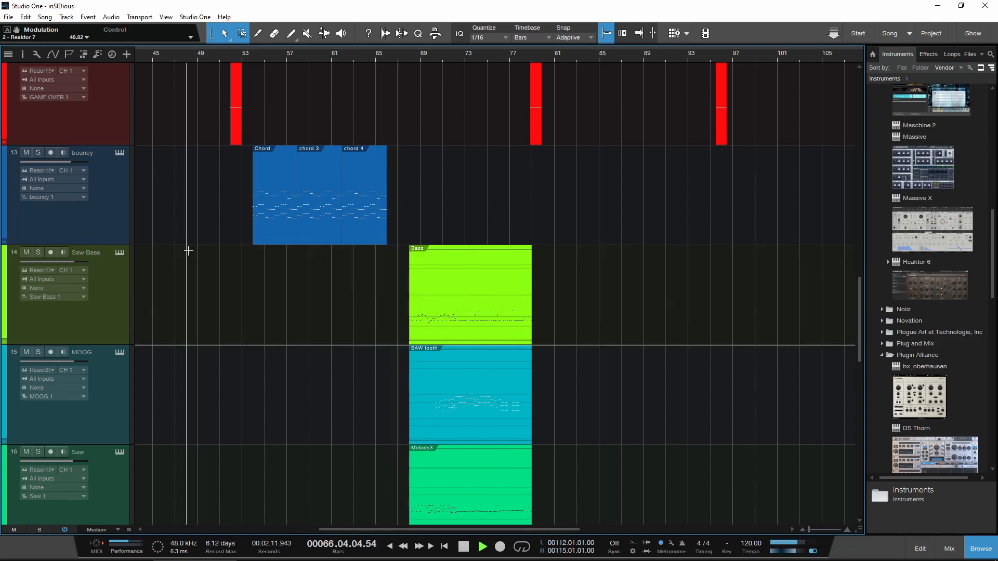
pyautogui.click(119, 253)
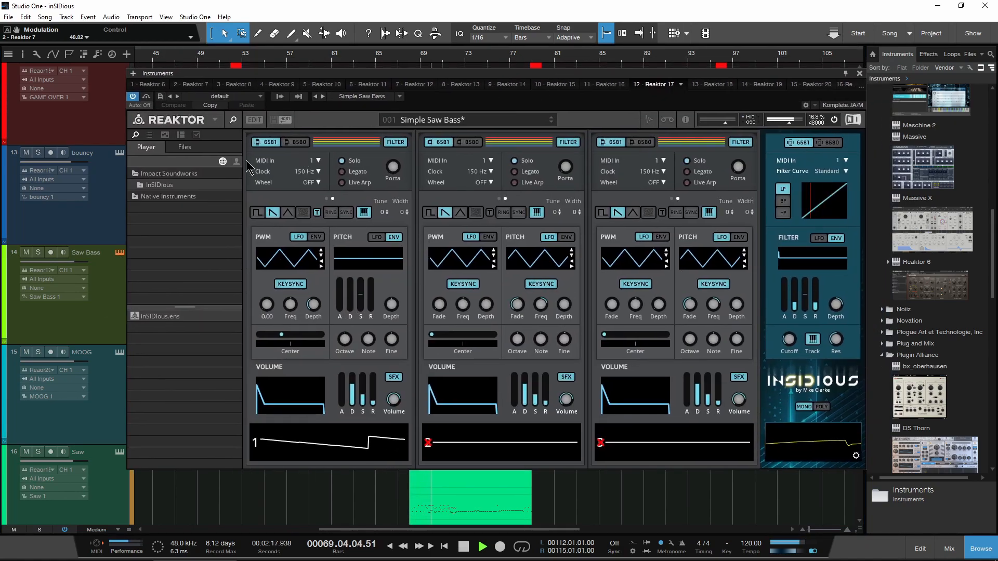
# Step: View the Saw Bass track's Reaktor instrument with its side pane hidden, and open the MOOG track's instrument
pyautogui.click(233, 120)
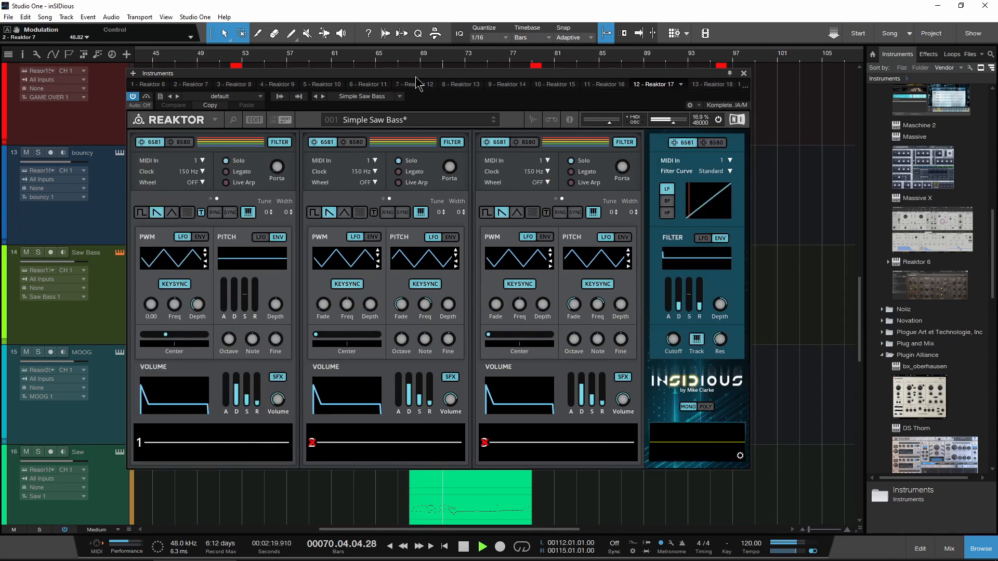
pyautogui.moveTo(416, 78); pyautogui.dragTo(470, 80)
pyautogui.click(120, 353)
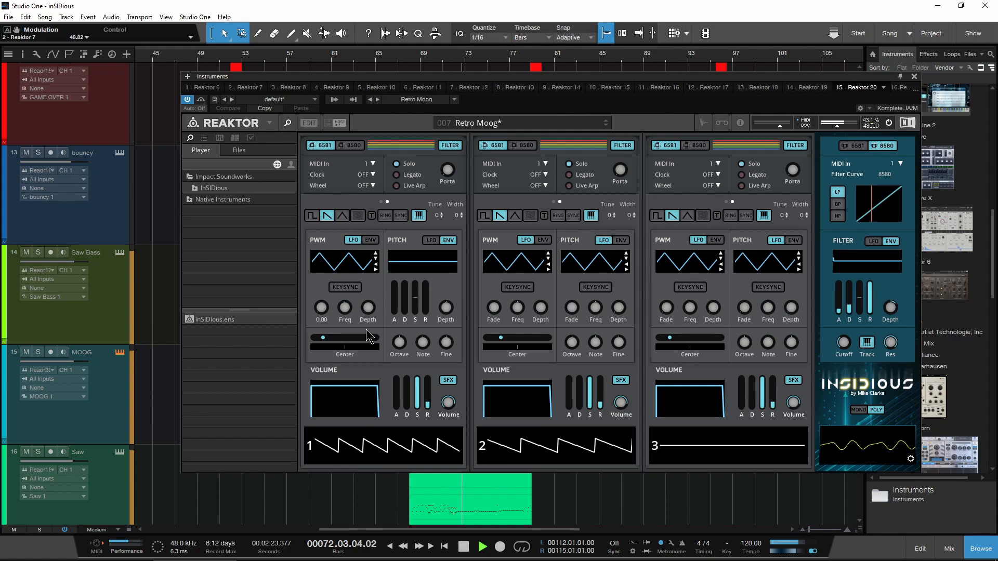
# Step: Open the Saw track's Reaktor instrument, hide its side pane and reposition the window
pyautogui.click(119, 452)
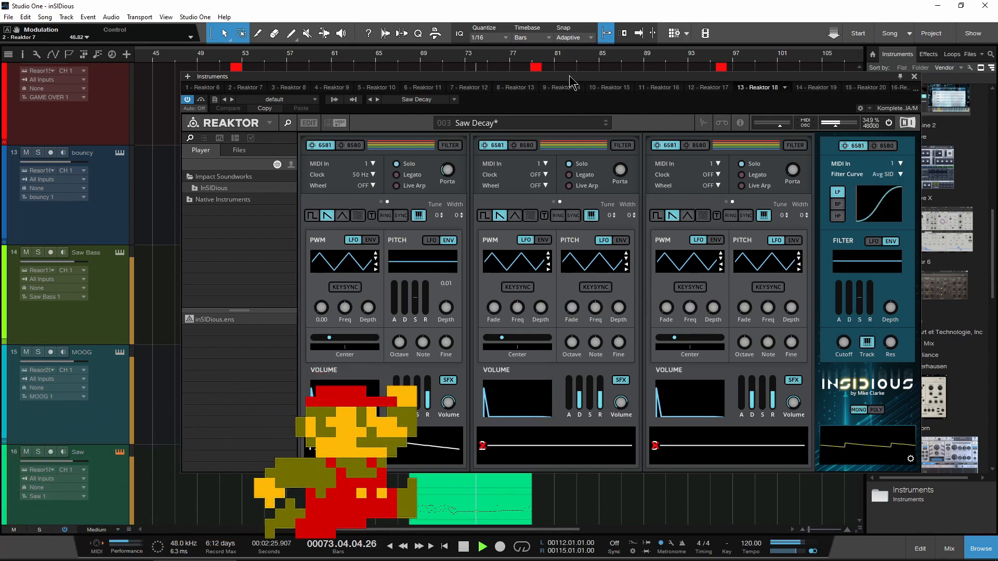
pyautogui.moveTo(571, 78); pyautogui.dragTo(525, 76)
pyautogui.click(249, 122)
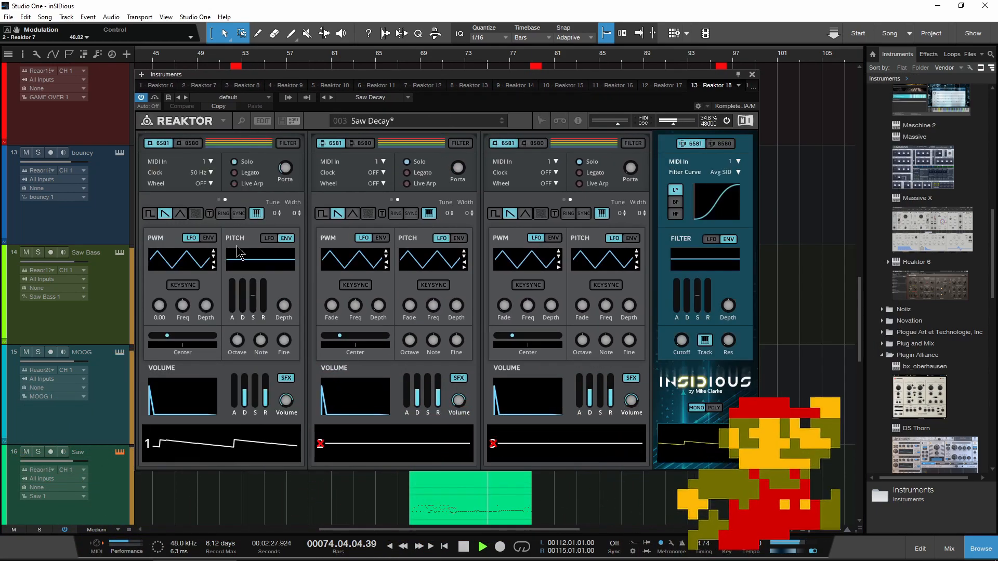
pyautogui.scroll(-2, 278, 496)
pyautogui.moveTo(390, 75); pyautogui.dragTo(453, 75)
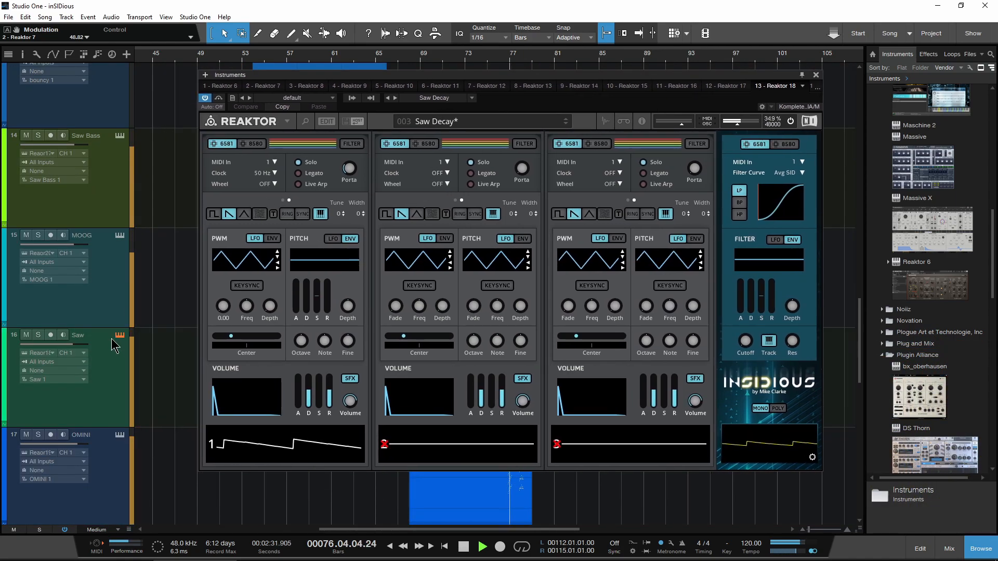
# Step: View track 18's Reaktor instrument with its side pane hidden, and close the instrument window
pyautogui.scroll(-3, 185, 341)
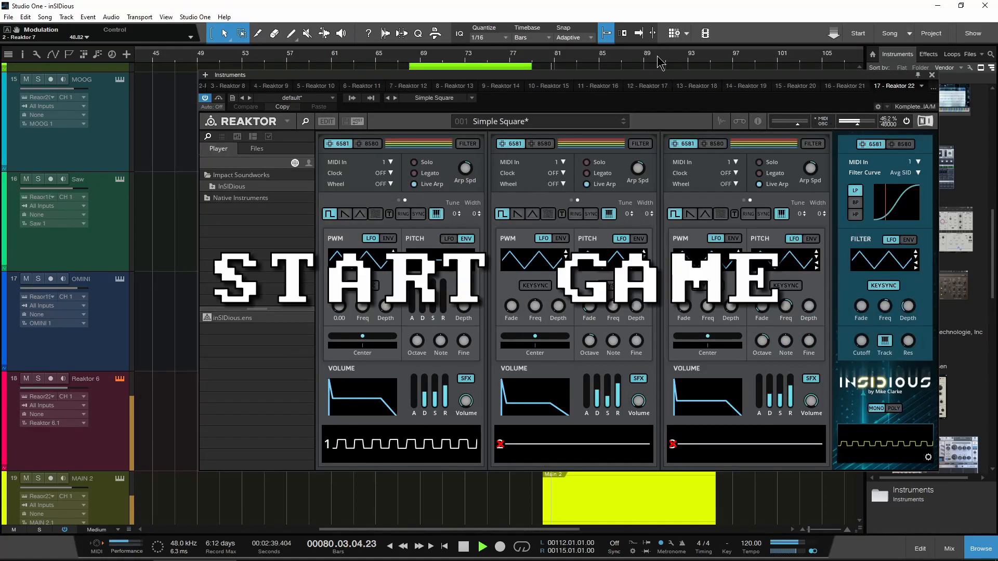
pyautogui.moveTo(656, 75); pyautogui.dragTo(584, 77)
pyautogui.click(232, 124)
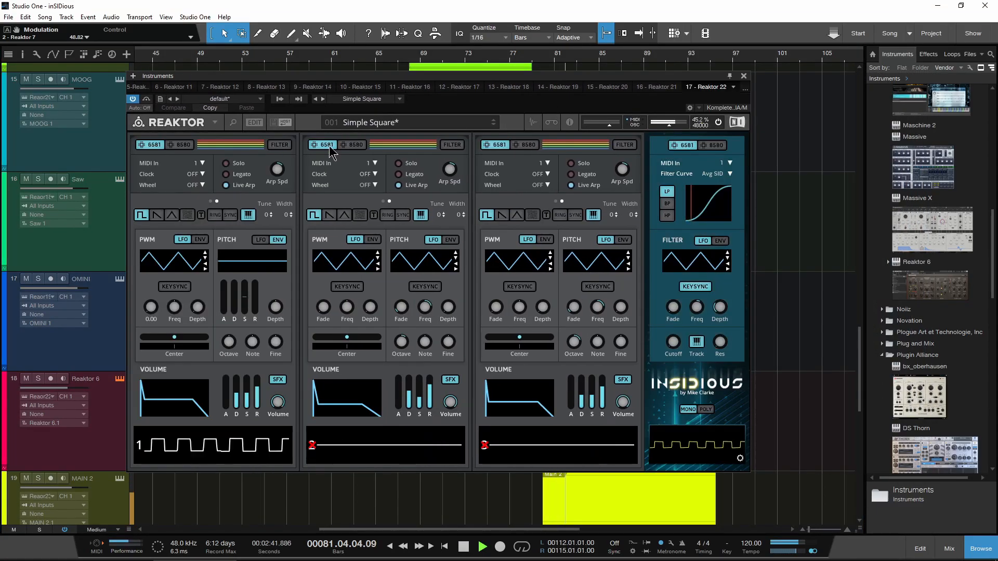
pyautogui.moveTo(466, 77); pyautogui.dragTo(526, 83)
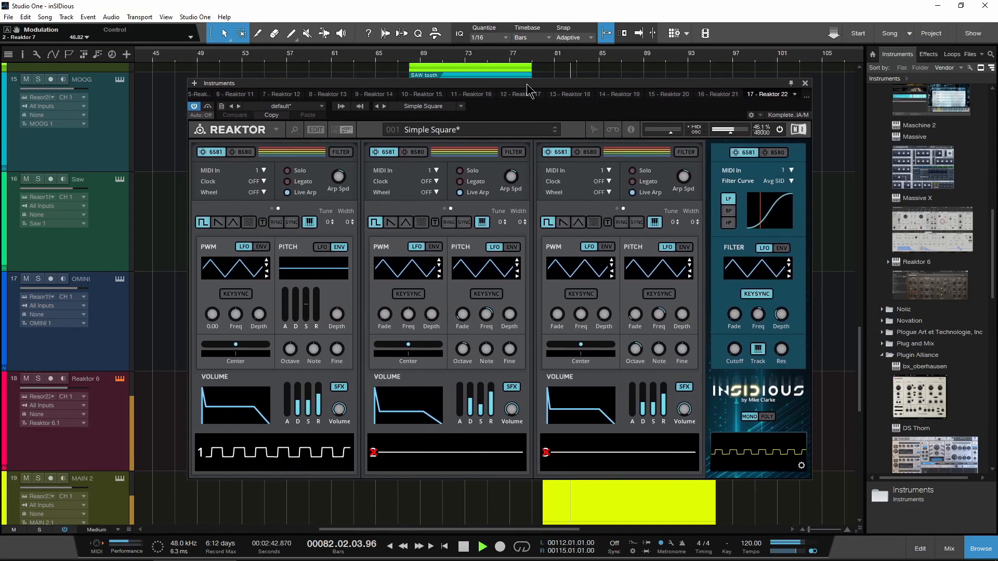
pyautogui.click(805, 84)
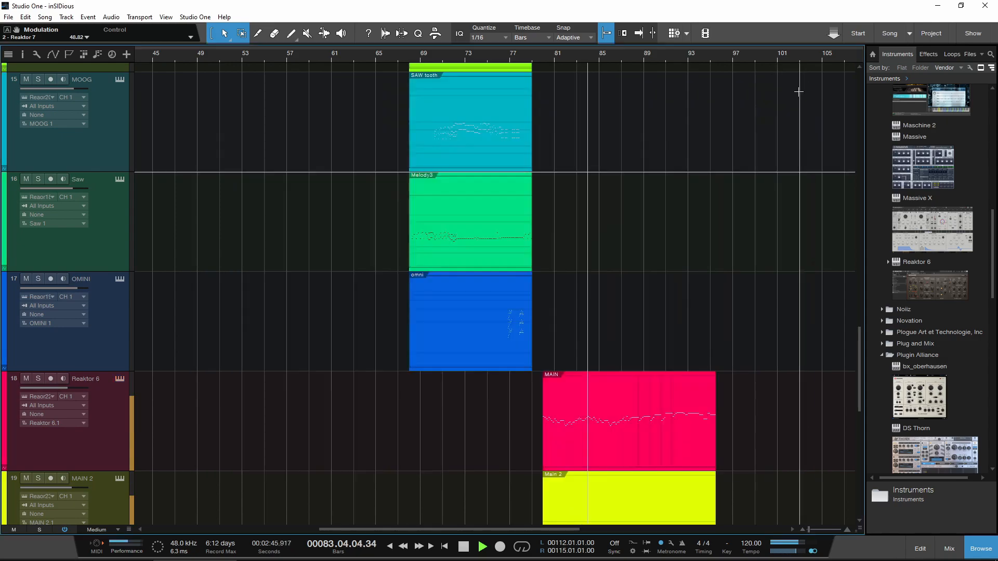
# Step: Follow playback to the MAIN section, view the MAIN 2 and MAIN 3 tracks' Reaktor instruments, and close the window
pyautogui.scroll(-5, 390, 272)
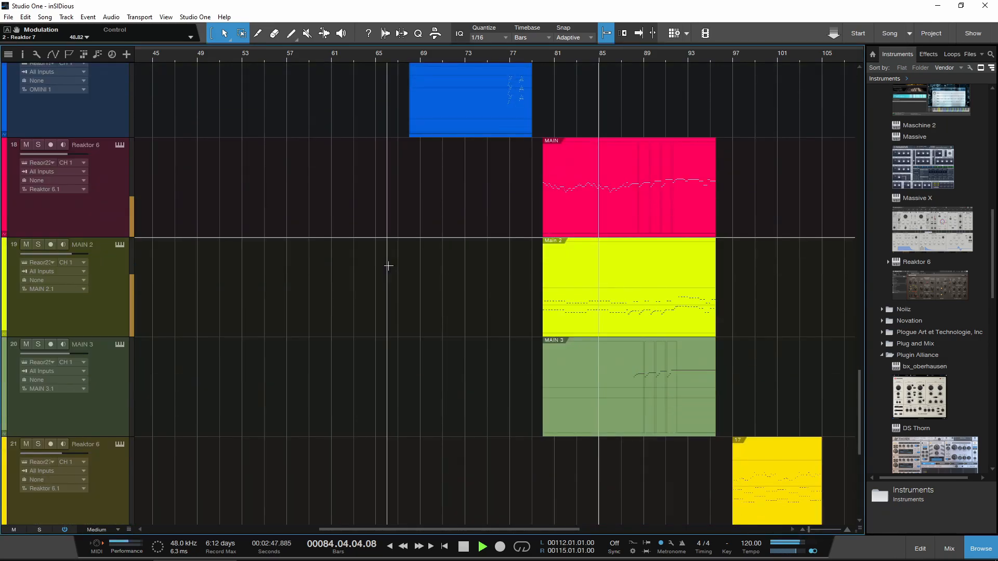
pyautogui.hscroll(10, 388, 266)
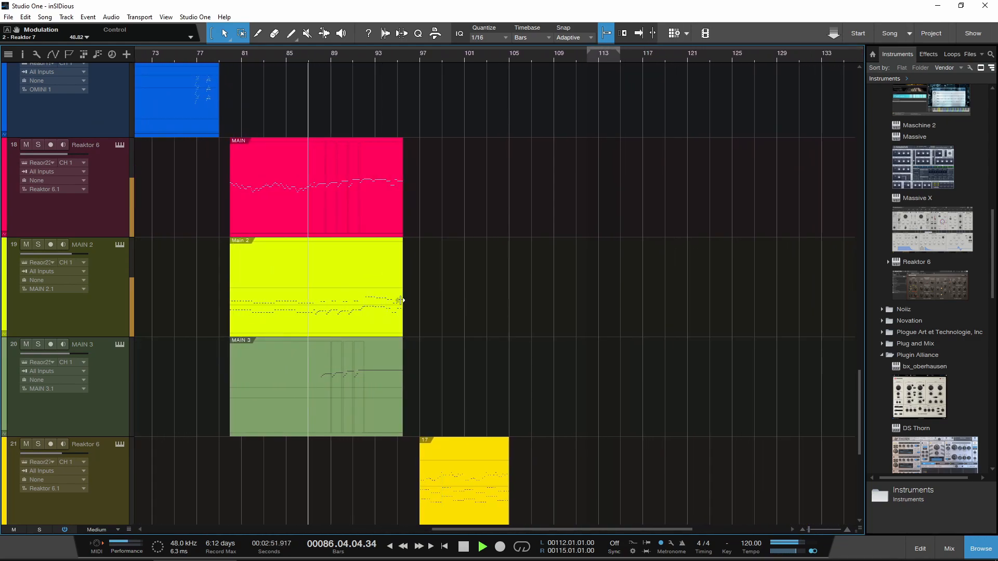
pyautogui.click(119, 247)
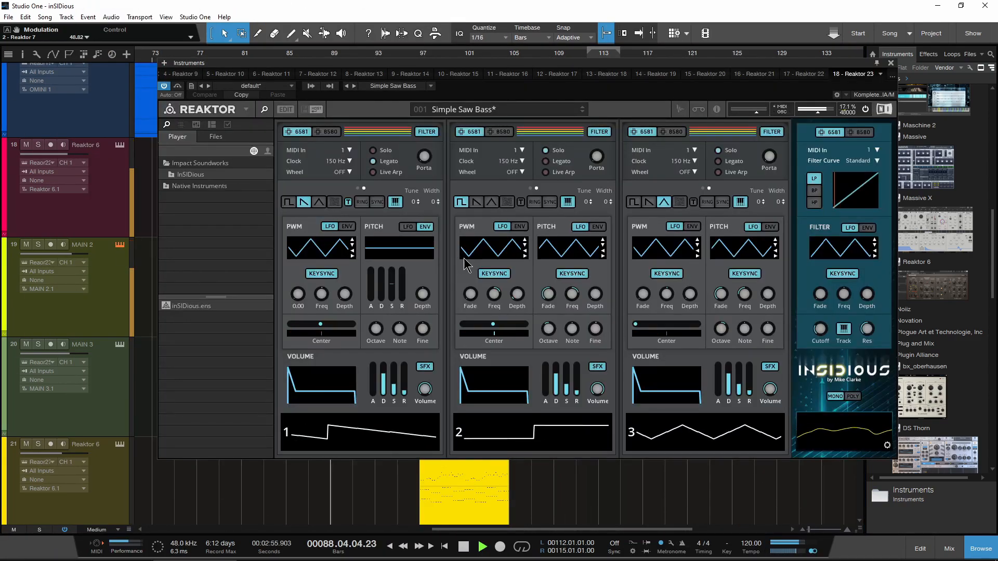
pyautogui.click(118, 347)
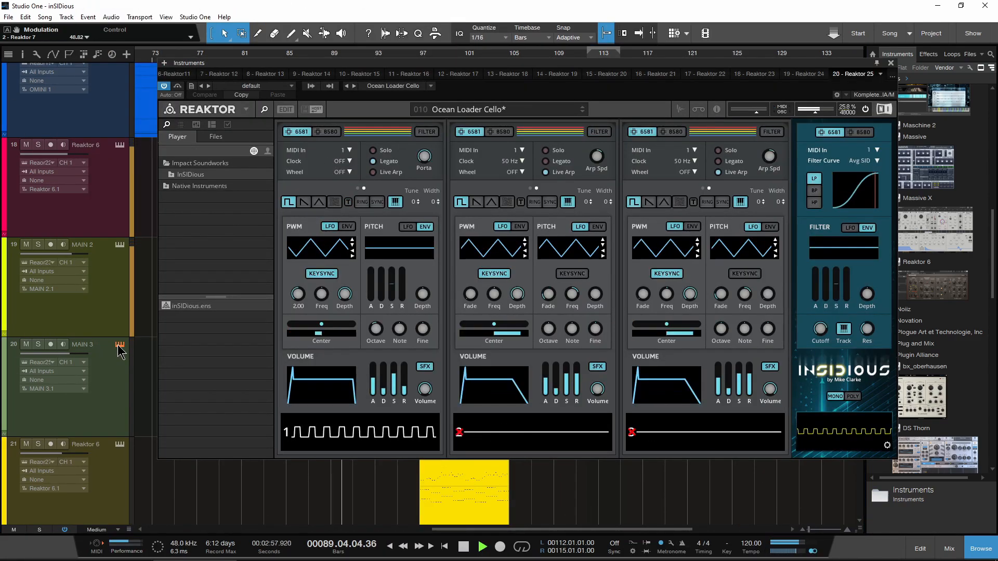
pyautogui.click(266, 110)
pyautogui.moveTo(471, 75); pyautogui.dragTo(521, 77)
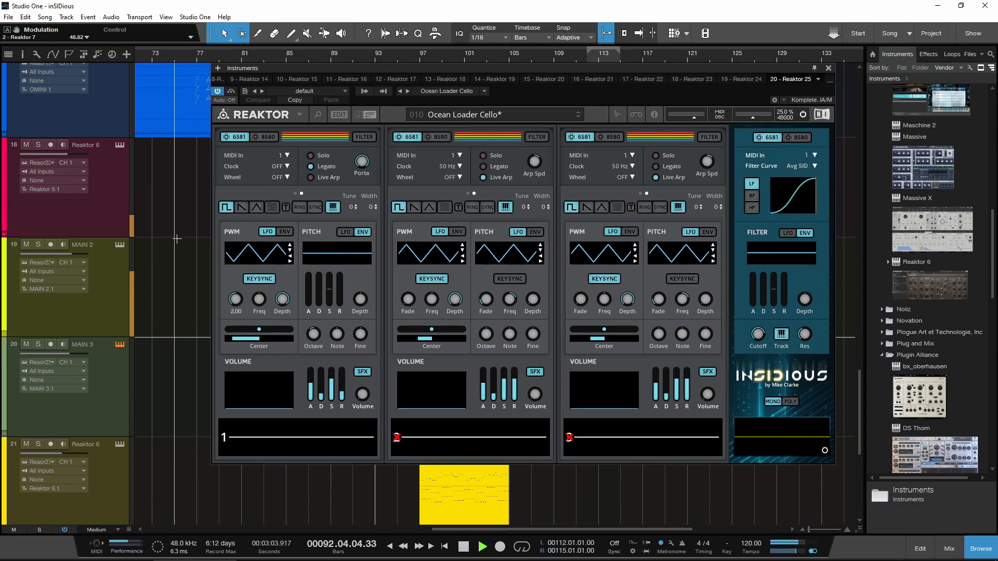
pyautogui.click(829, 68)
# Step: Open track 21's Reaktor instrument and hide its side pane while its section of the song plays
pyautogui.scroll(-5, 312, 335)
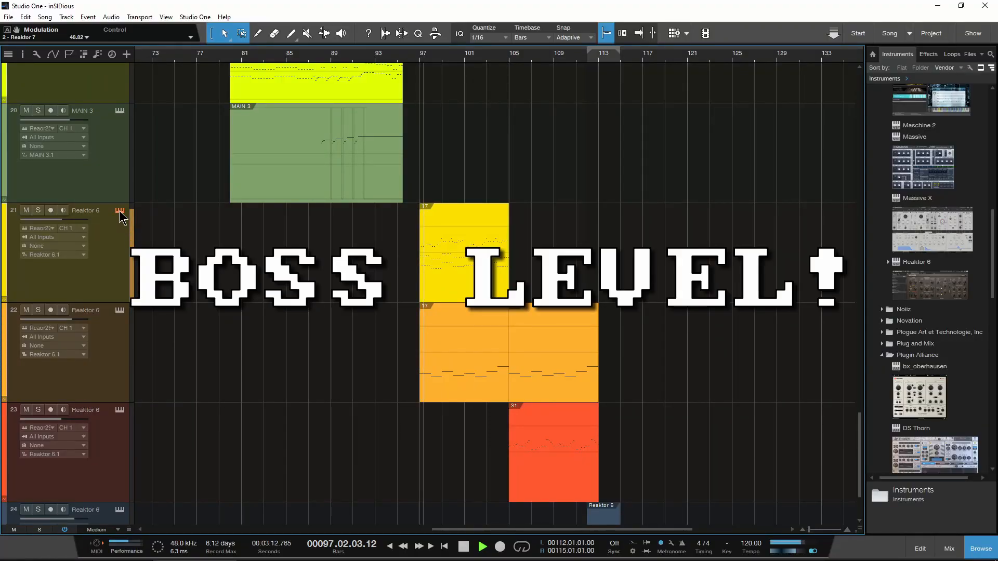
pyautogui.click(120, 210)
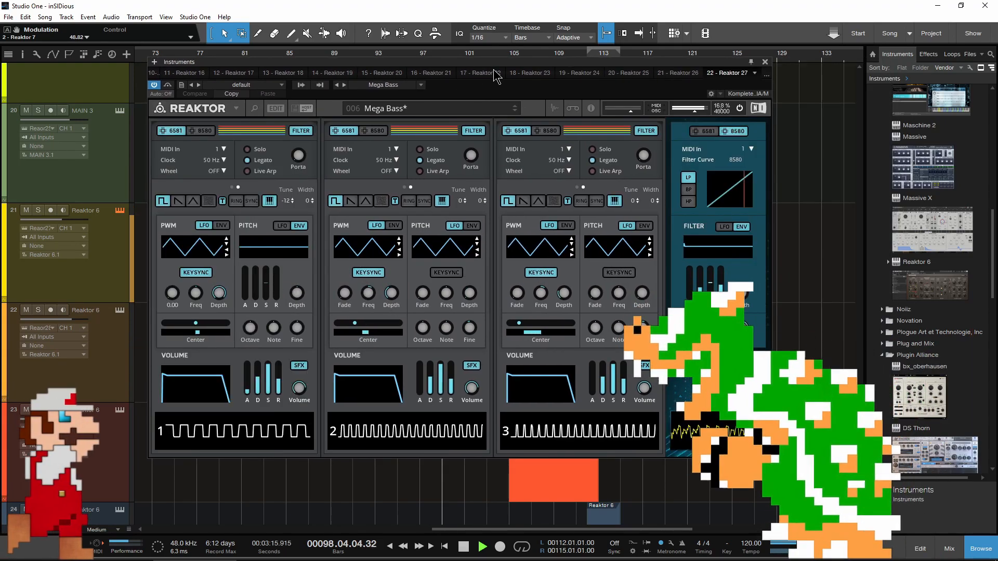
pyautogui.click(254, 108)
pyautogui.scroll(-1, 182, 318)
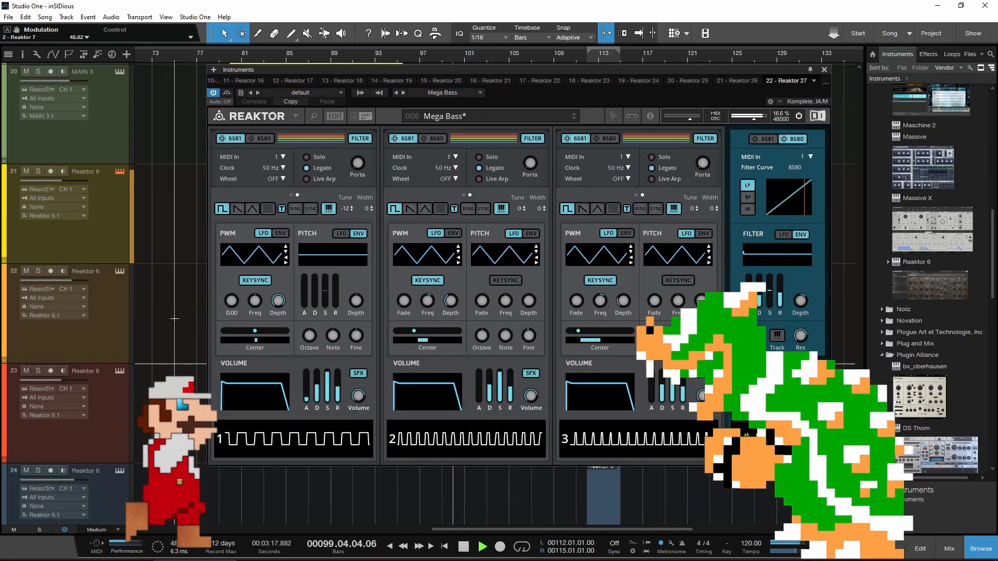
# Step: View track 22's Reaktor instrument in a repositioned window and close it
pyautogui.click(120, 272)
pyautogui.moveTo(569, 70); pyautogui.dragTo(507, 71)
pyautogui.click(879, 71)
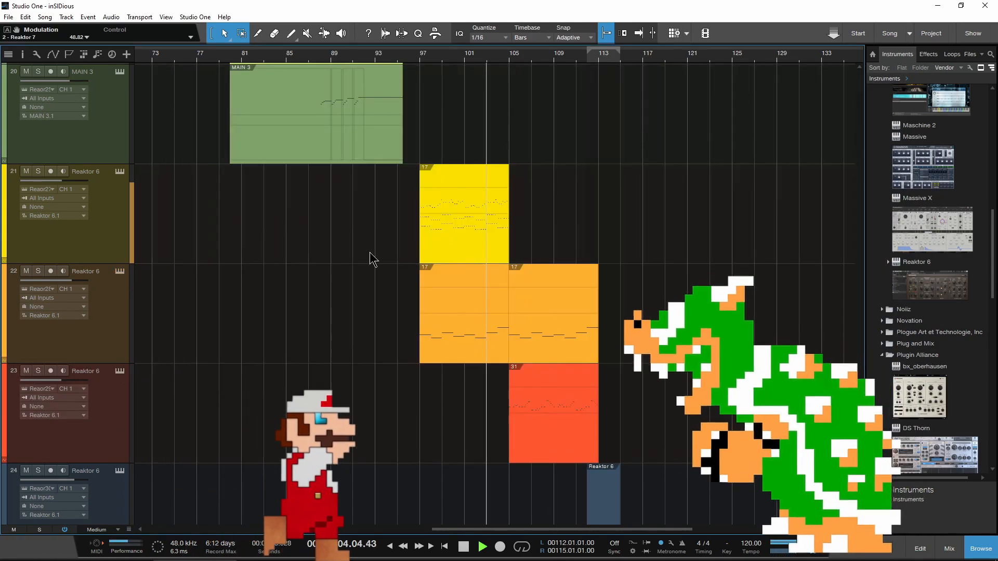
# Step: View track 23's Reaktor instrument with its side pane hidden, and open track 24's instrument for the song's ending
pyautogui.scroll(-2, 364, 270)
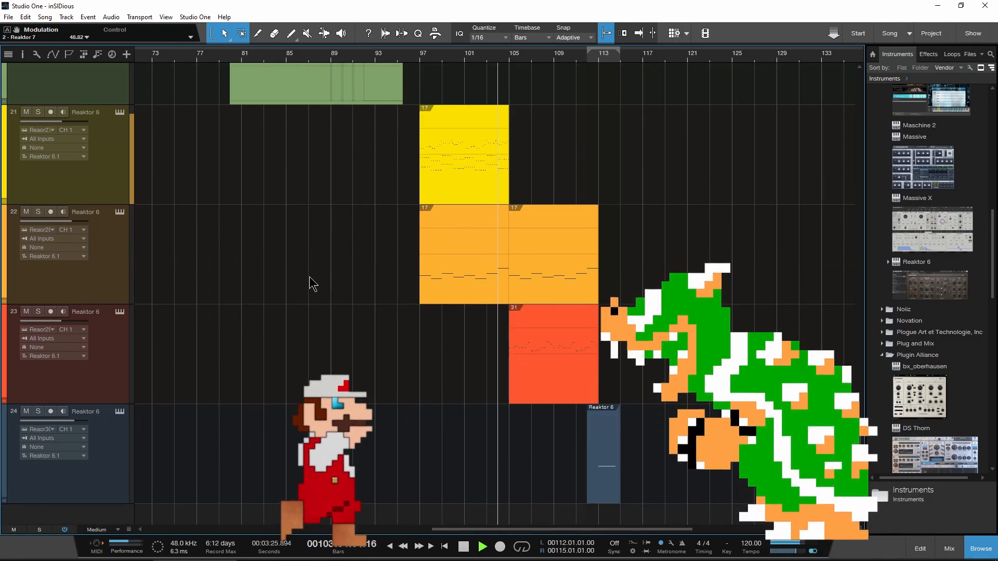
pyautogui.click(120, 311)
pyautogui.moveTo(635, 64); pyautogui.dragTo(618, 65)
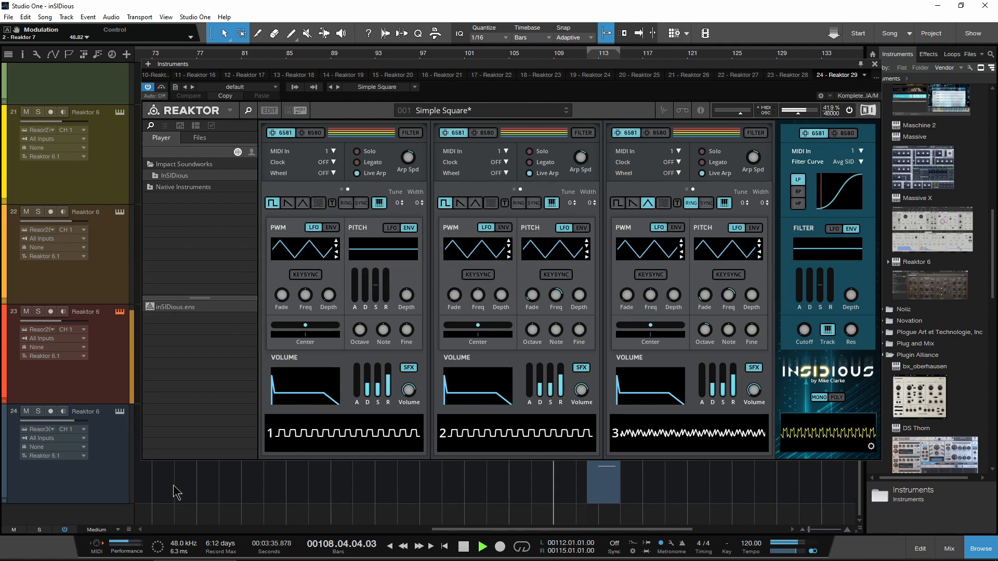
pyautogui.click(246, 112)
pyautogui.moveTo(400, 65); pyautogui.dragTo(457, 69)
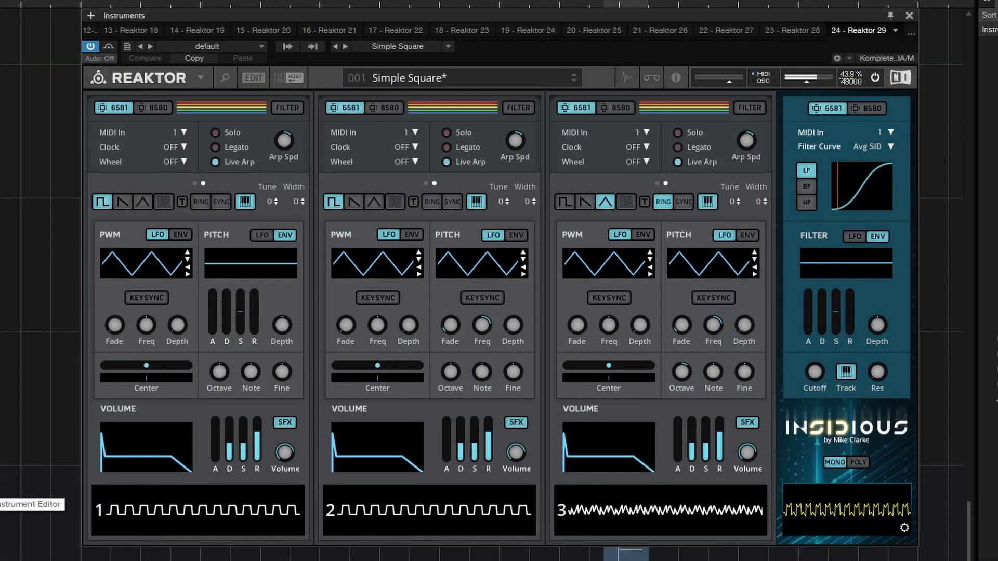
pyautogui.click(1, 551)
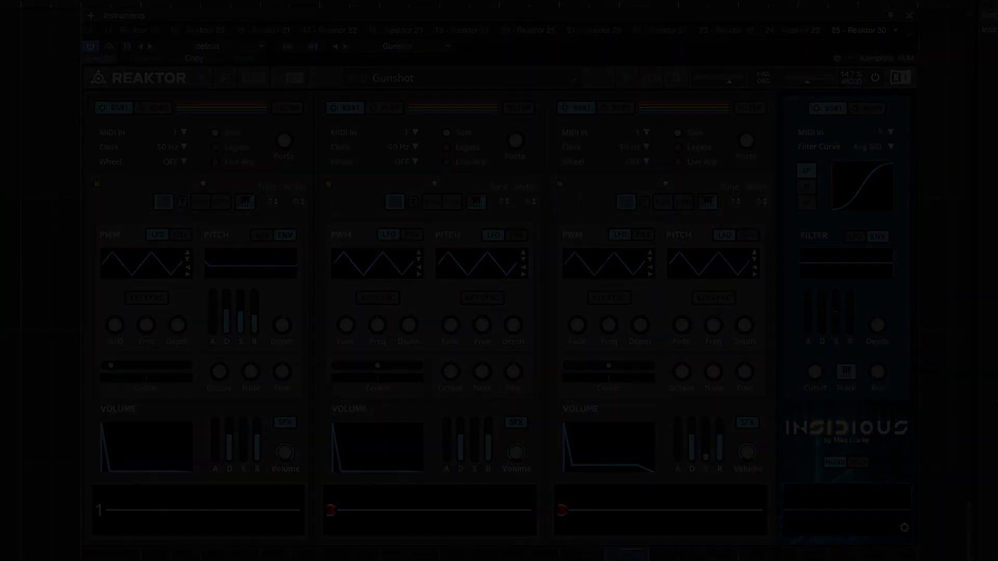
# Step: Switch to the inSIDious product page on impactsoundworks.com in the web browser and browse to its videos and Introduction
pyautogui.scroll(-3, 994, 121)
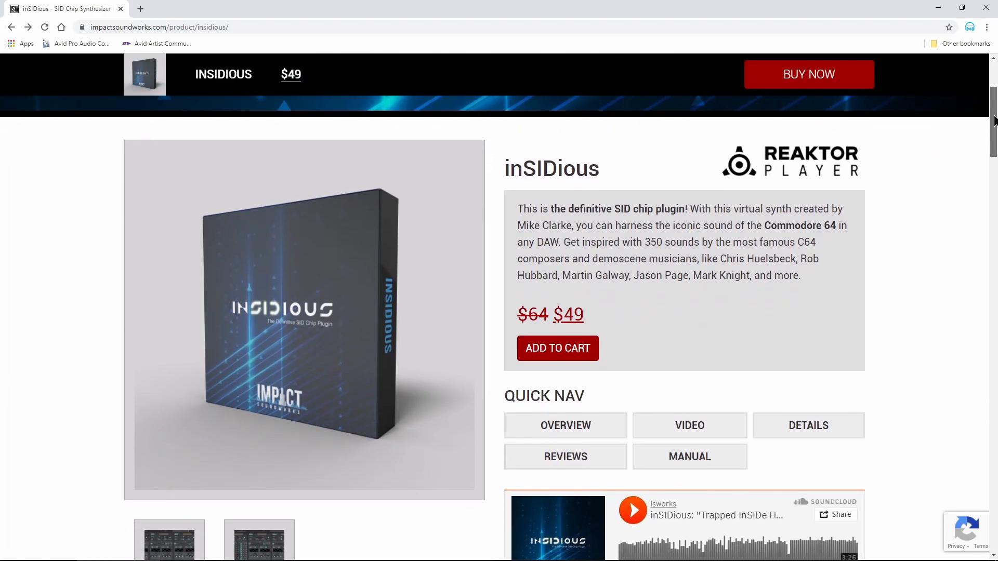
pyautogui.moveTo(994, 121); pyautogui.dragTo(992, 266)
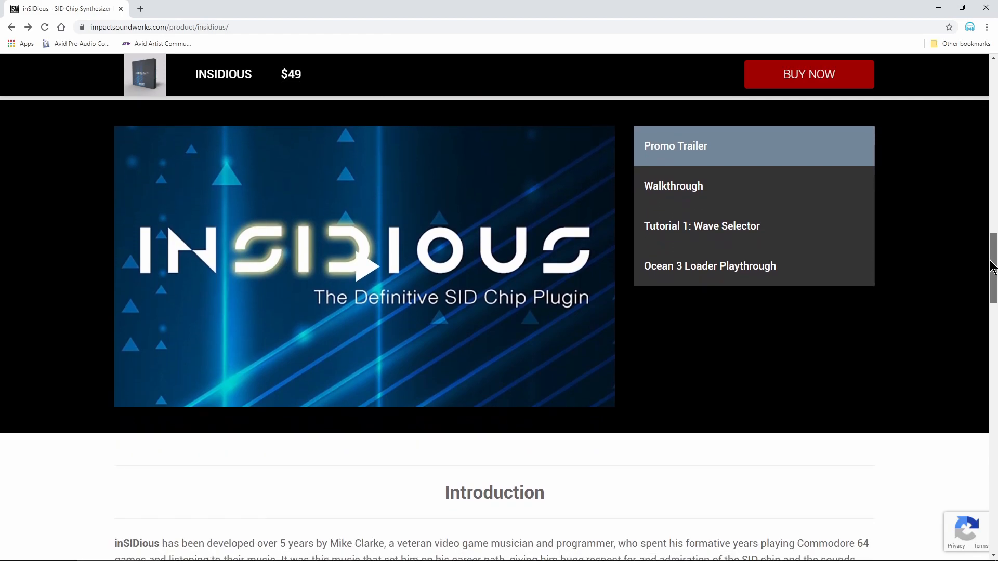